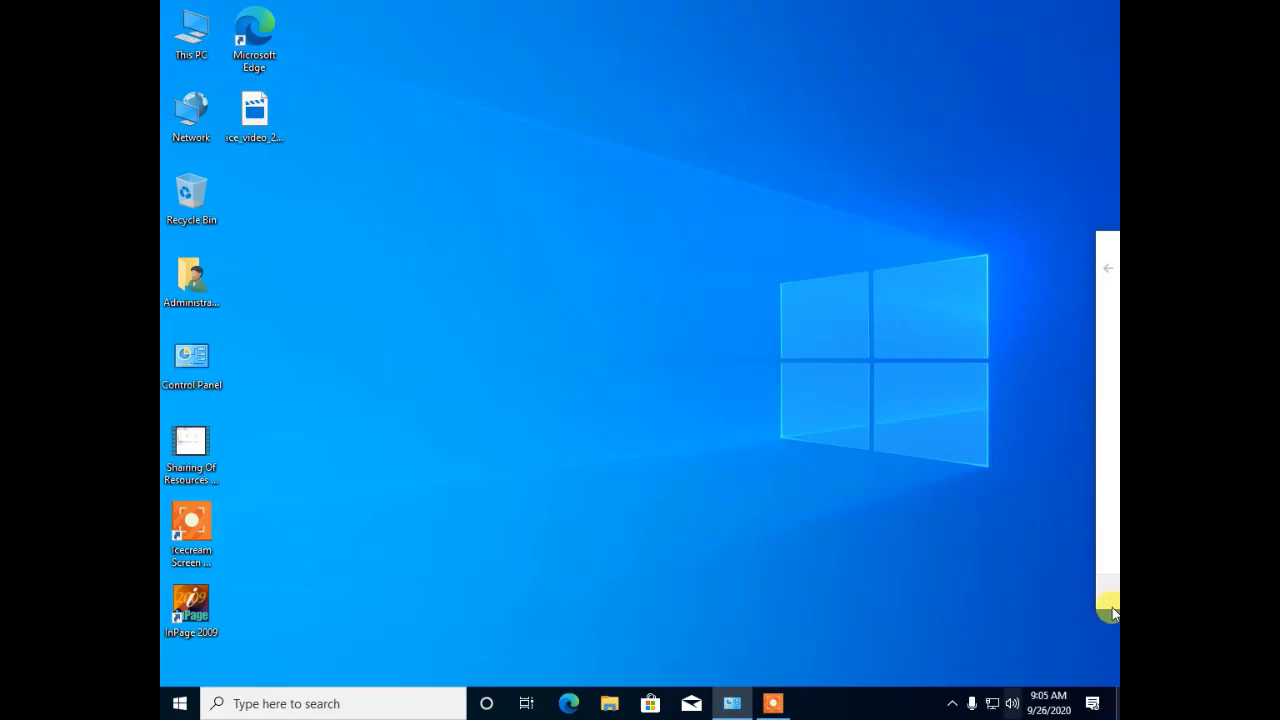
# Step: Launch Computer Management from the This PC menu and refresh the desktop twice
pyautogui.rightClick(173, 37)
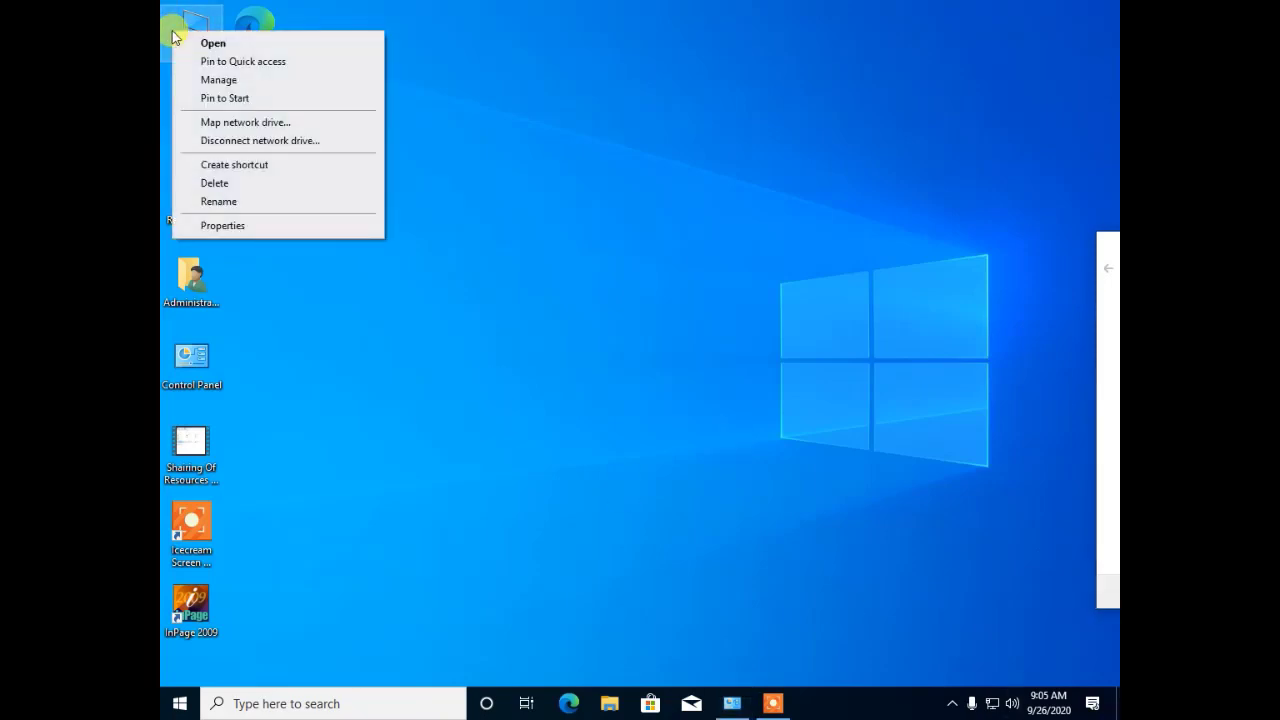
pyautogui.click(198, 77)
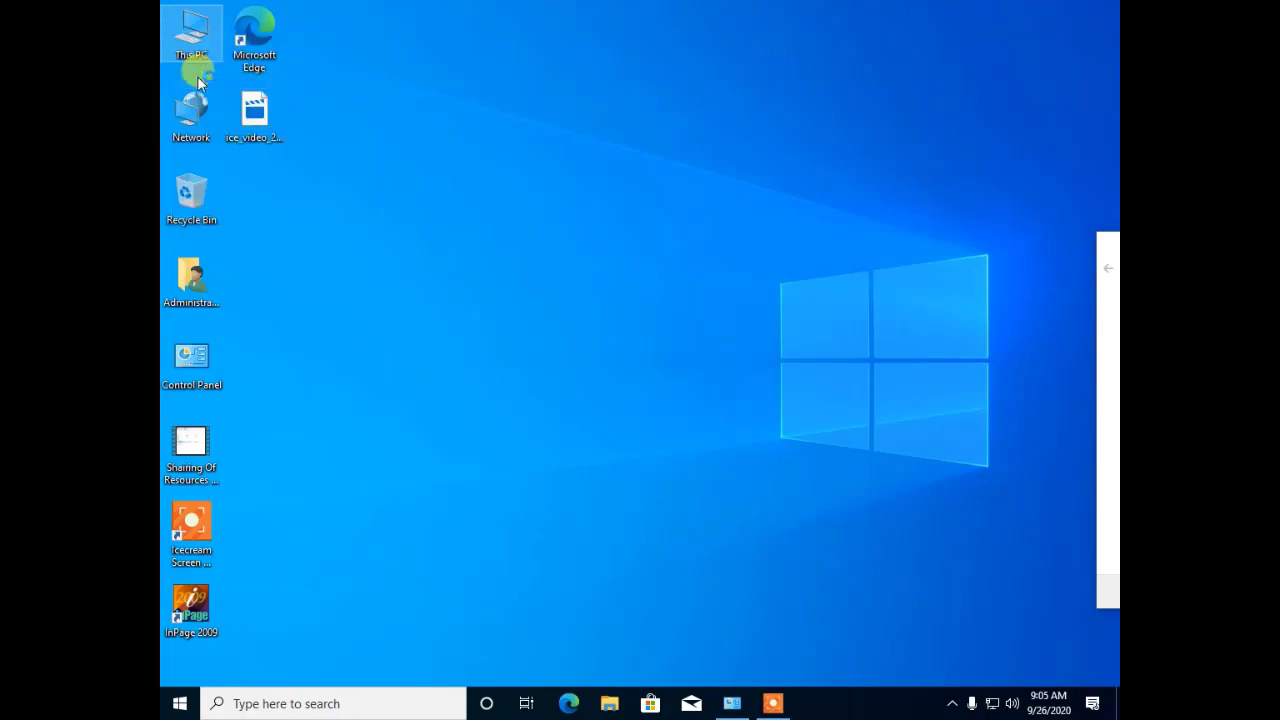
pyautogui.rightClick(523, 72)
pyautogui.click(563, 120)
pyautogui.rightClick(501, 89)
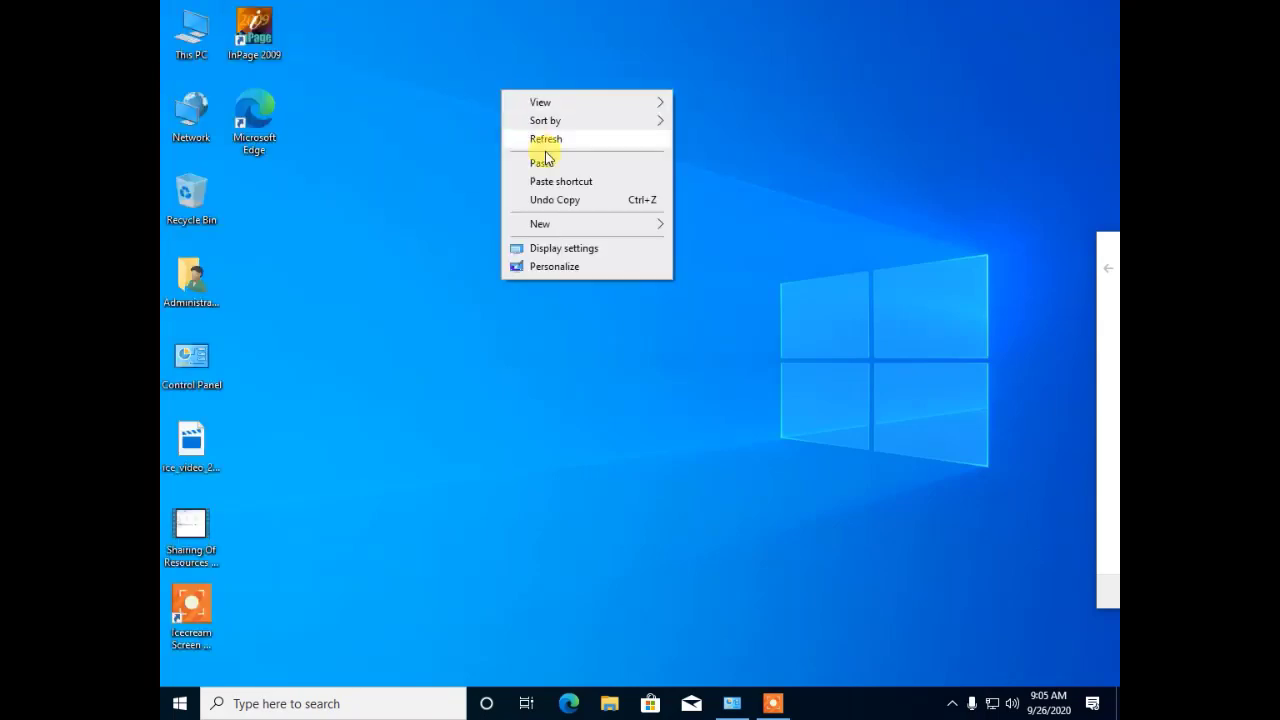
pyautogui.click(545, 141)
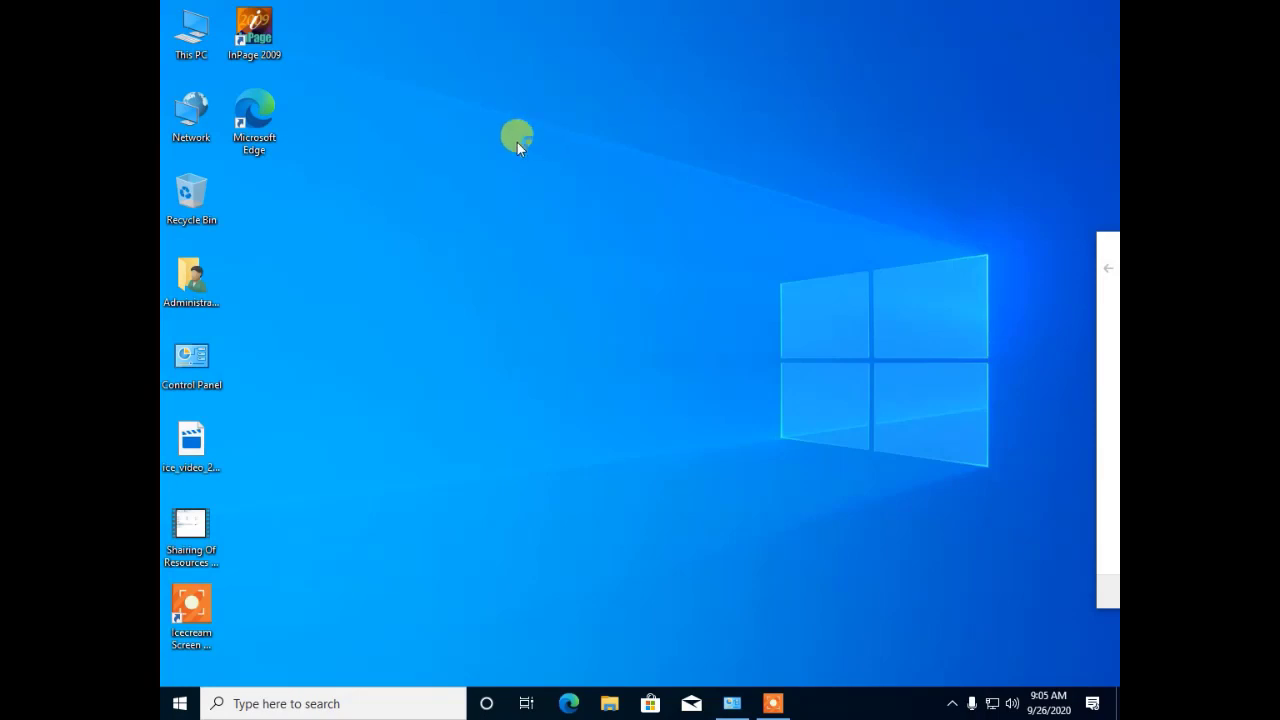
# Step: Refresh the desktop again, switch to Computer Management and open Local Users and Groups > Users
pyautogui.rightClick(527, 78)
pyautogui.click(570, 132)
pyautogui.click(772, 703)
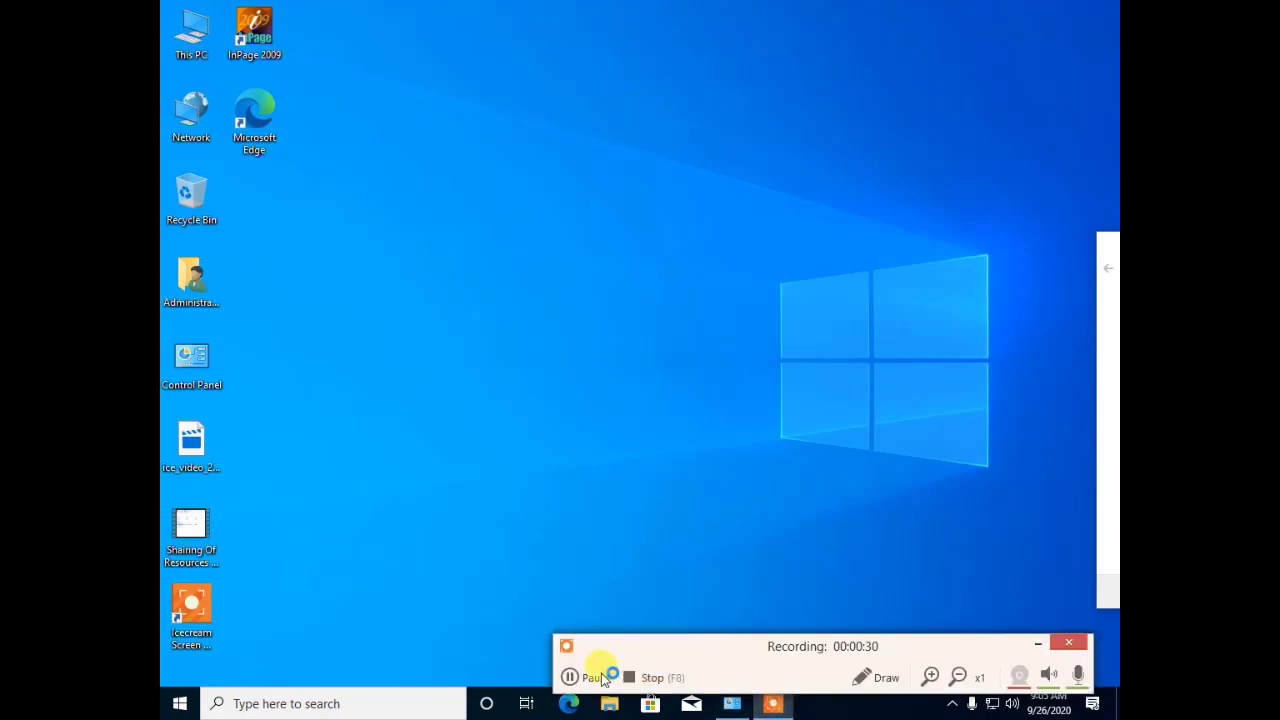
pyautogui.click(603, 679)
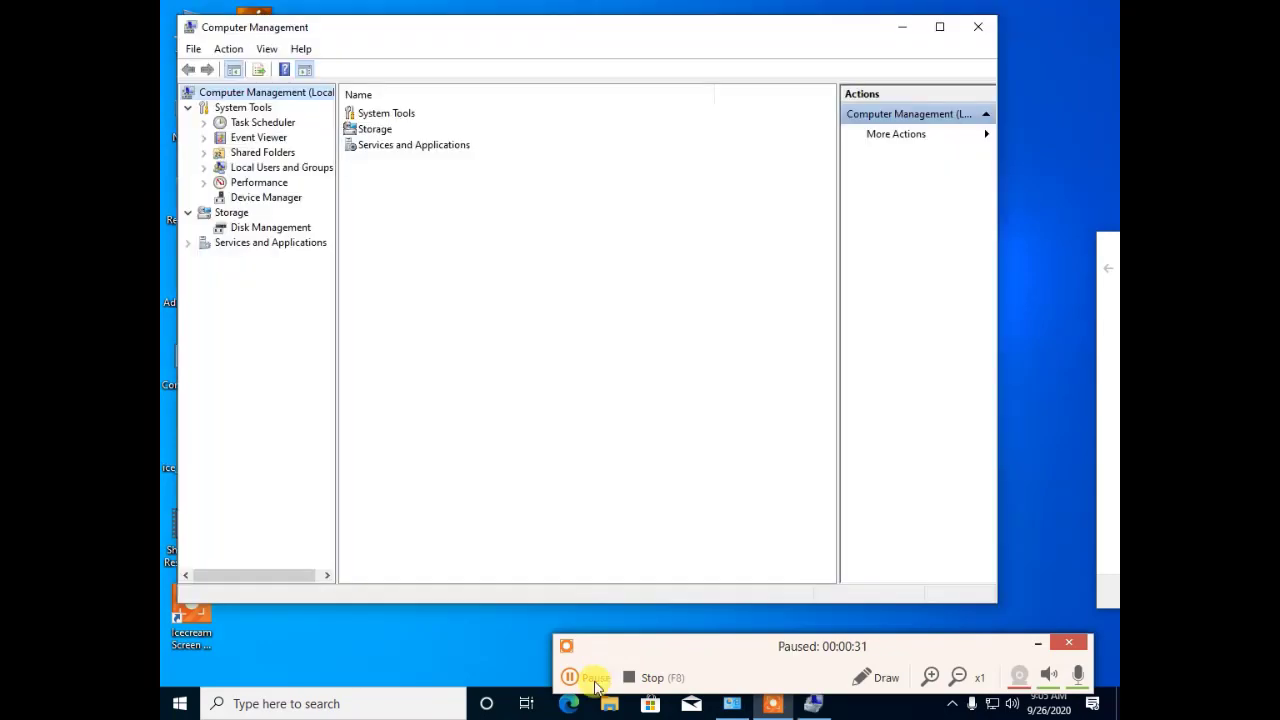
pyautogui.click(571, 677)
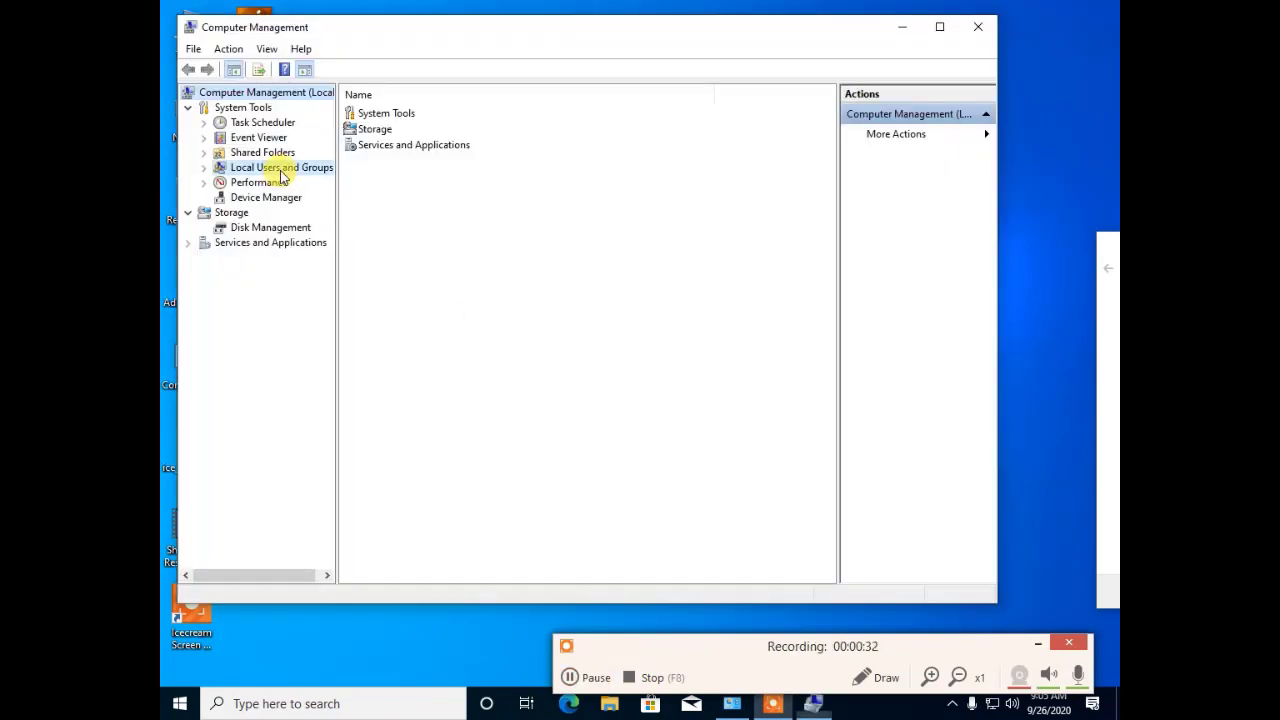
pyautogui.doubleClick(281, 169)
pyautogui.click(258, 185)
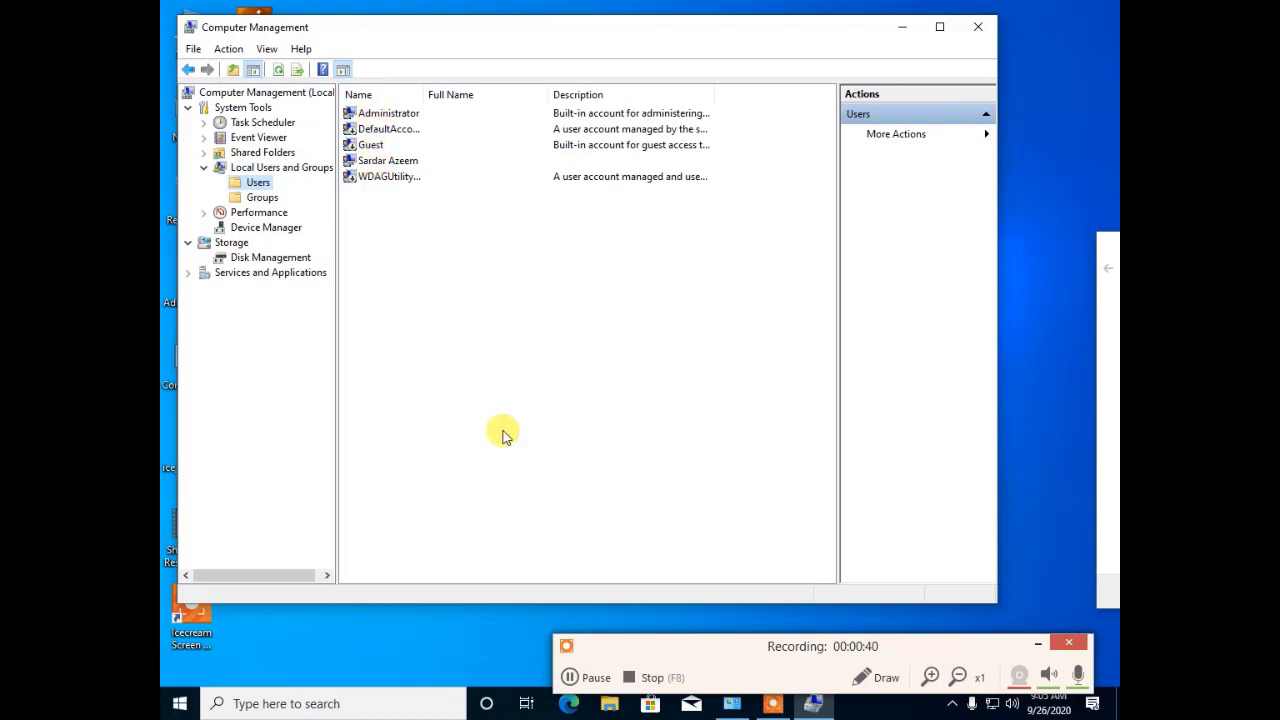
pyautogui.click(168, 705)
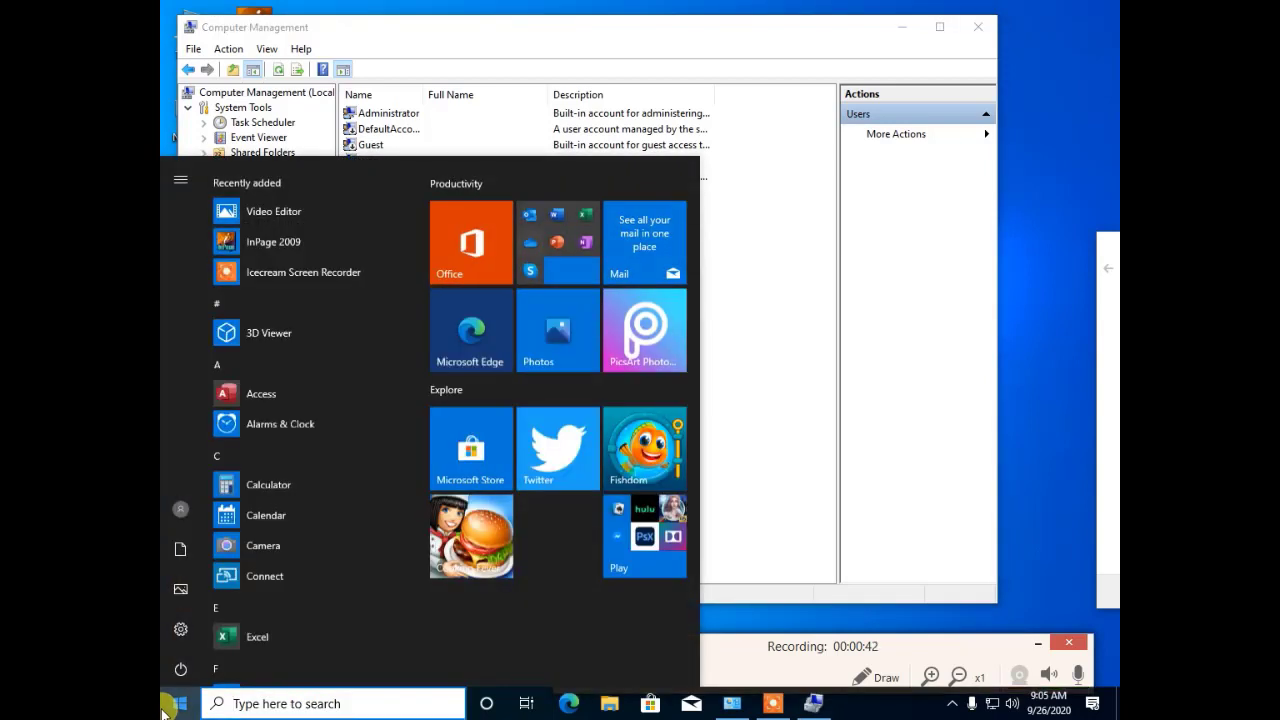
pyautogui.write('l')
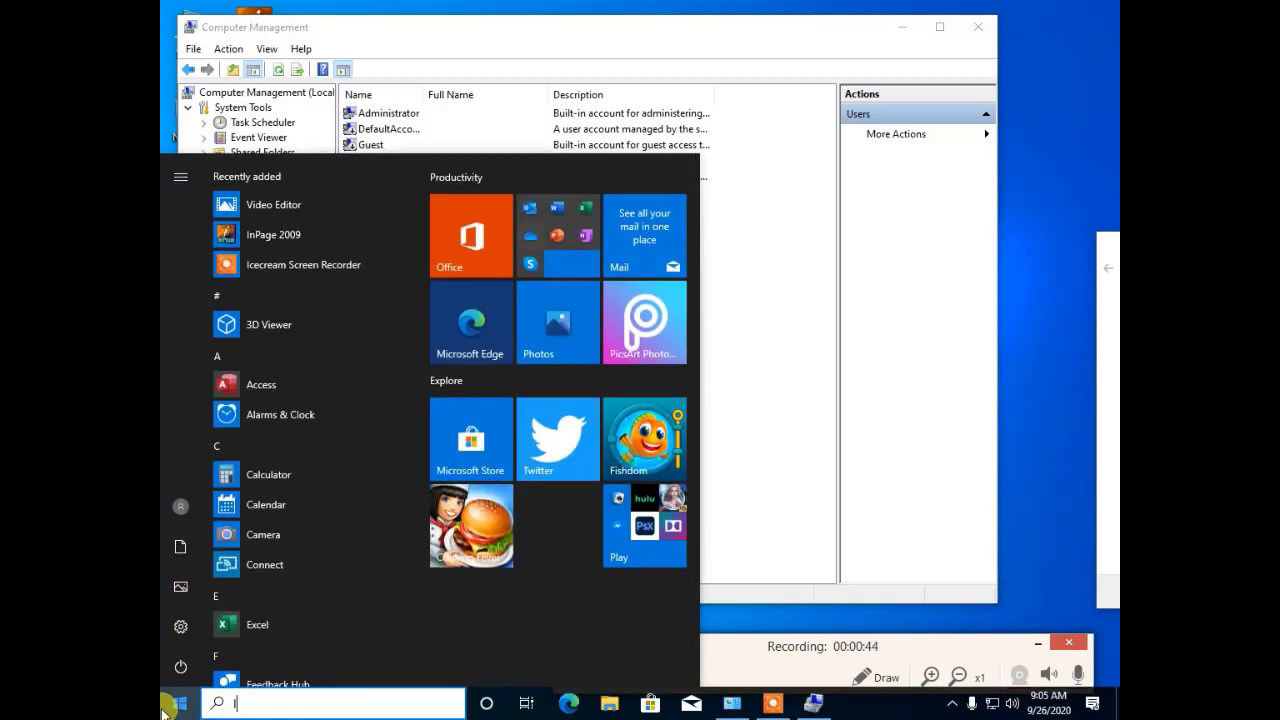
pyautogui.write('usrmgr')
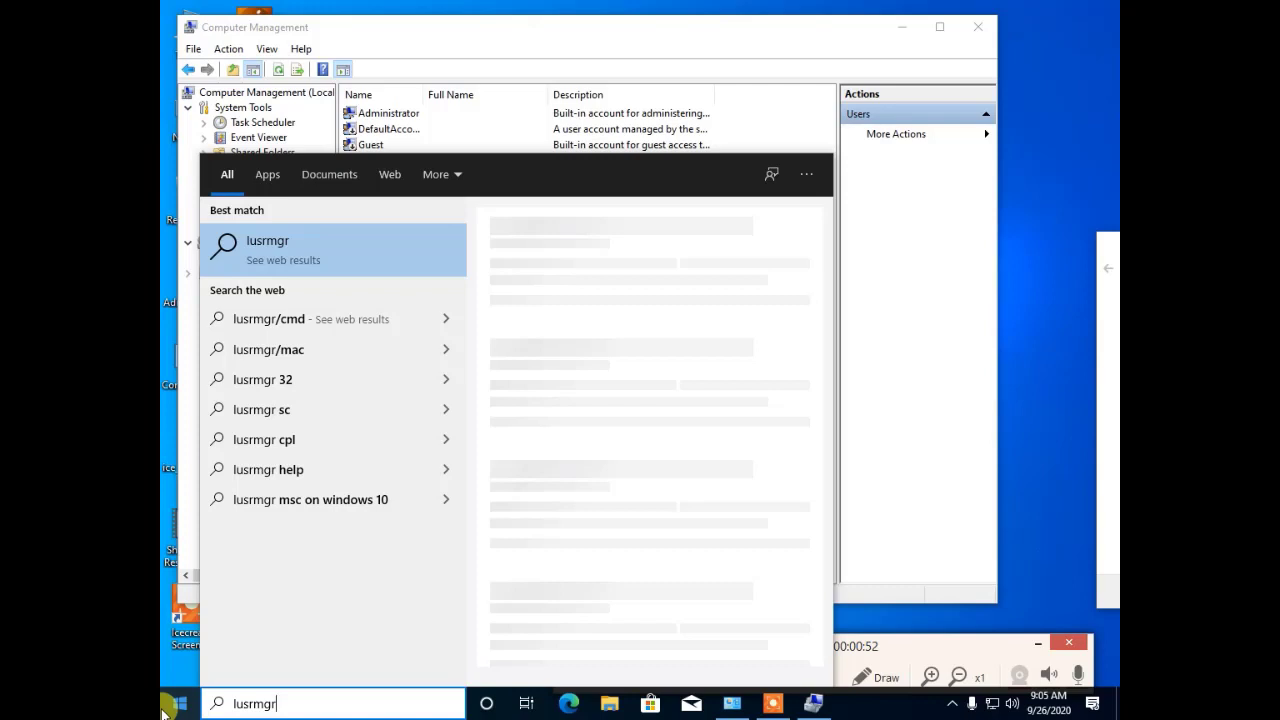
pyautogui.write('.msc')
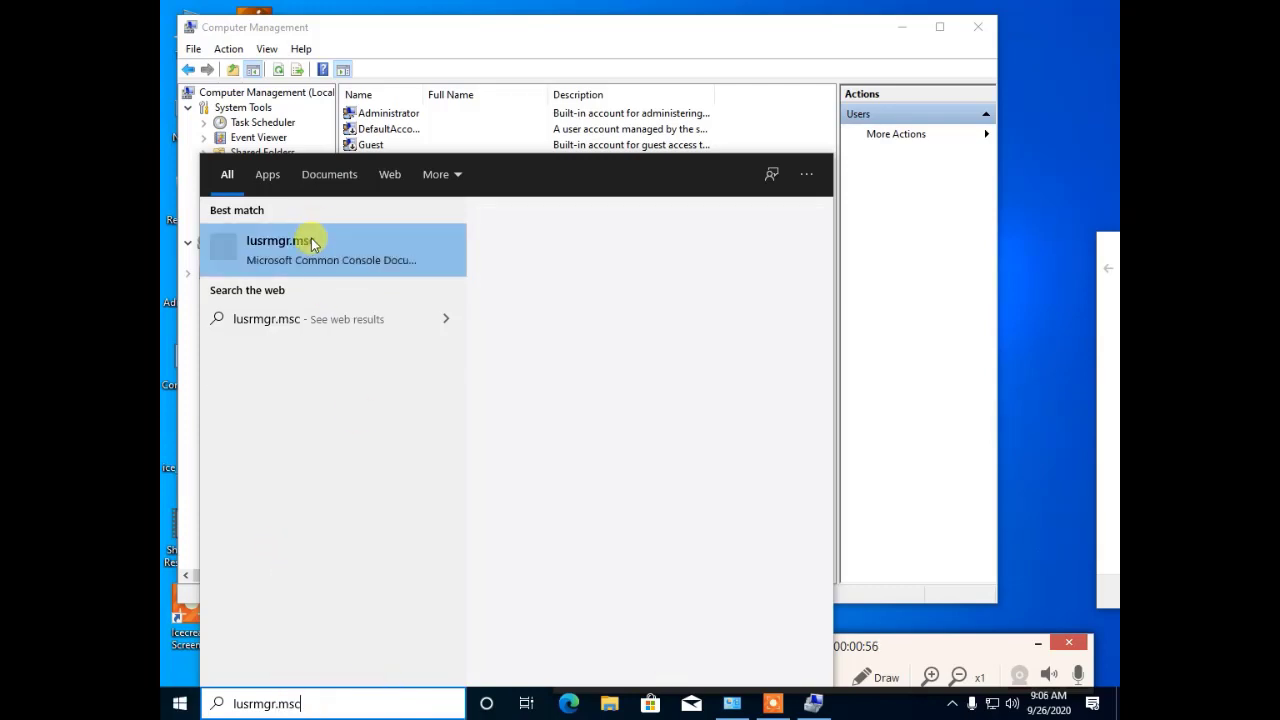
pyautogui.click(309, 250)
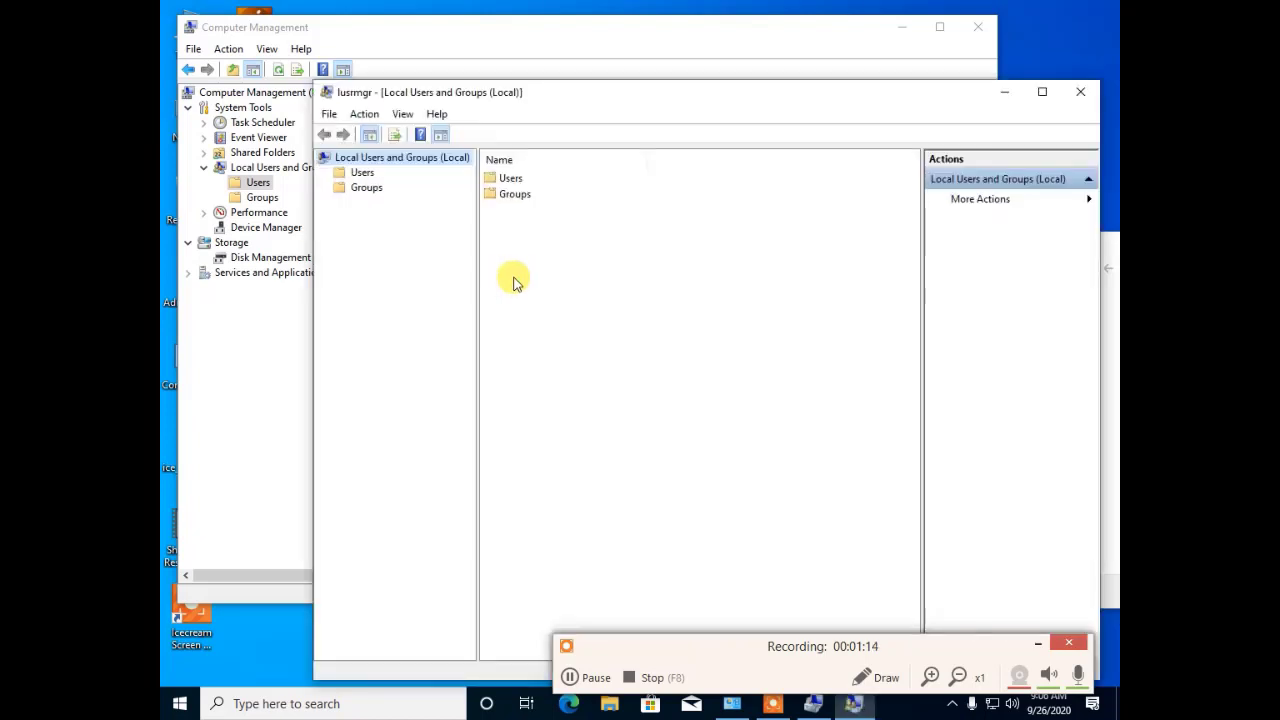
pyautogui.click(360, 172)
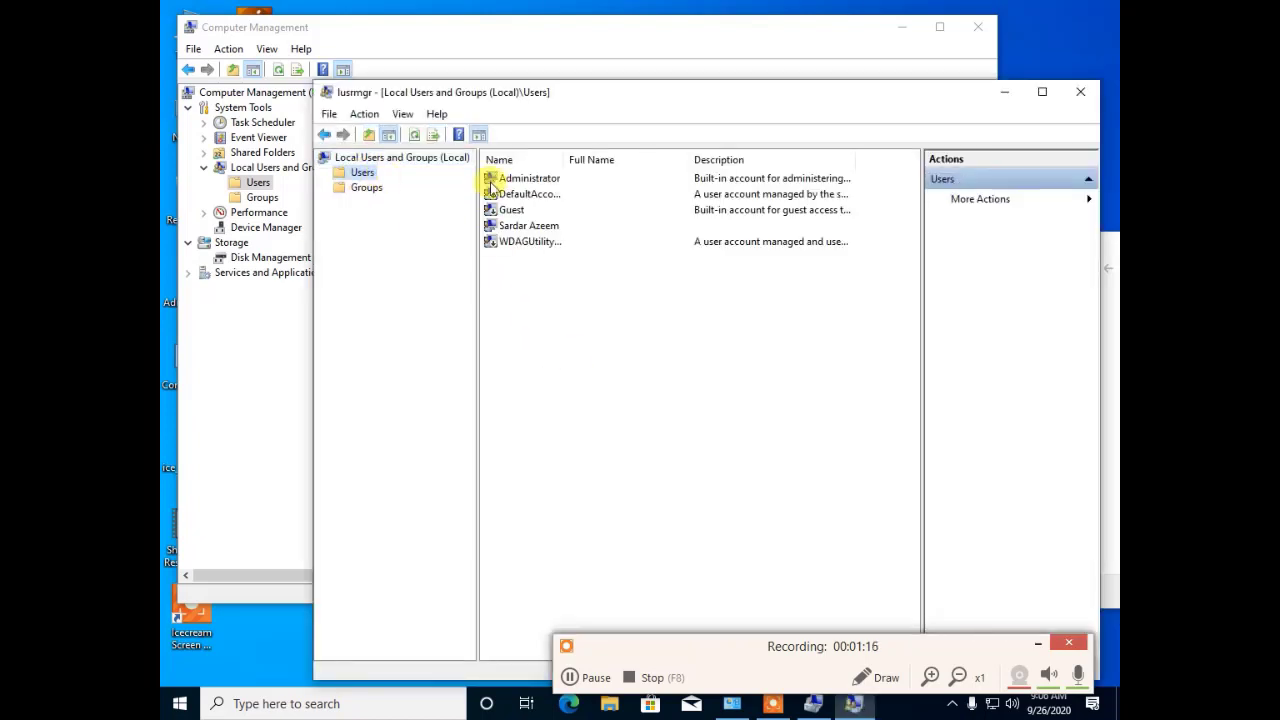
pyautogui.click(1082, 95)
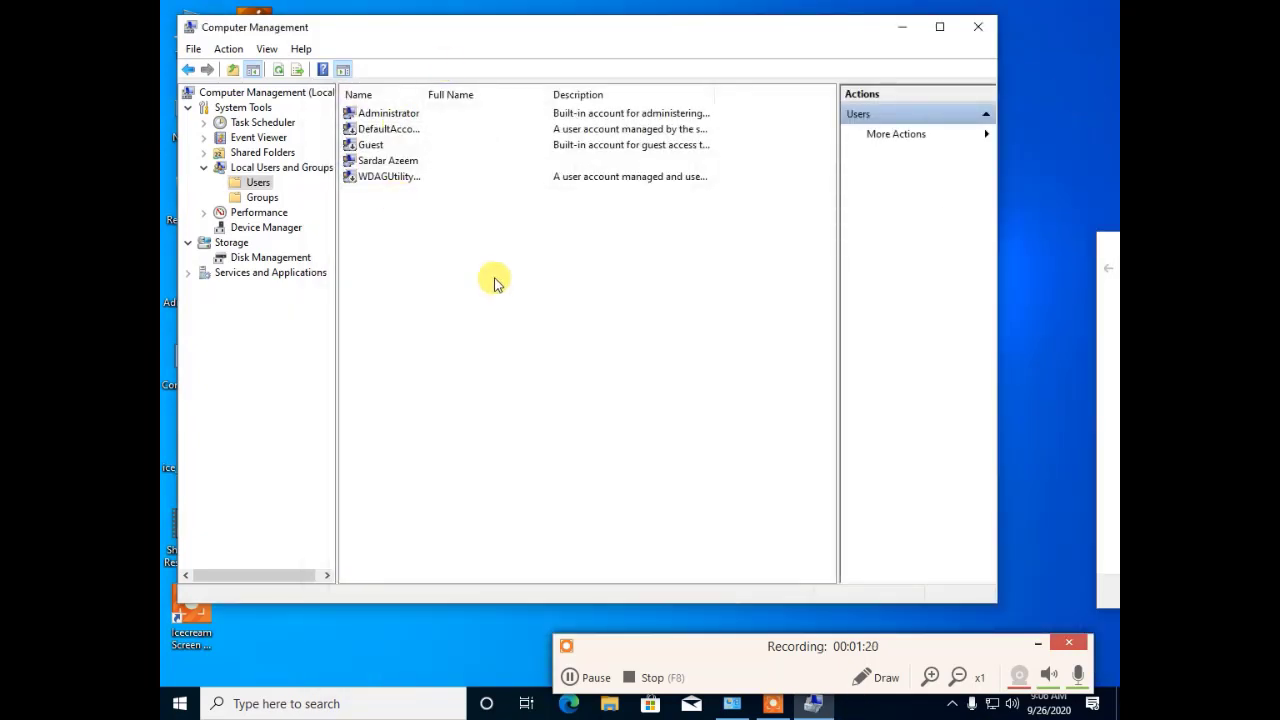
# Step: Start a new local user named Pict and move to its Password field
pyautogui.rightClick(246, 185)
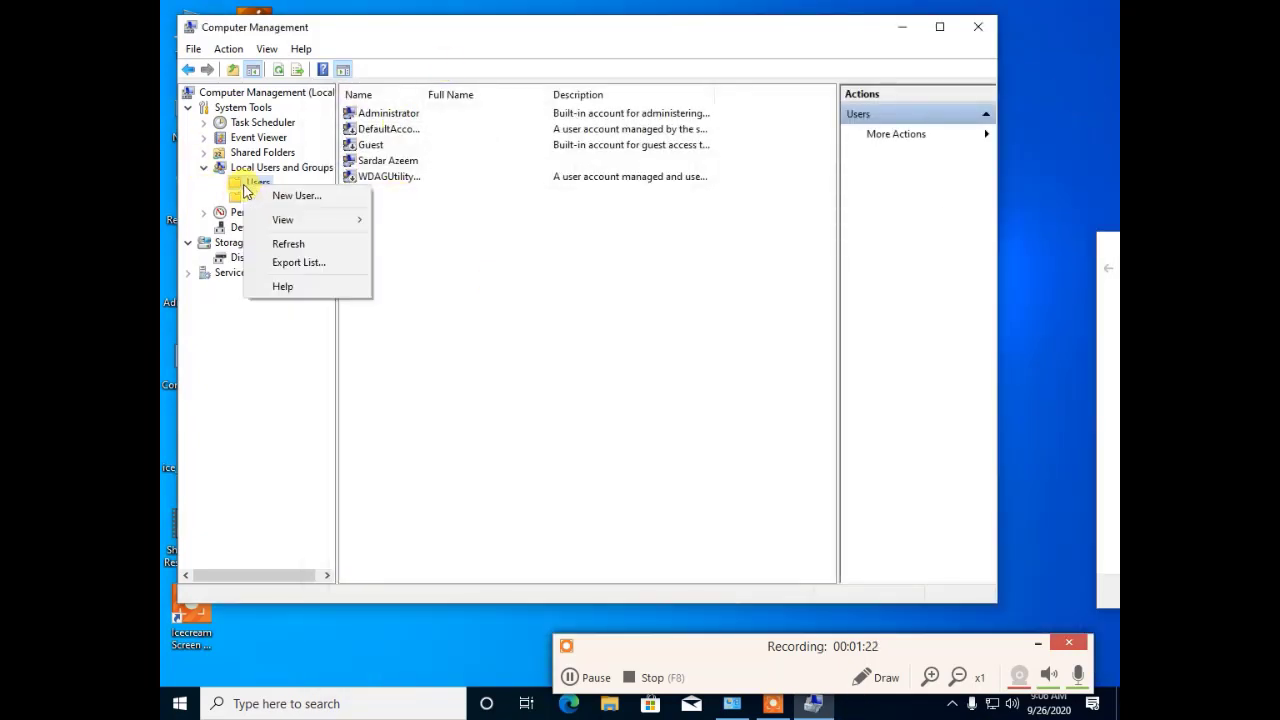
pyautogui.click(316, 205)
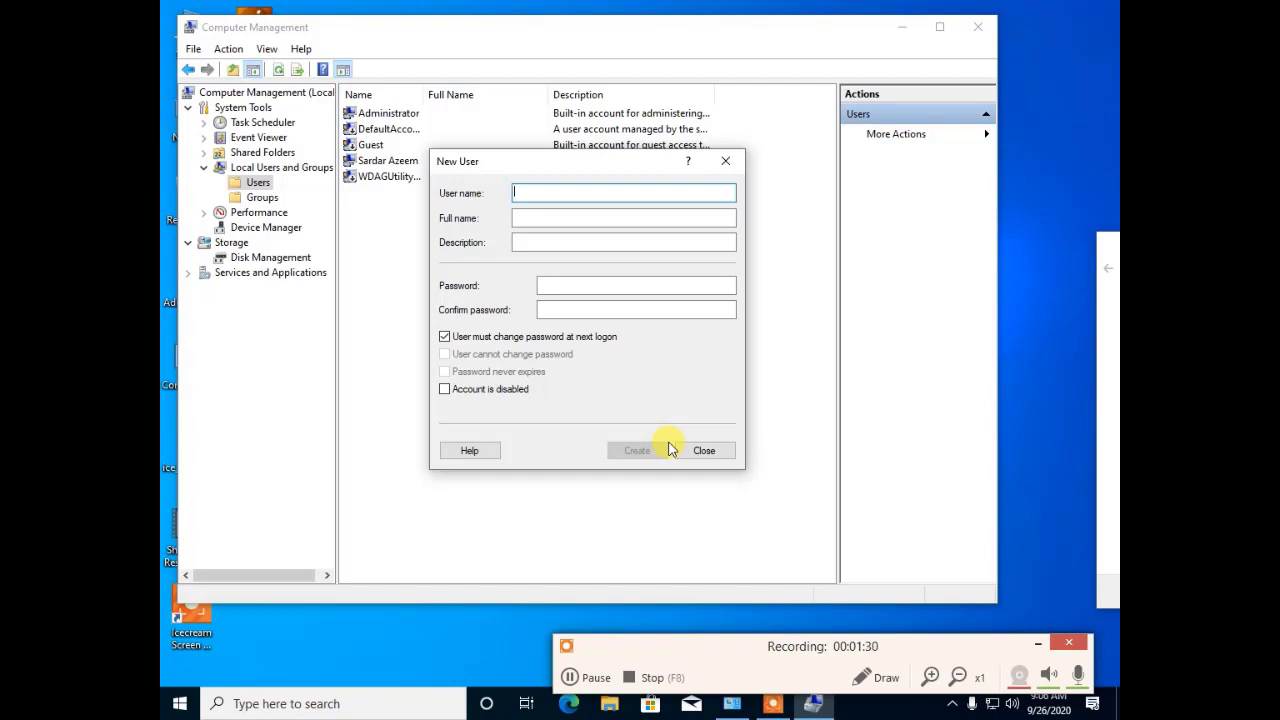
pyautogui.write('Pict')
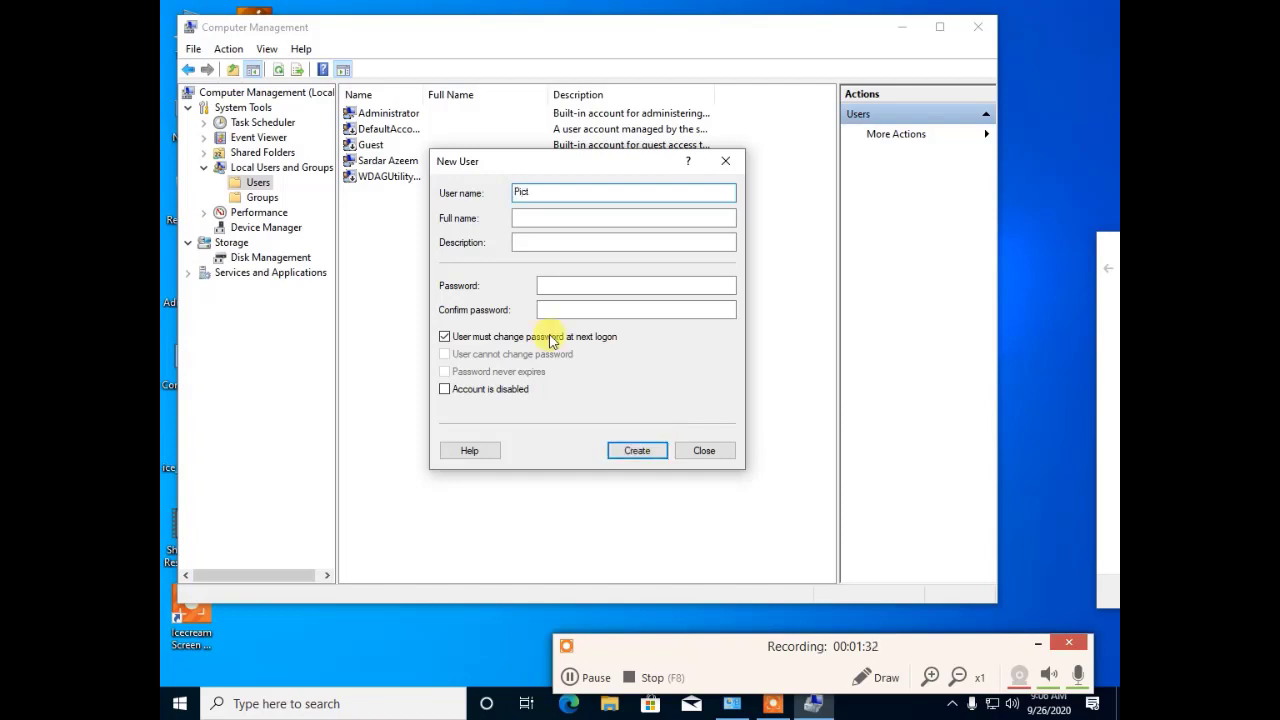
pyautogui.click(536, 244)
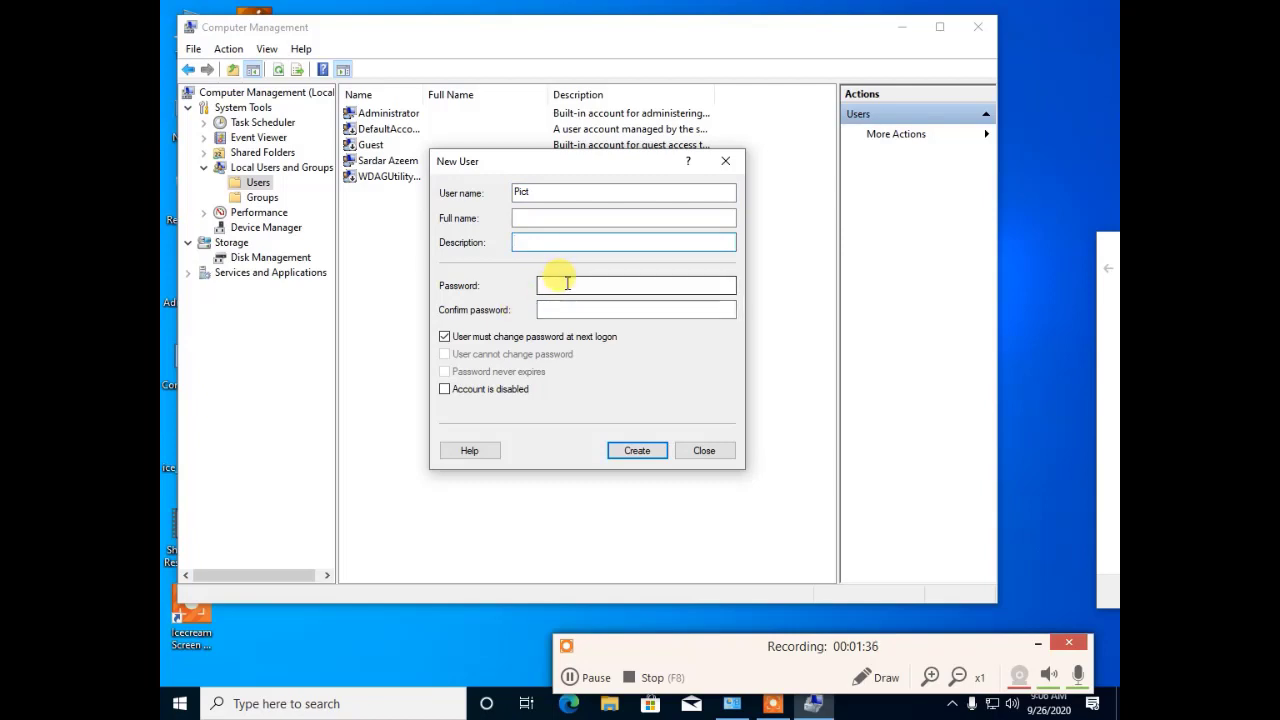
pyautogui.click(543, 284)
pyautogui.moveTo(551, 194); pyautogui.dragTo(463, 188)
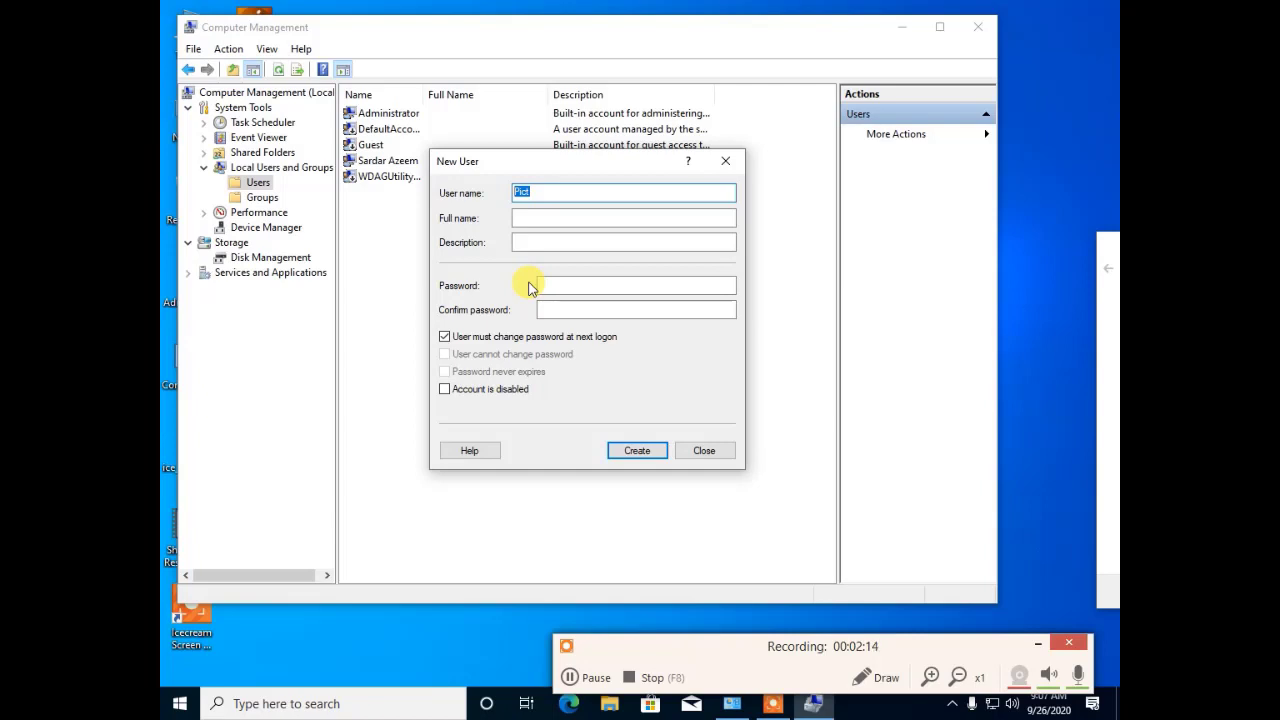
pyautogui.click(563, 287)
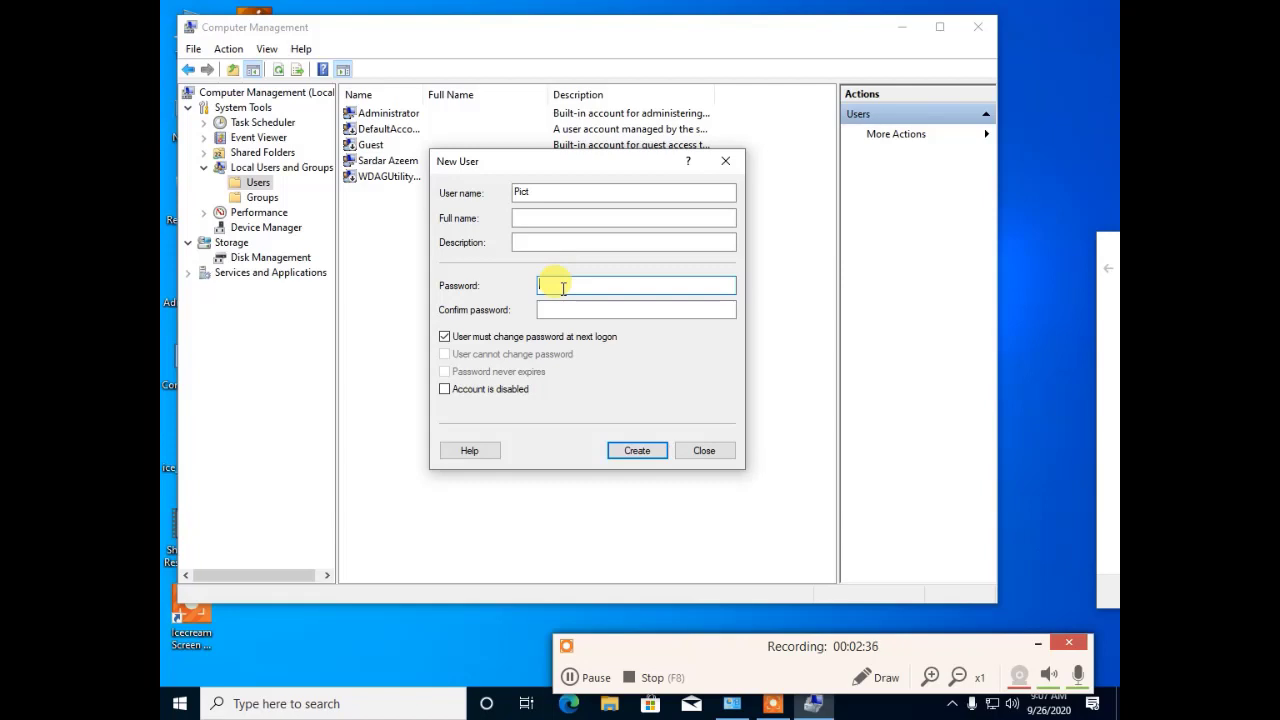
# Step: Enter and confirm Pict's password; the user cannot change it and it never expires
pyautogui.write('P@ssw0rd')
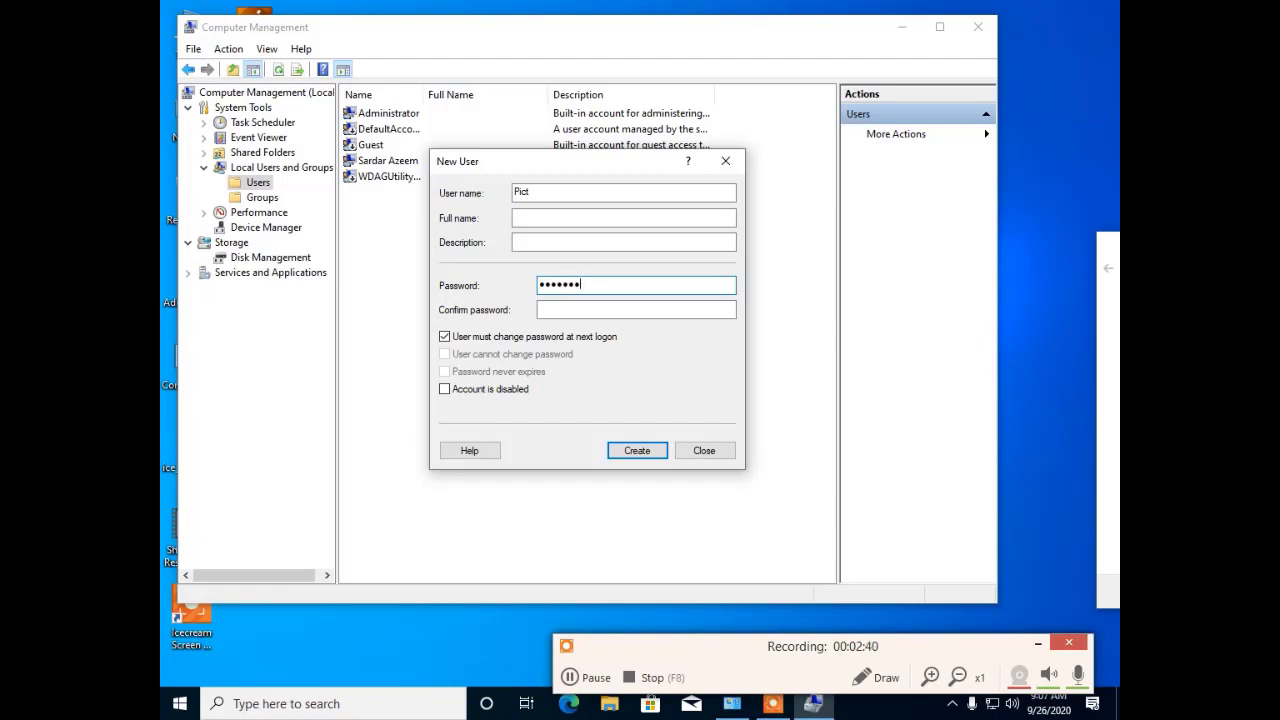
pyautogui.press('Tab')
pyautogui.write('P')
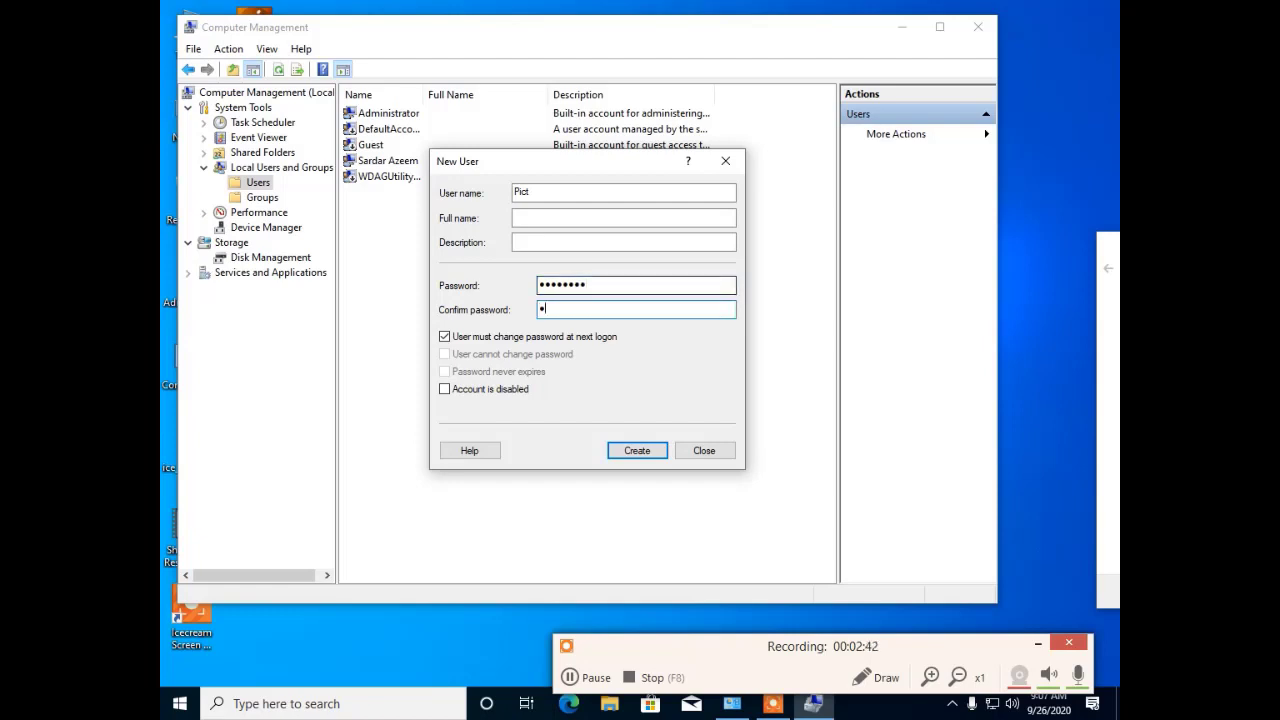
pyautogui.write('@ssw0rd')
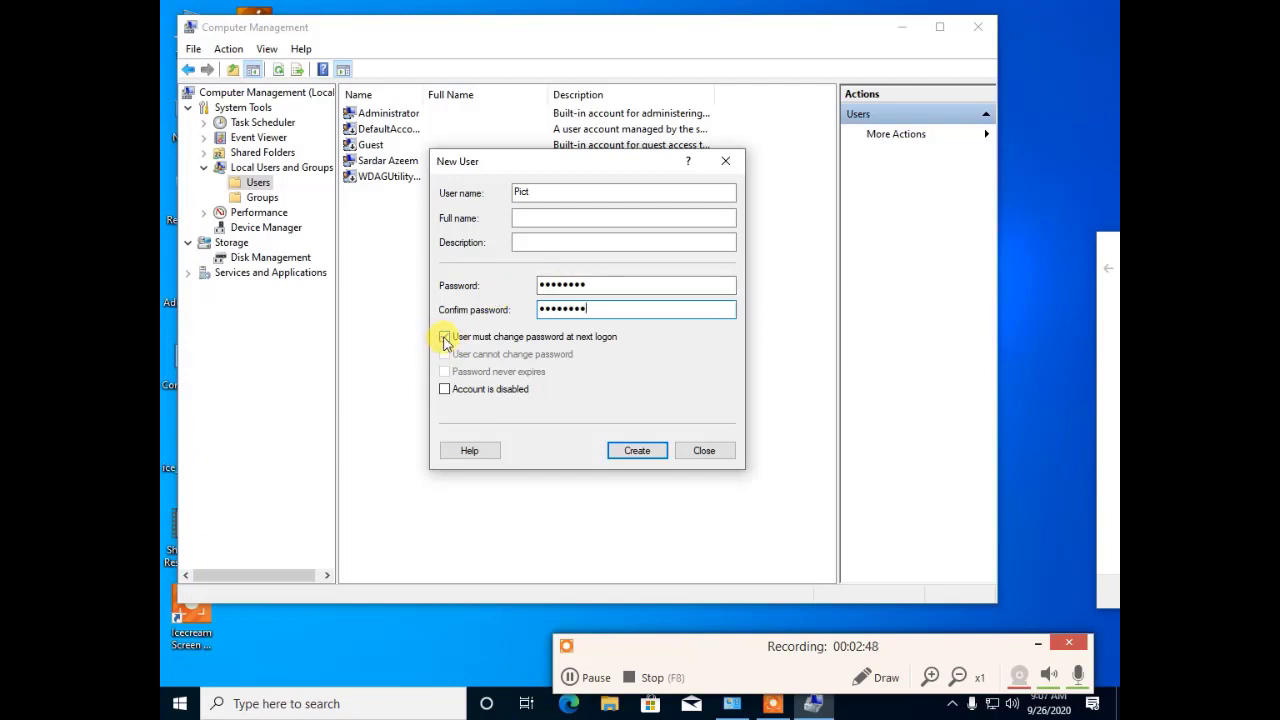
pyautogui.click(445, 340)
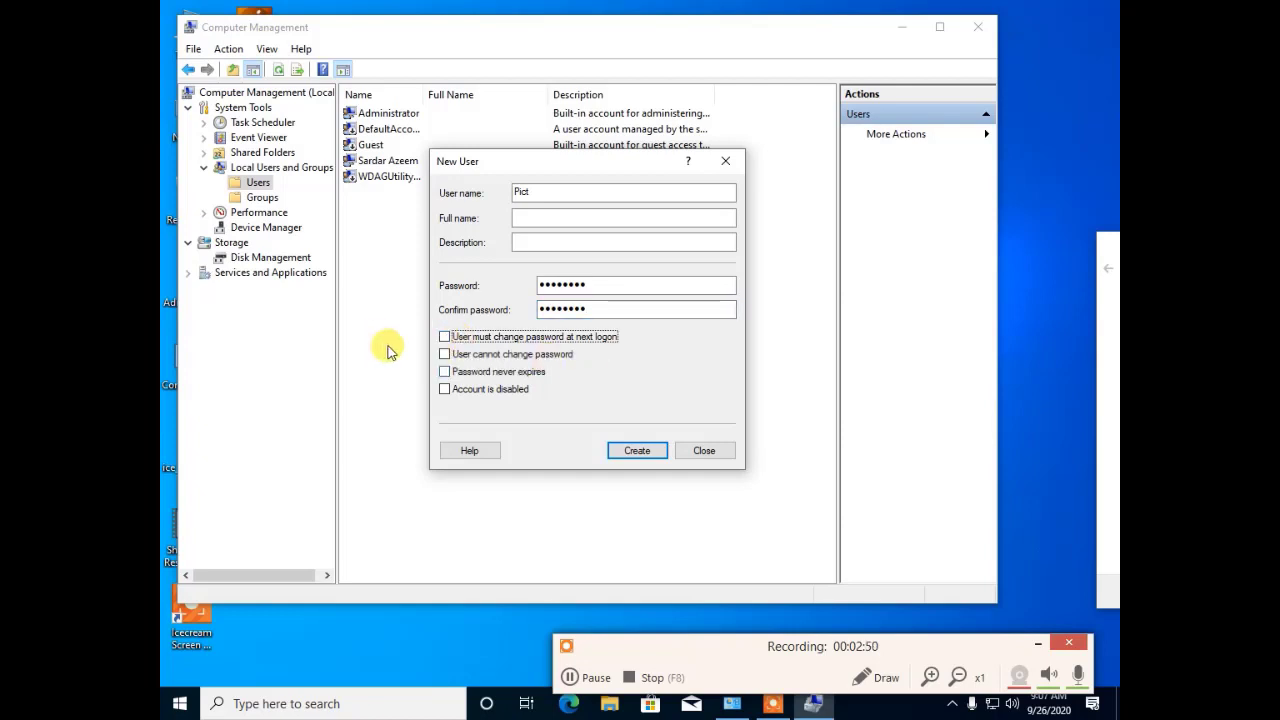
pyautogui.click(445, 355)
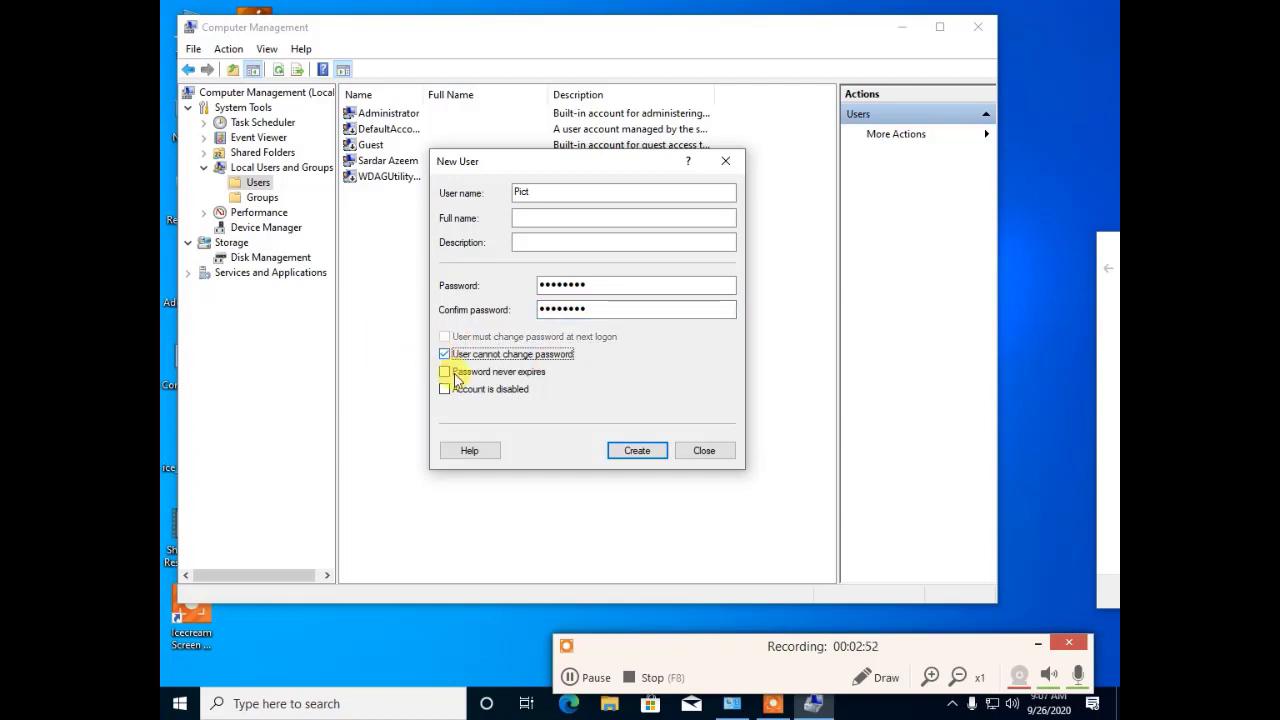
pyautogui.click(445, 376)
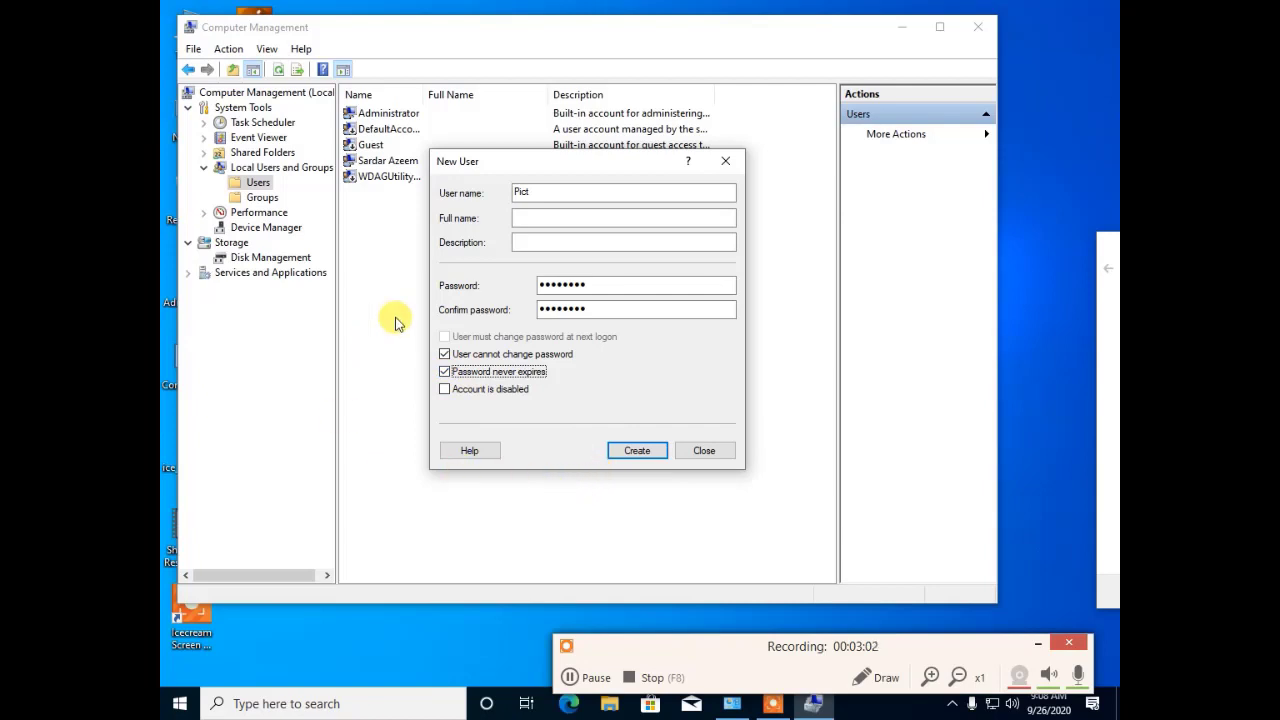
# Step: Create the Pict account, close the New User form and select Pict in the list
pyautogui.click(633, 452)
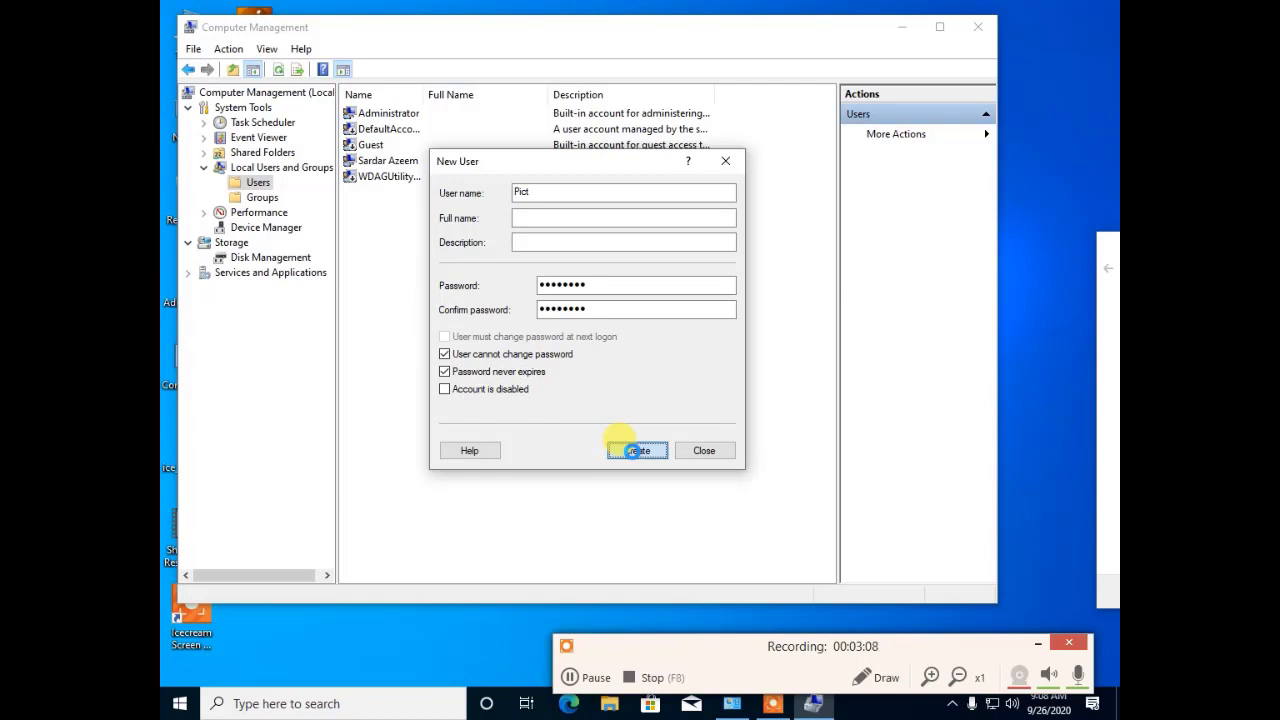
pyautogui.click(637, 451)
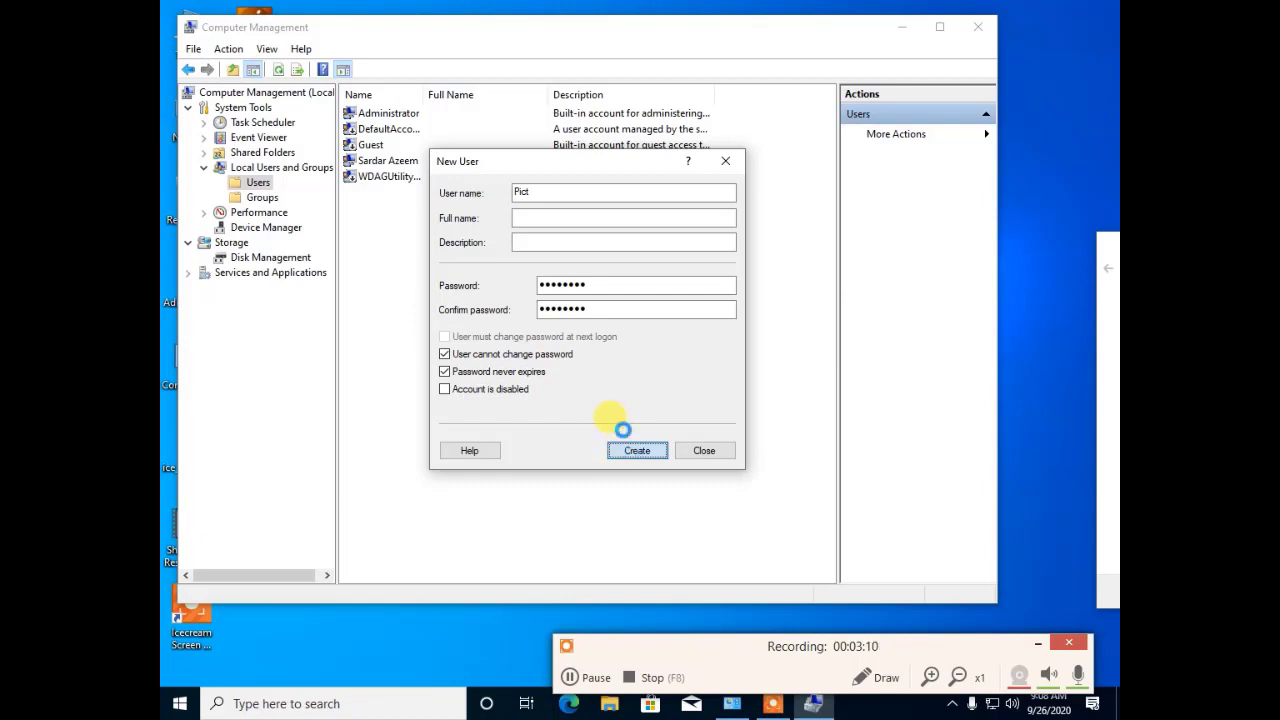
pyautogui.click(704, 450)
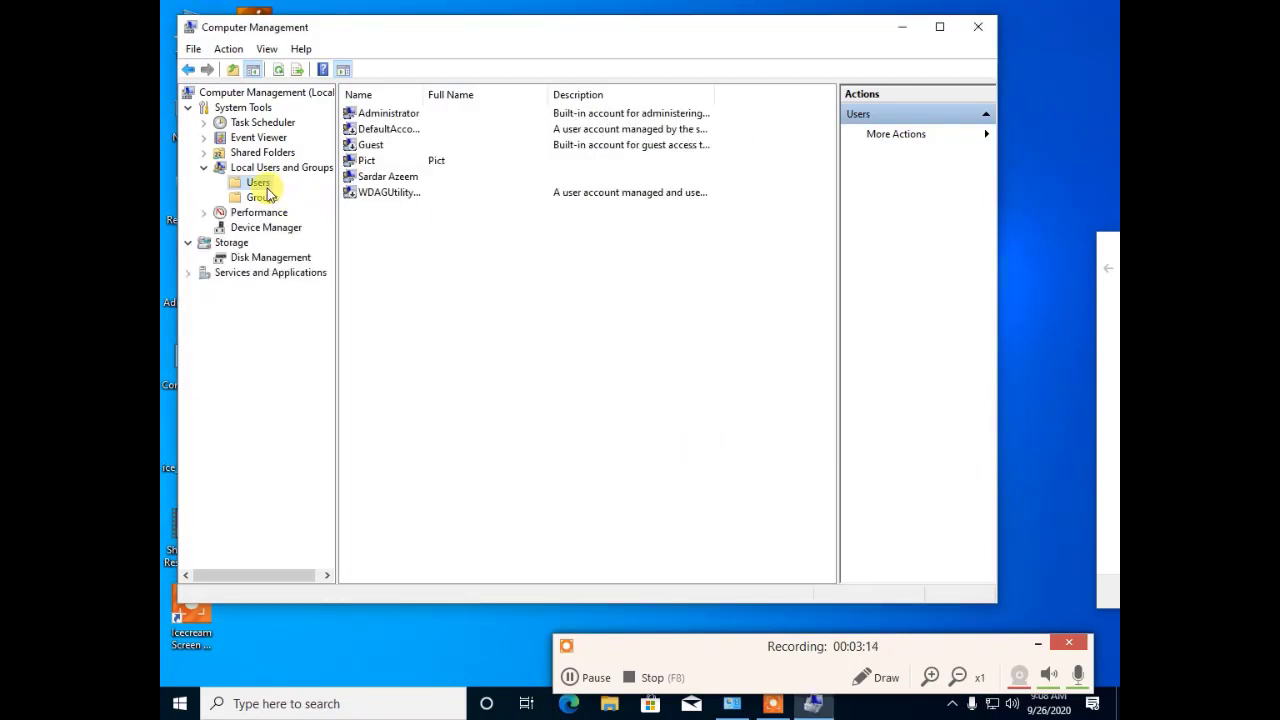
pyautogui.click(362, 165)
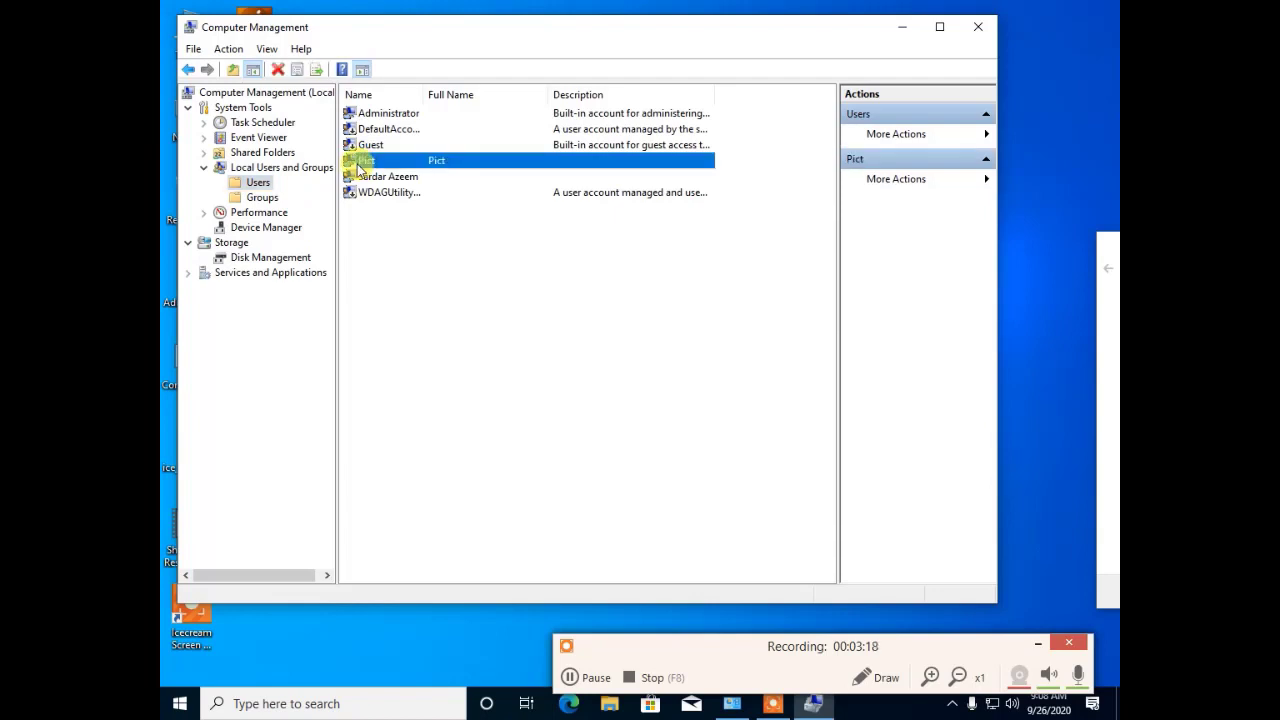
# Step: Create User1 with a password it cannot change, that never expires, without a next-logon change
pyautogui.rightClick(252, 184)
pyautogui.click(321, 200)
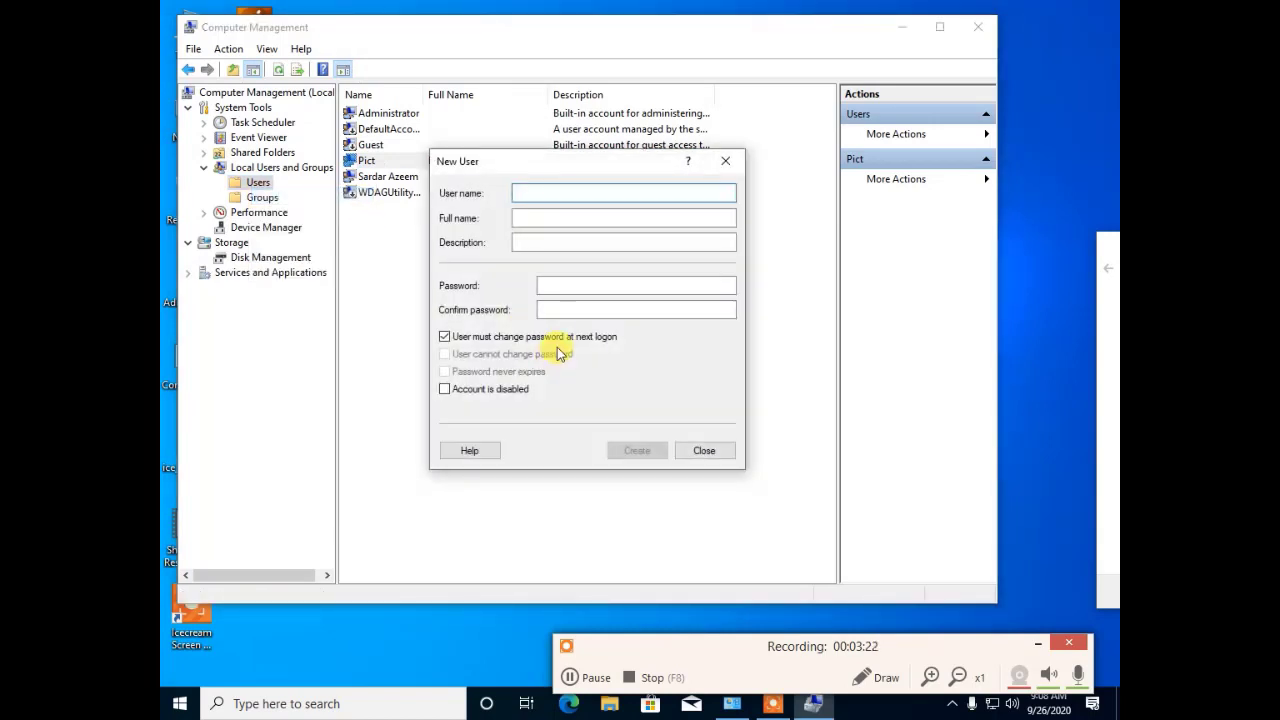
pyautogui.write('ser1')
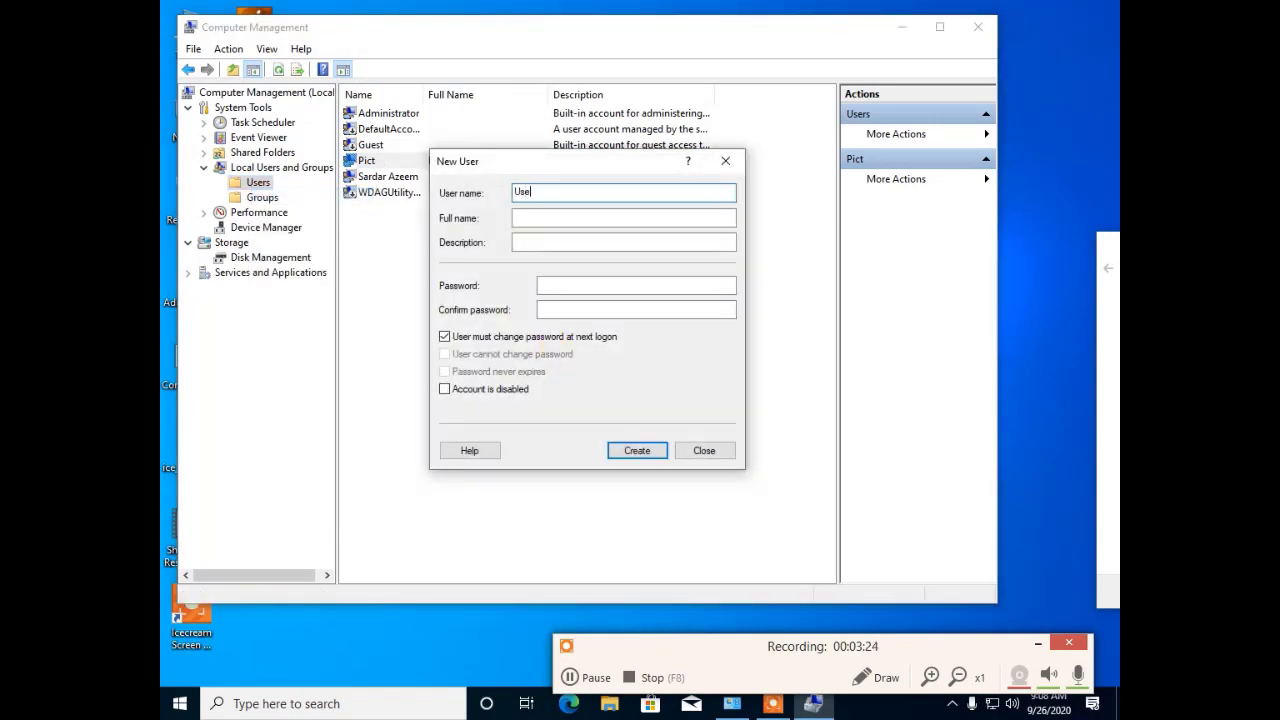
pyautogui.click(447, 337)
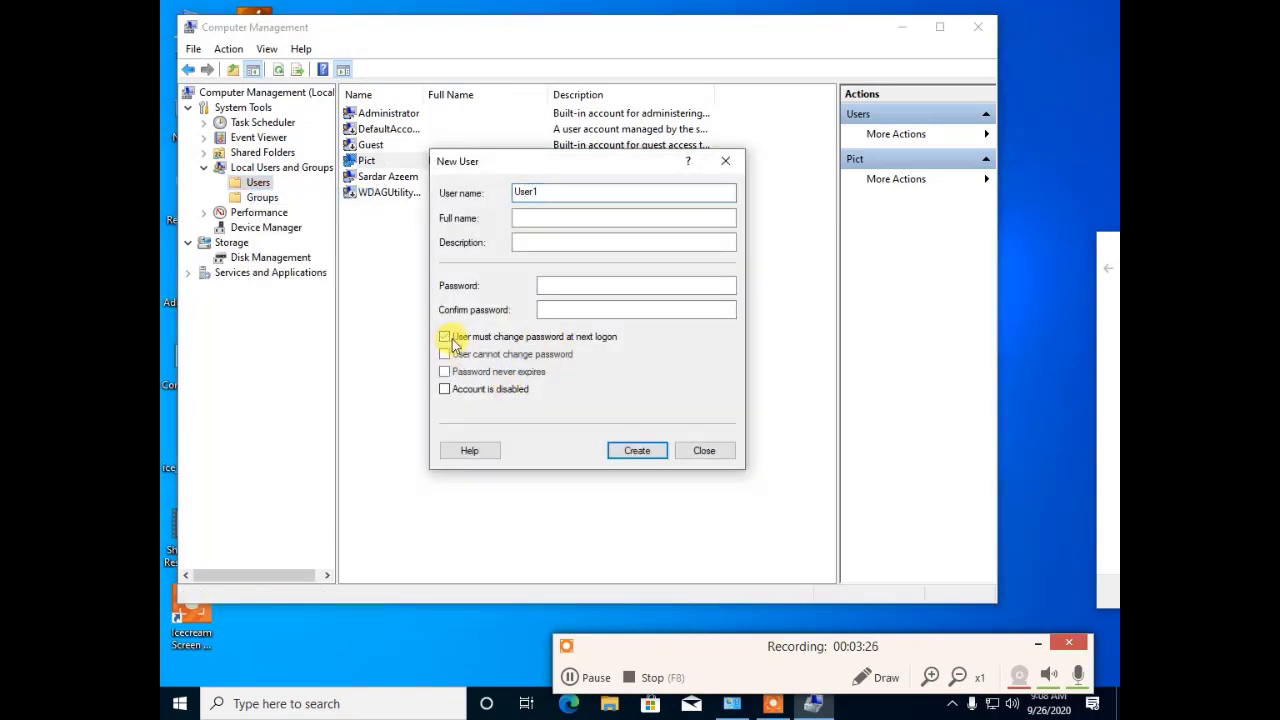
pyautogui.click(562, 285)
pyautogui.write('12')
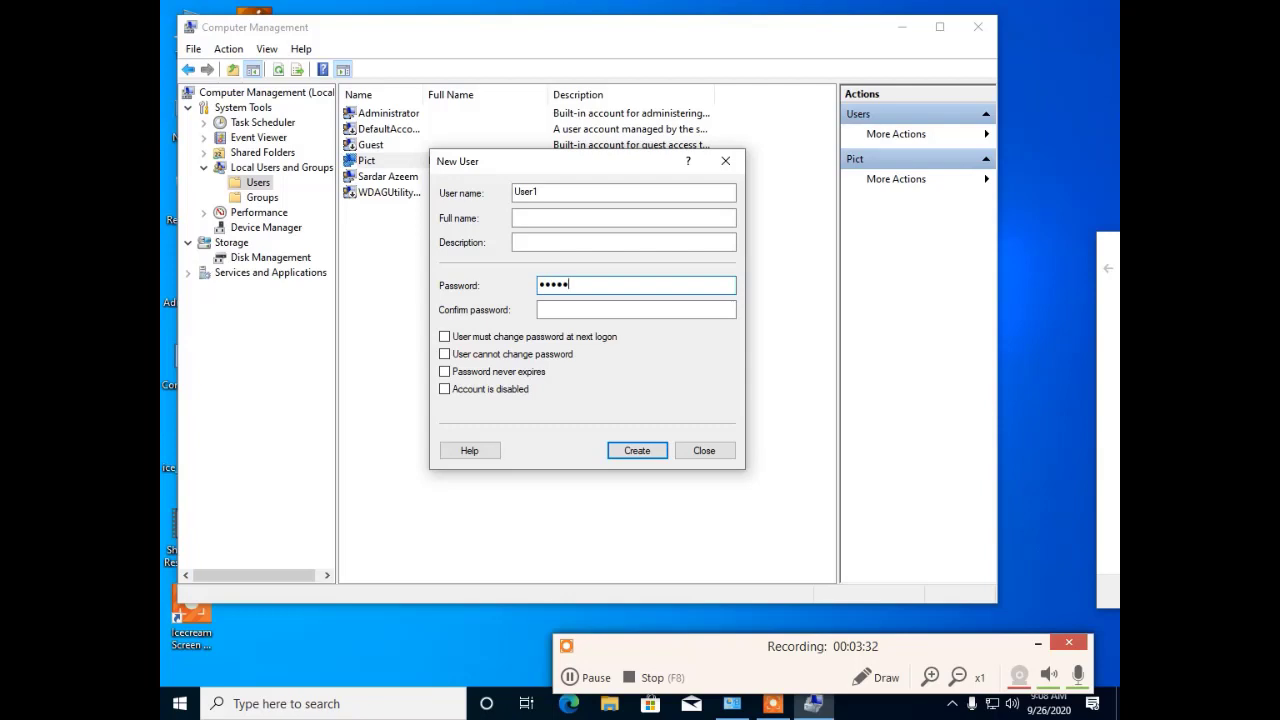
pyautogui.press('Tab')
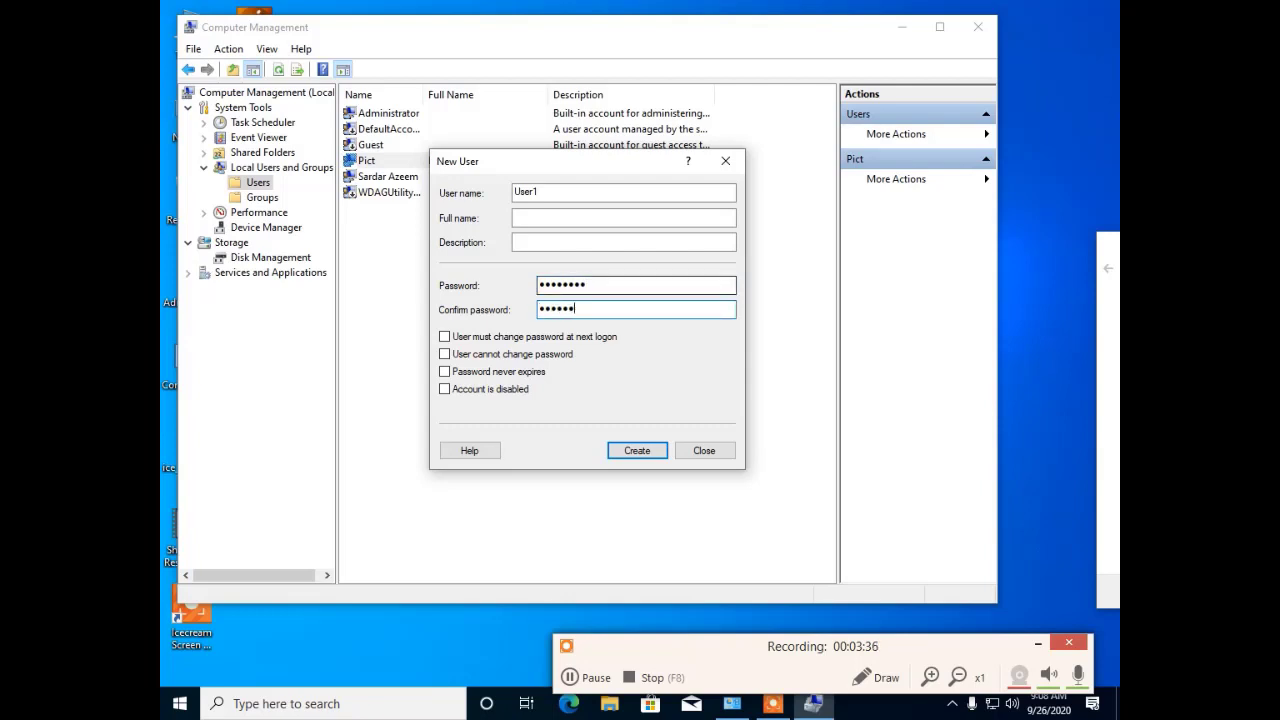
pyautogui.click(445, 354)
pyautogui.click(445, 371)
pyautogui.click(637, 451)
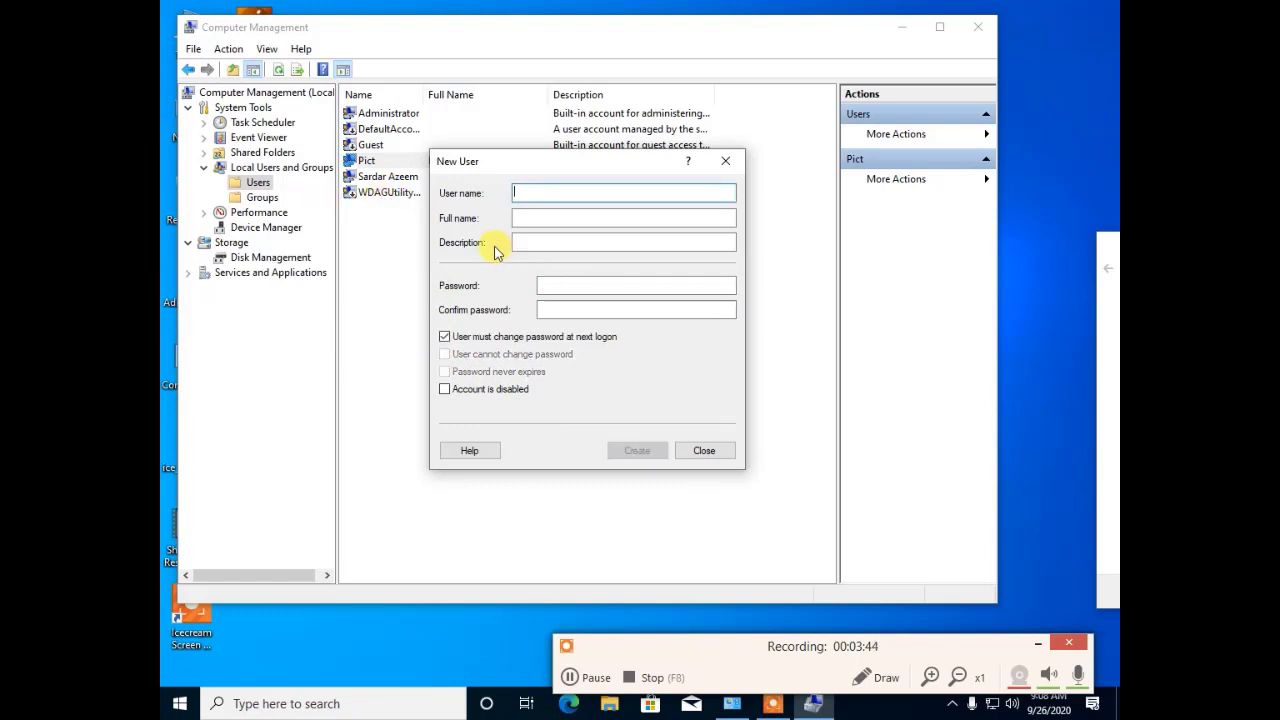
# Step: Enter user2 as the user name, drop the next-logon change, and enter and confirm its password
pyautogui.write('user')
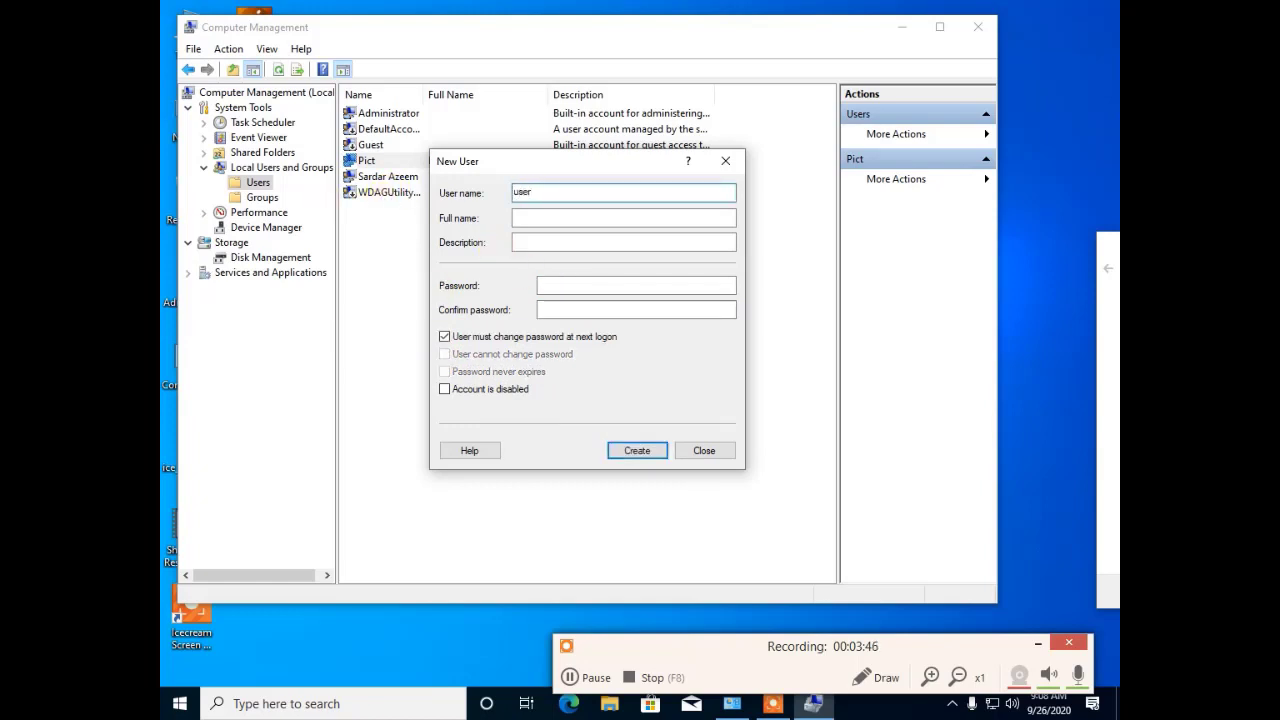
pyautogui.write('2')
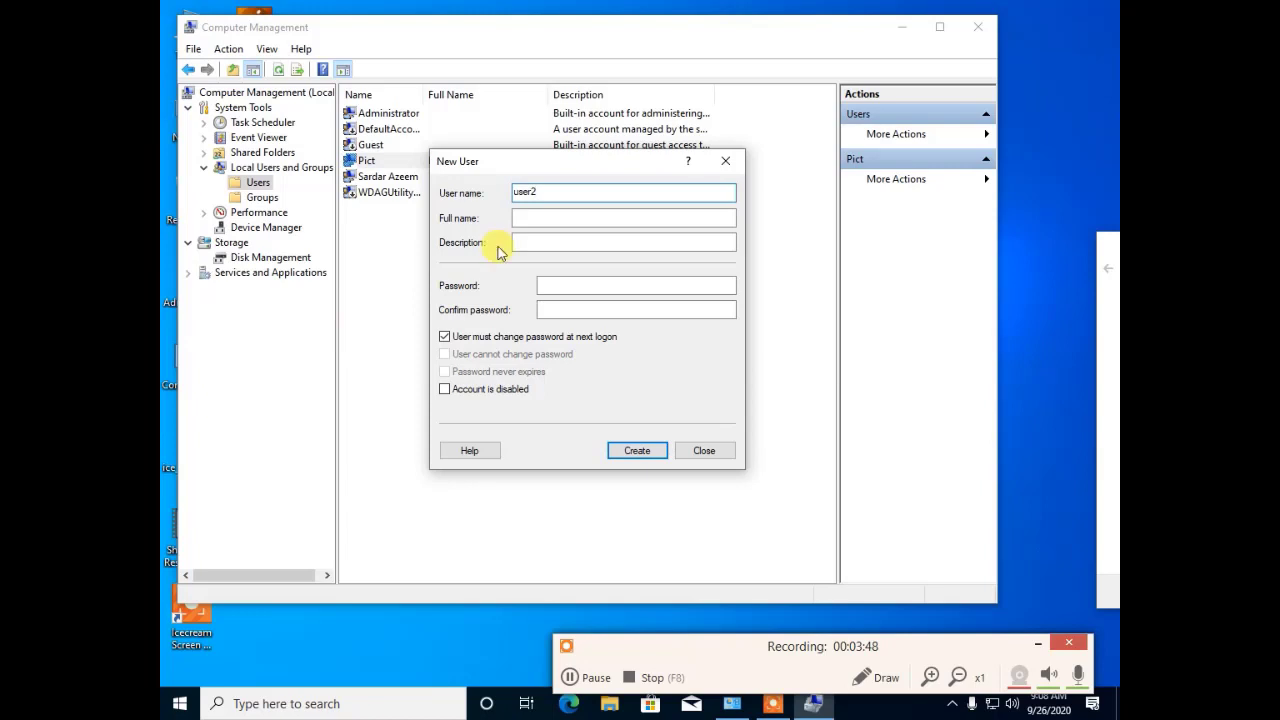
pyautogui.click(445, 338)
pyautogui.click(557, 286)
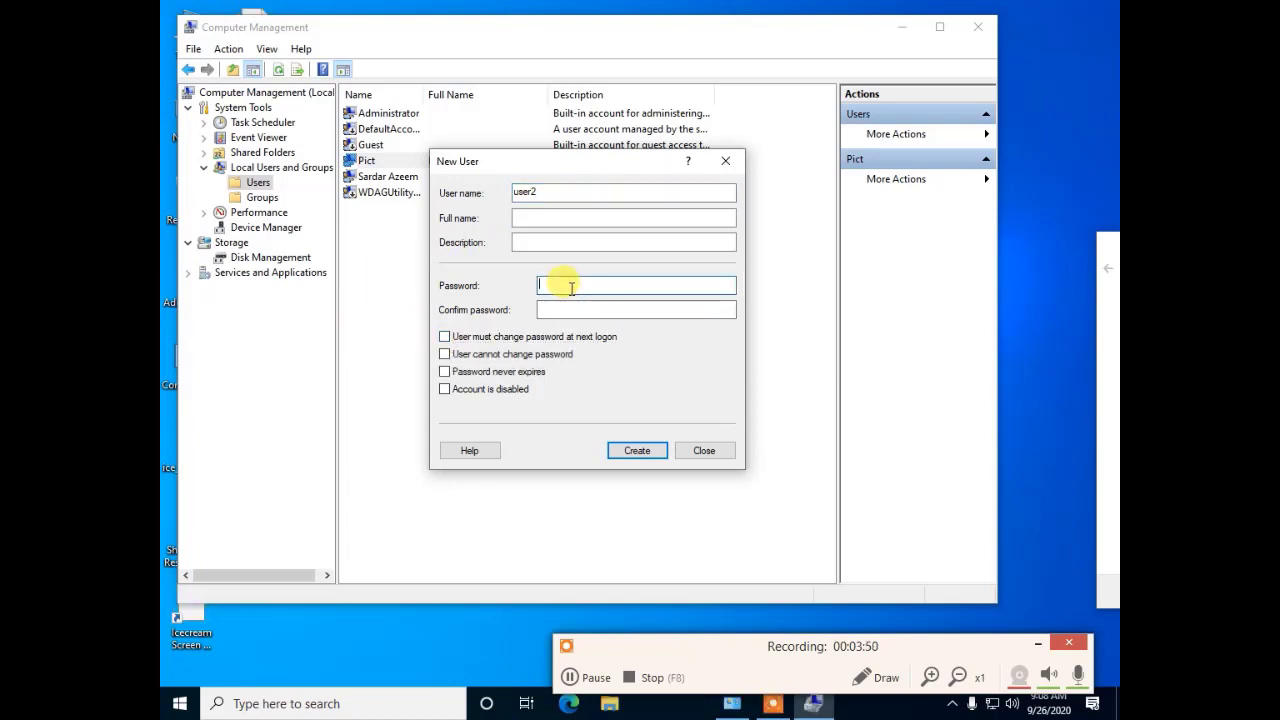
pyautogui.write('Pass')
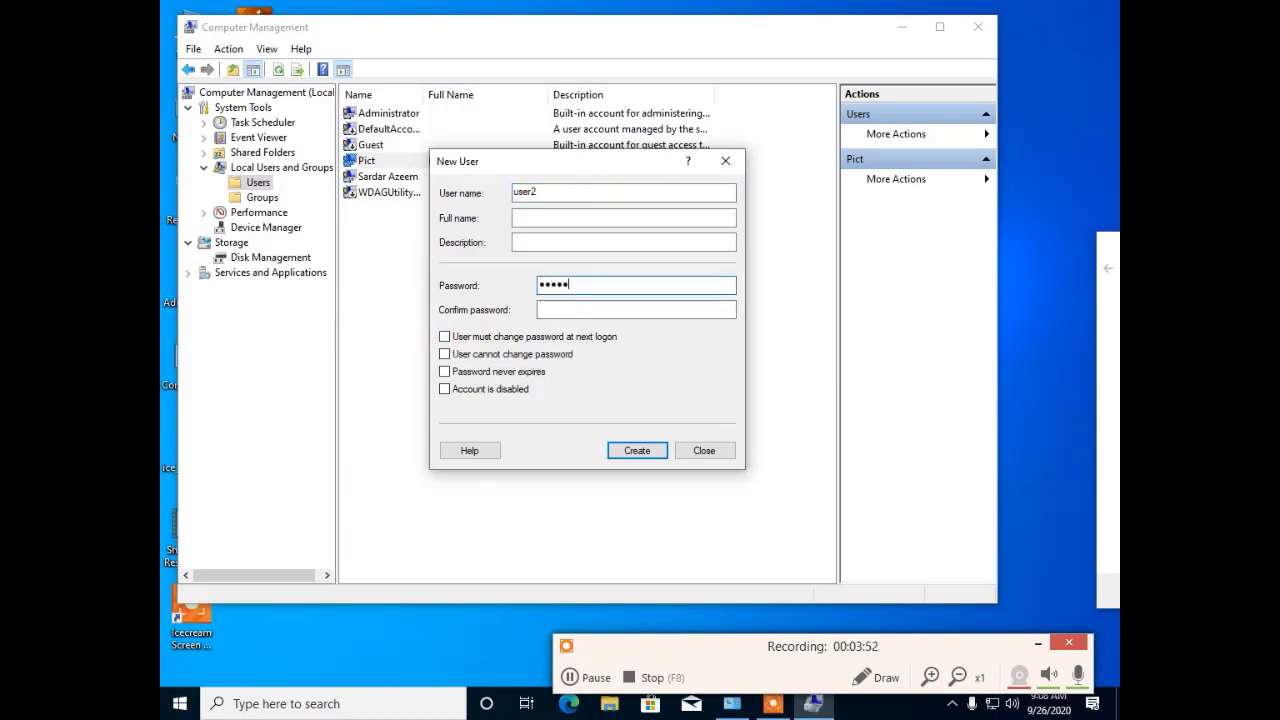
pyautogui.write('word')
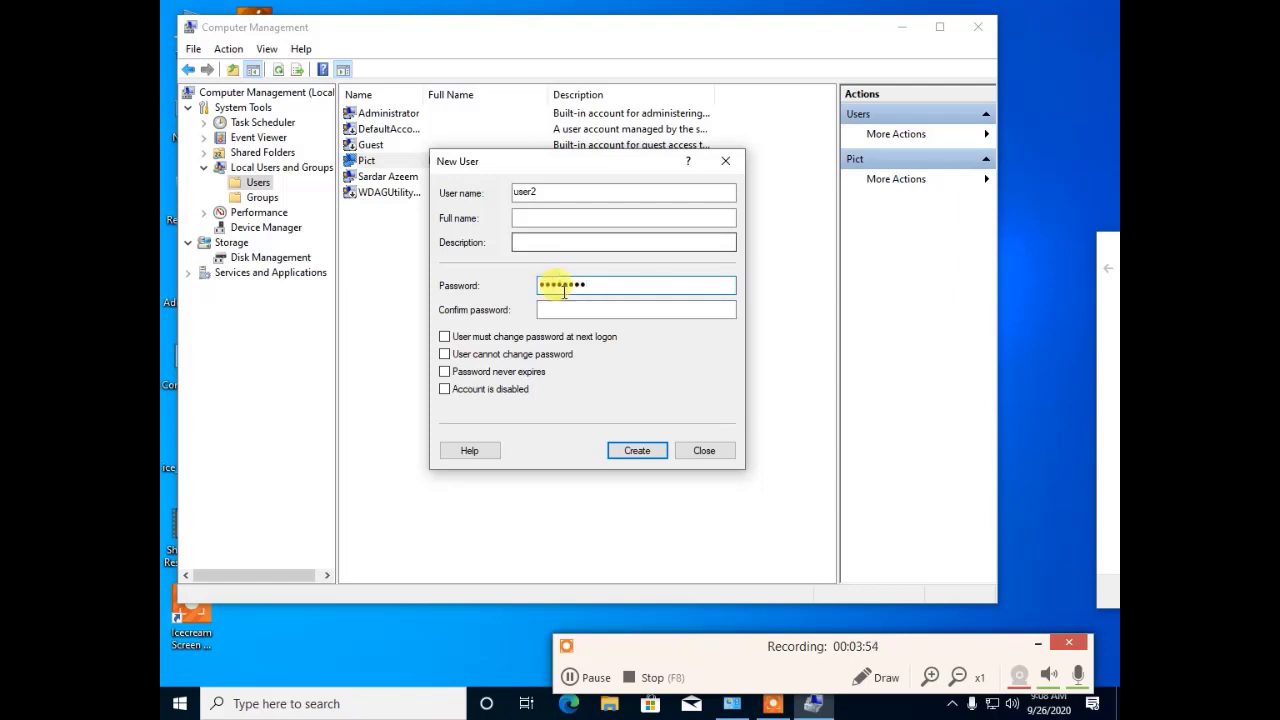
pyautogui.click(556, 309)
pyautogui.write('pa')
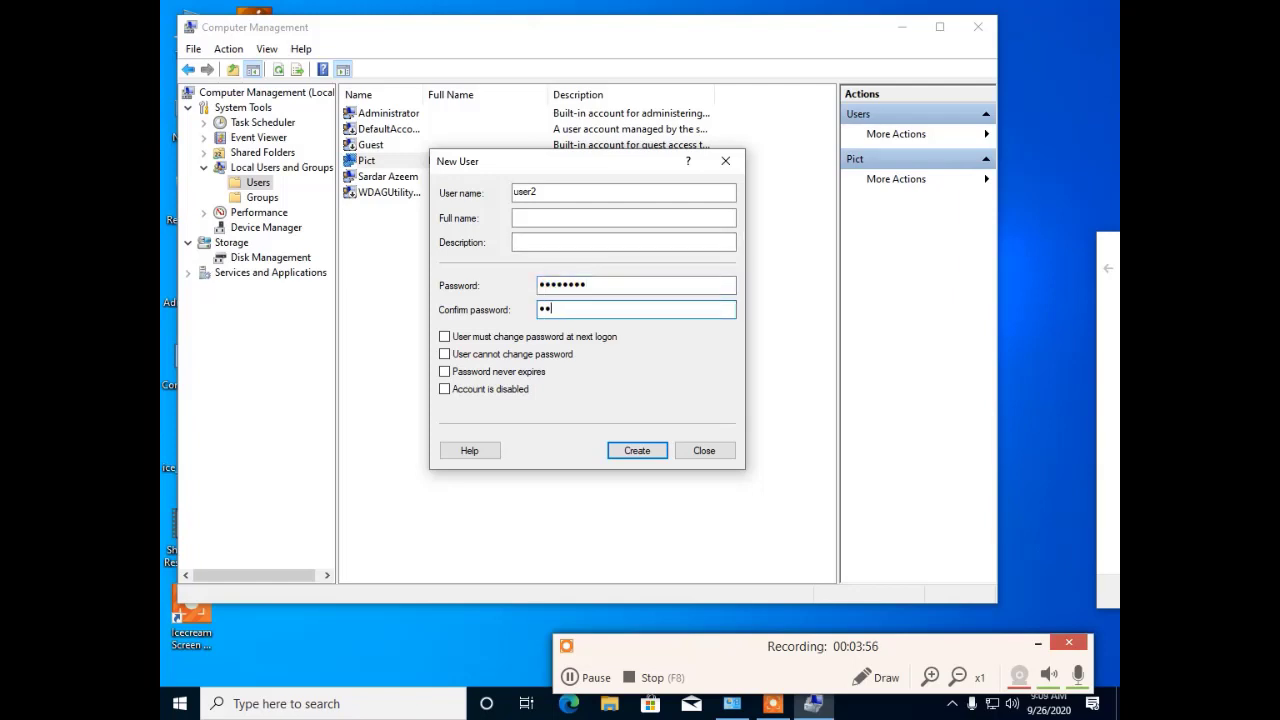
pyautogui.write('ss')
pyautogui.press('BackSpace')
pyautogui.write('word')
# Step: Make user2's password unchangeable and never-expiring, create the account and close the form
pyautogui.click(444, 354)
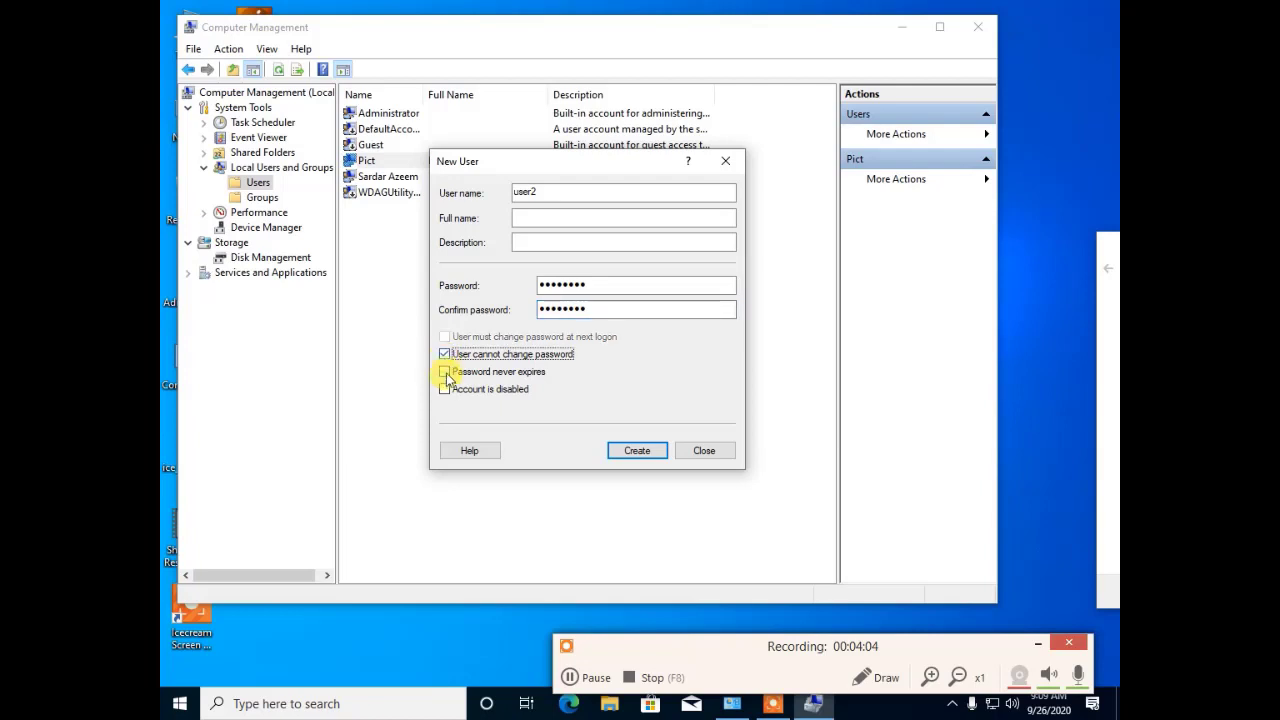
pyautogui.click(445, 372)
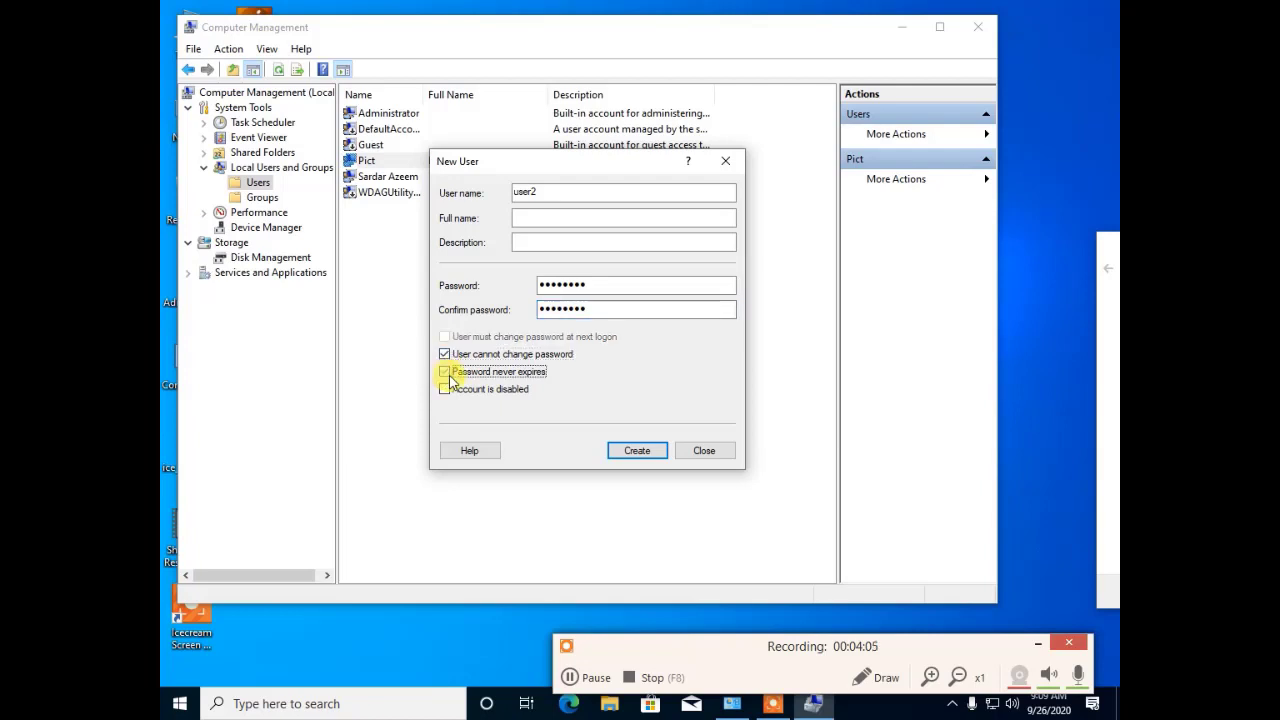
pyautogui.click(637, 451)
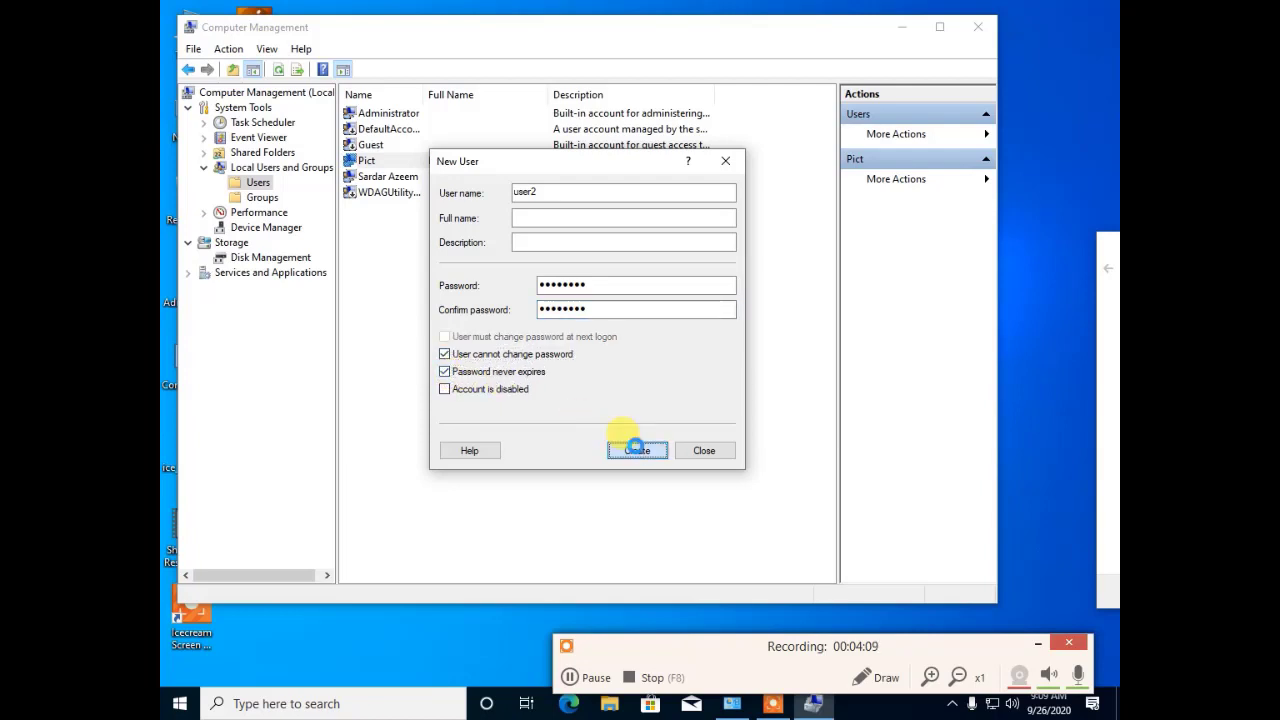
pyautogui.click(705, 451)
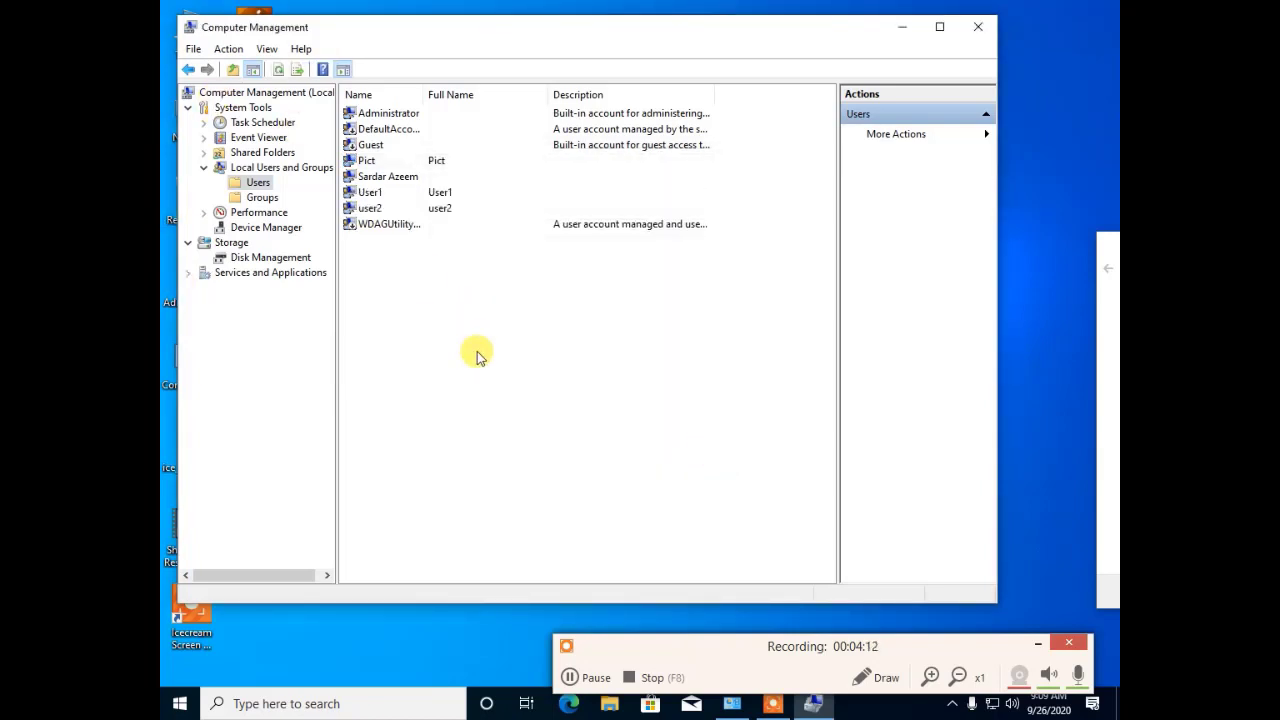
# Step: Show the Groups folder and open the Administrators group's properties
pyautogui.click(277, 200)
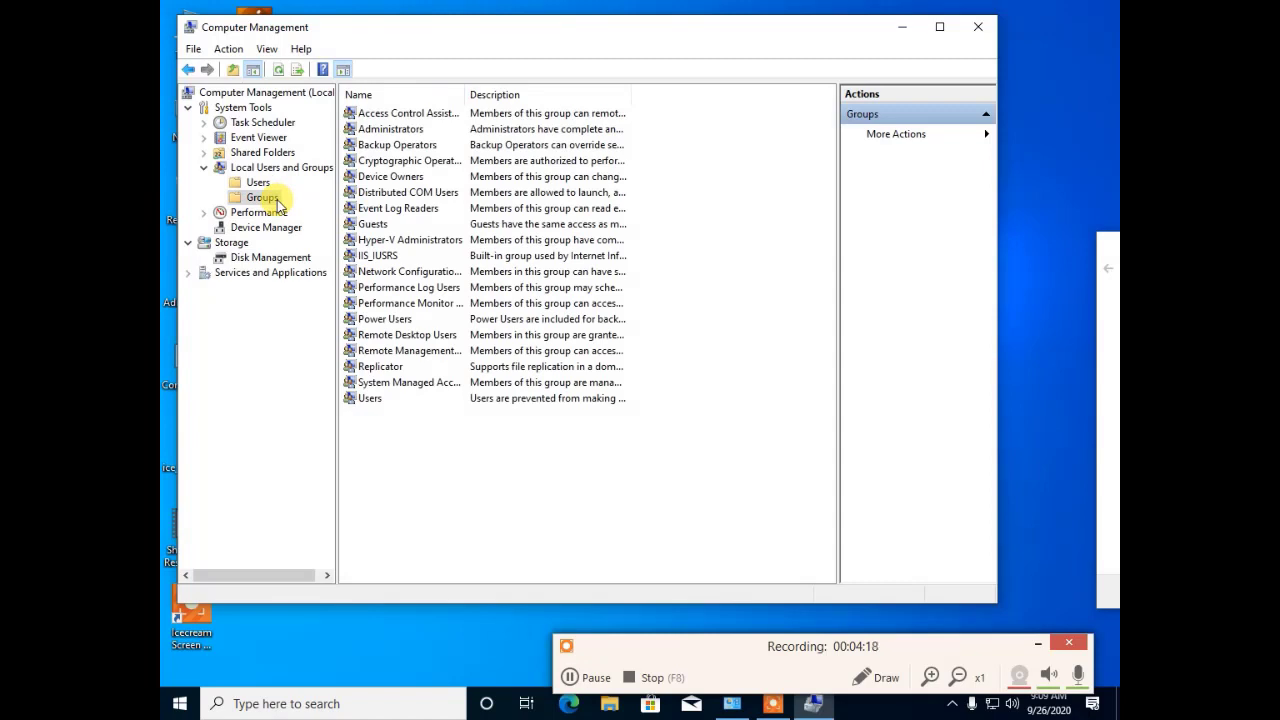
pyautogui.click(372, 132)
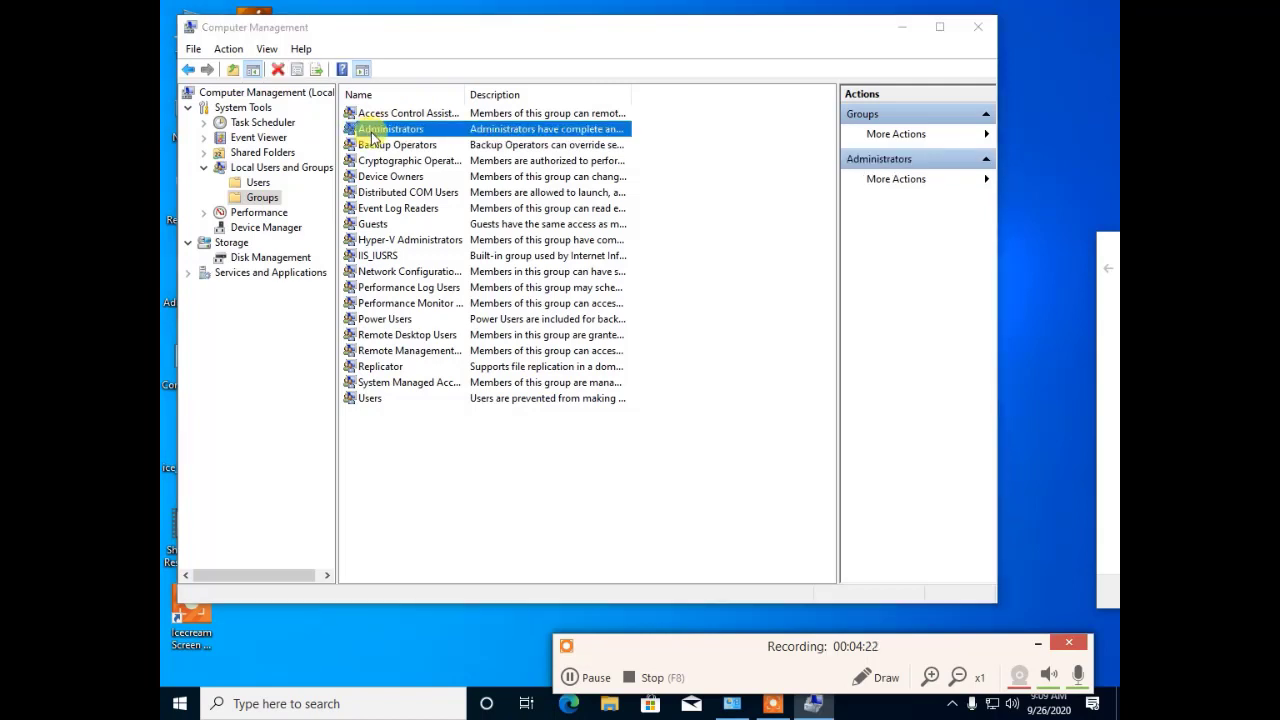
pyautogui.doubleClick(372, 133)
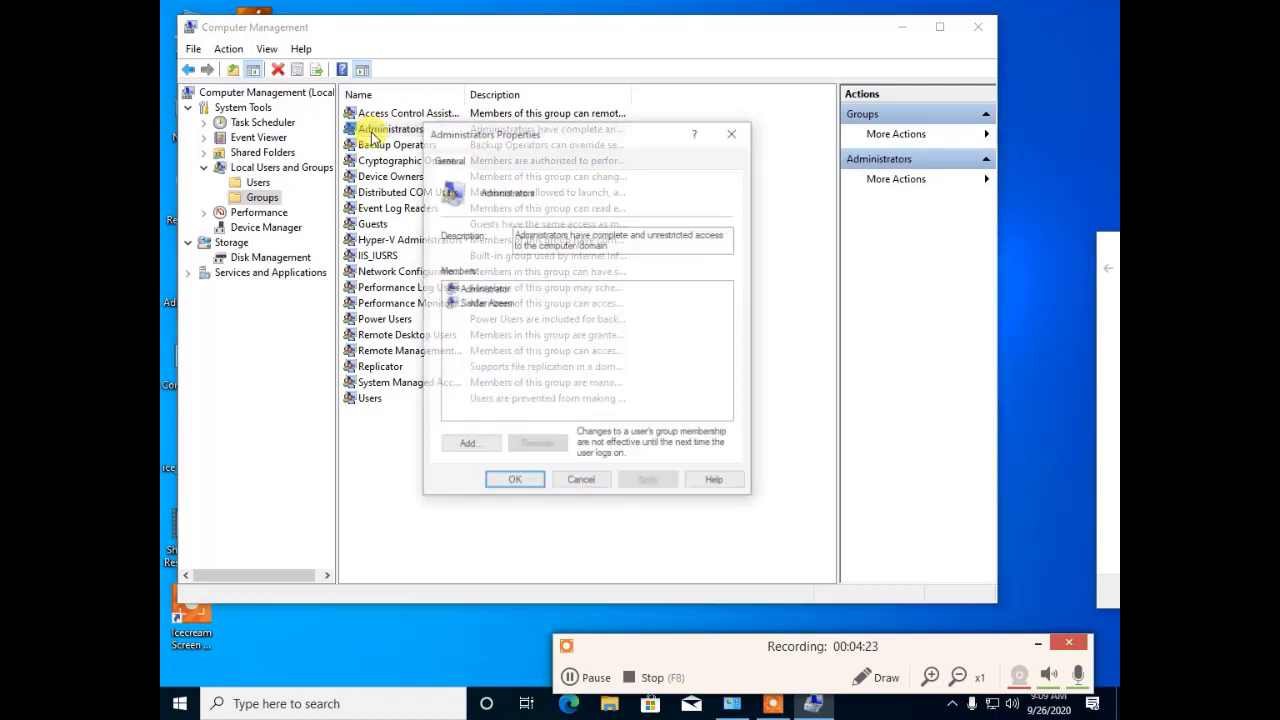
# Step: Look over the Administrators members, cancel without changes, and widen the Name column
pyautogui.click(487, 290)
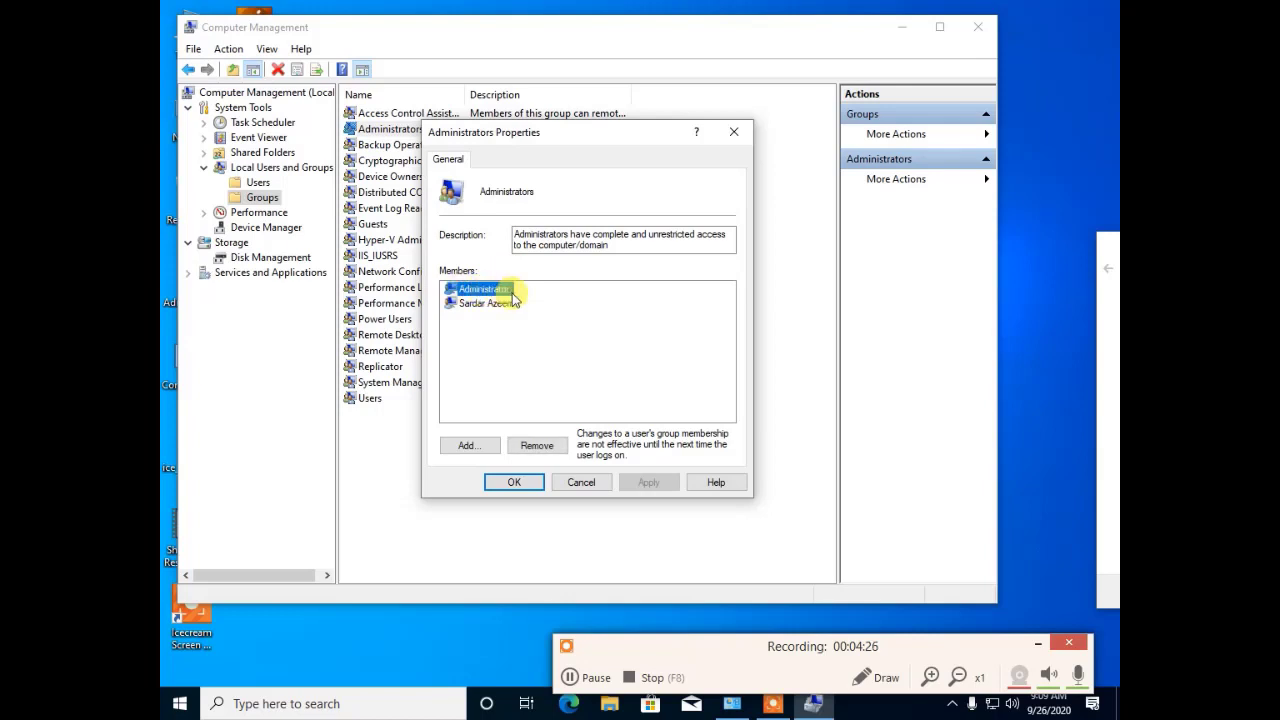
pyautogui.click(500, 303)
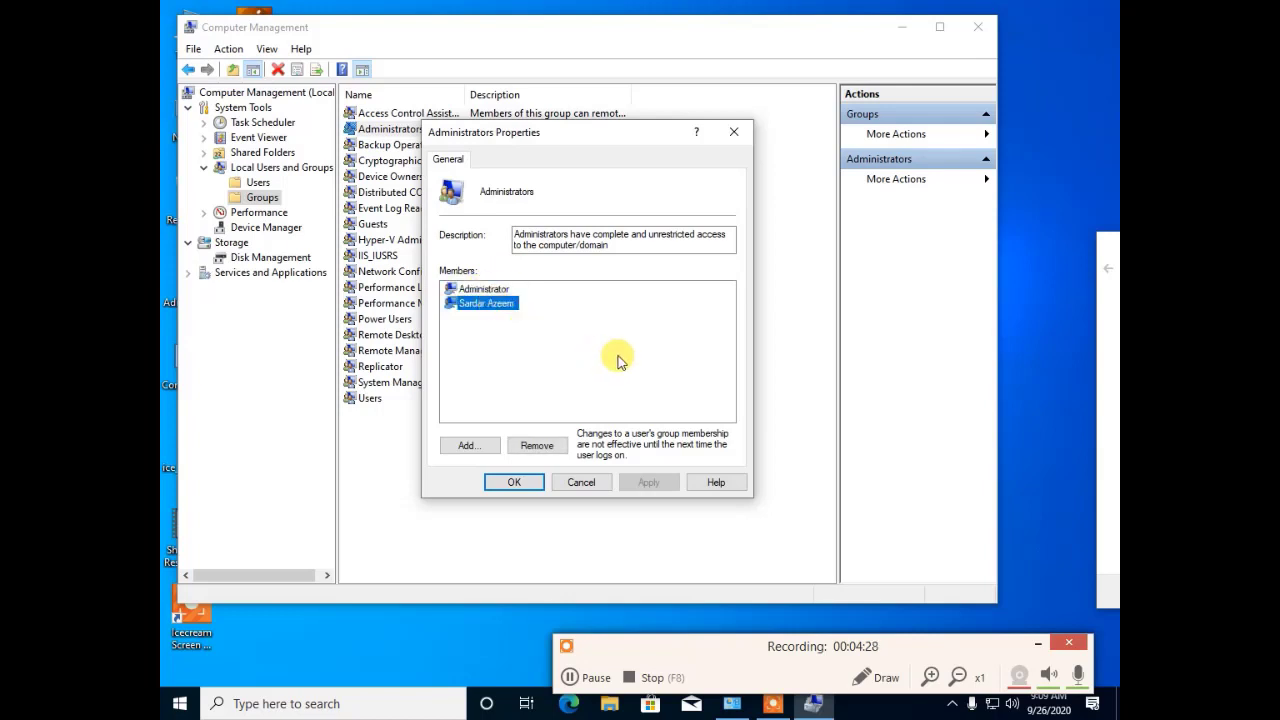
pyautogui.click(618, 358)
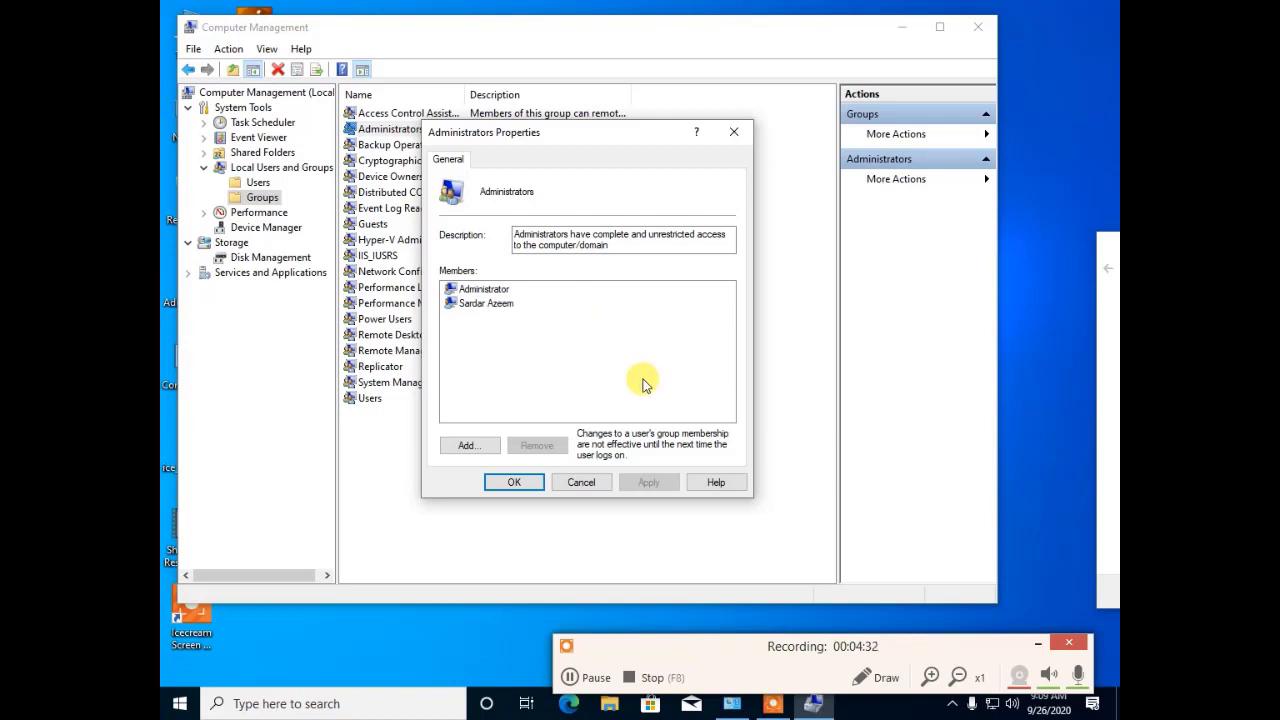
pyautogui.click(584, 481)
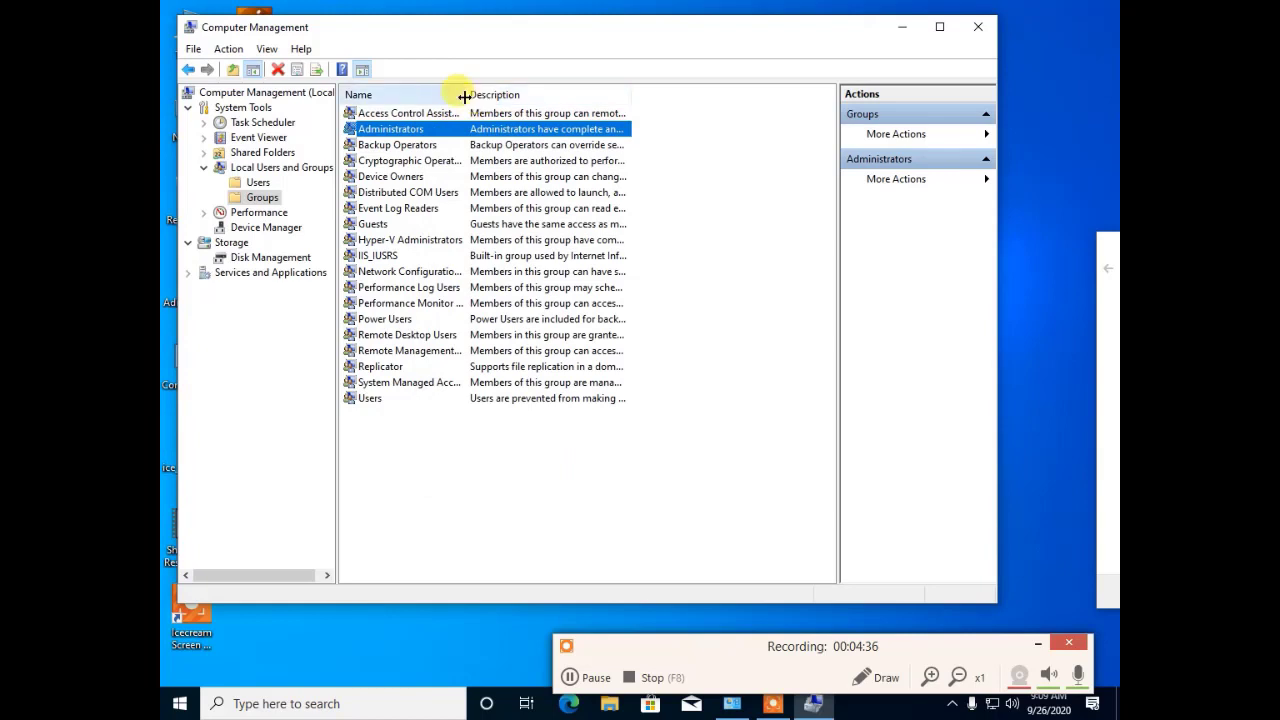
pyautogui.moveTo(464, 96); pyautogui.dragTo(628, 118)
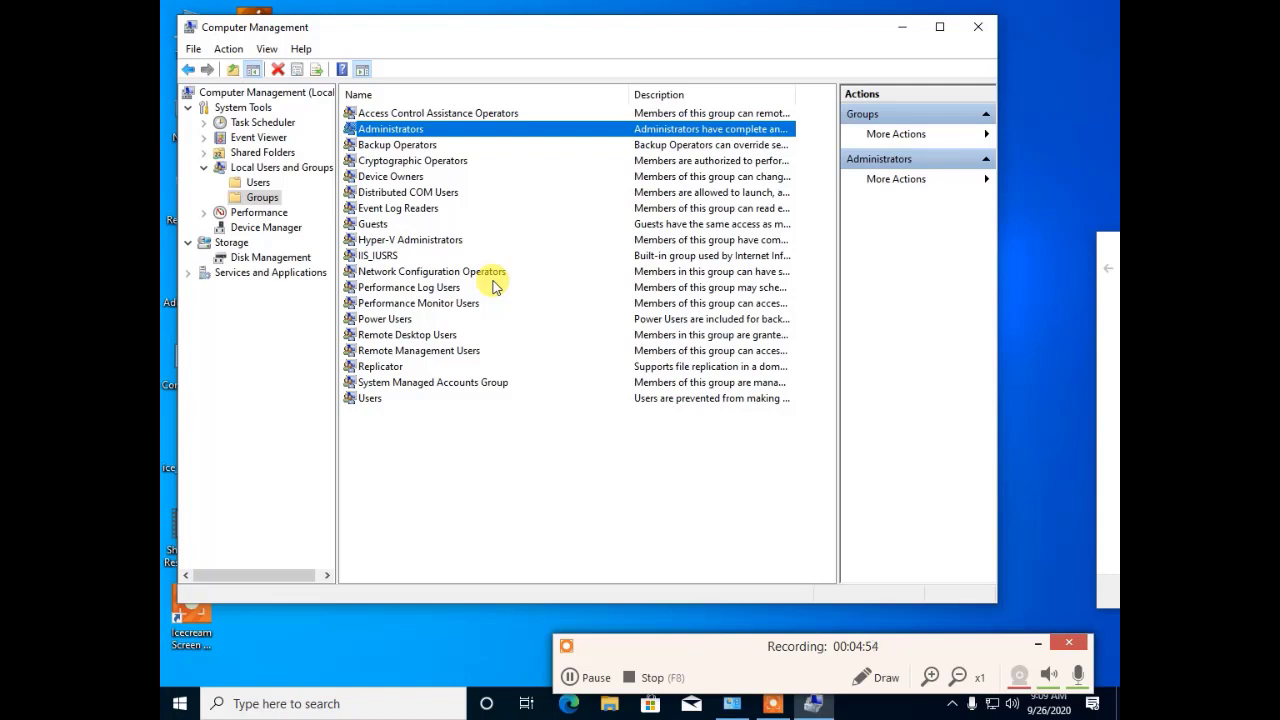
# Step: Start a new local group named Management and pick Administrator as its first member
pyautogui.rightClick(264, 200)
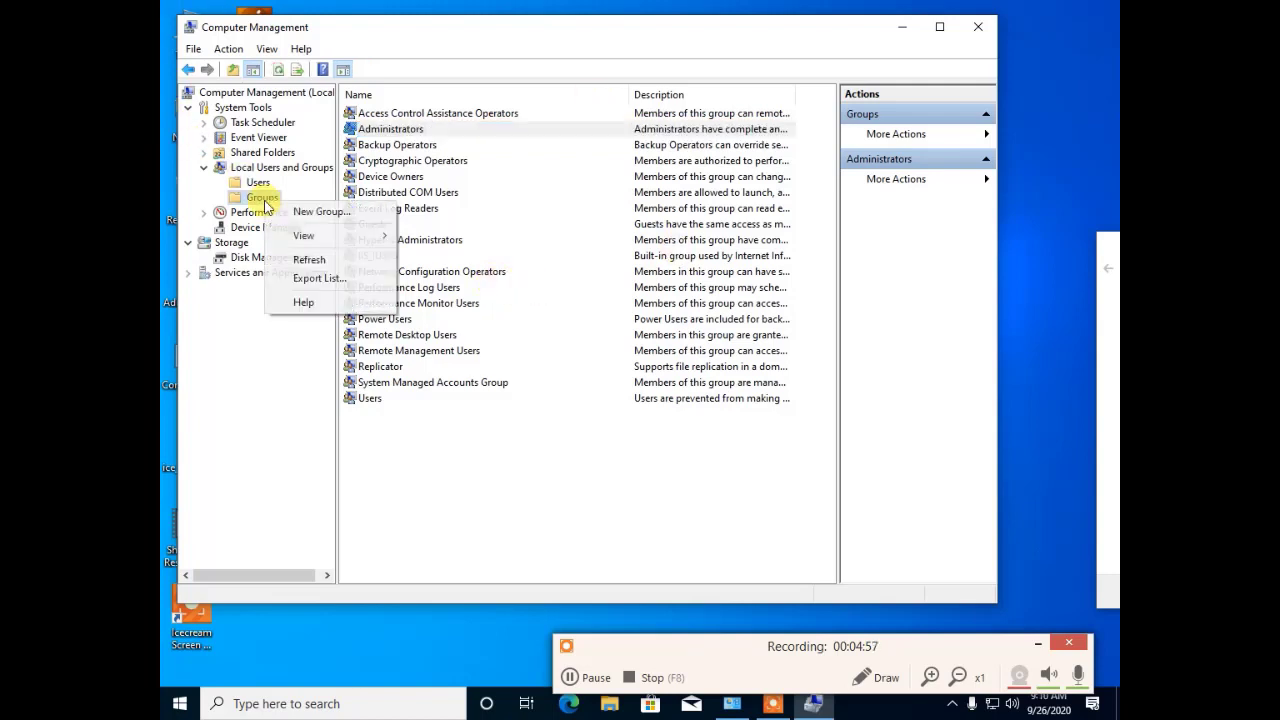
pyautogui.click(338, 222)
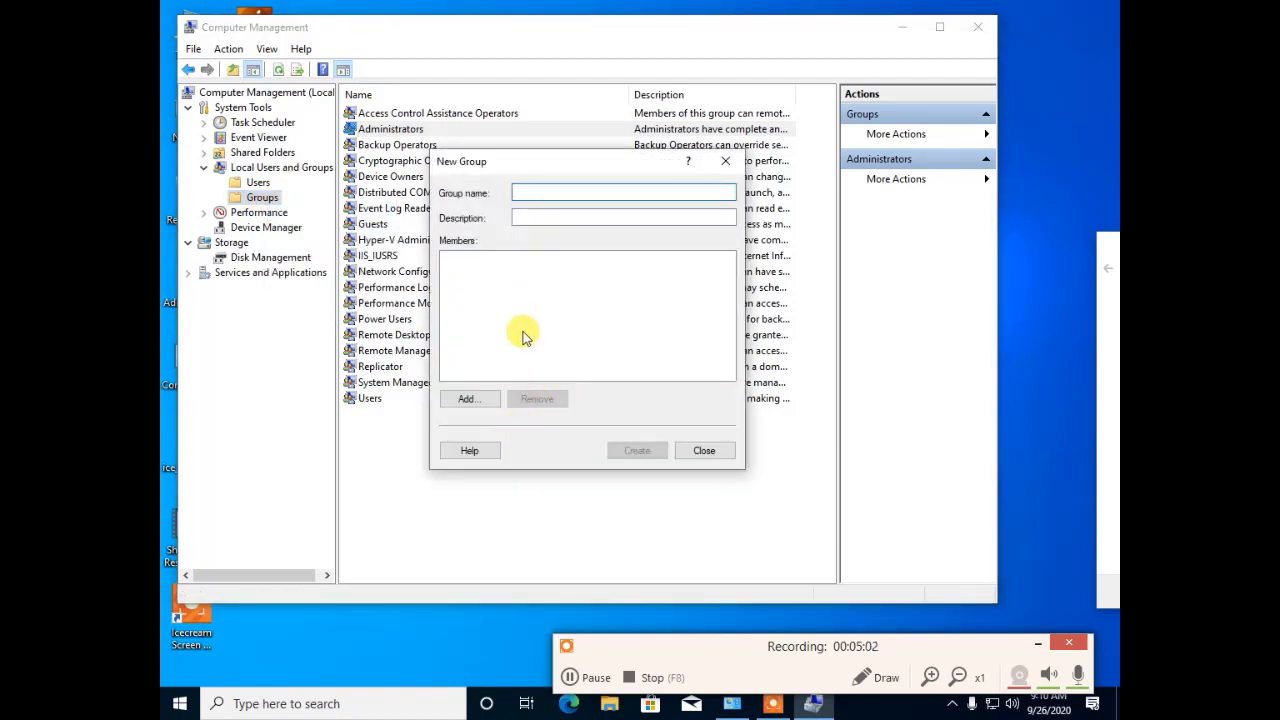
pyautogui.write('Managem')
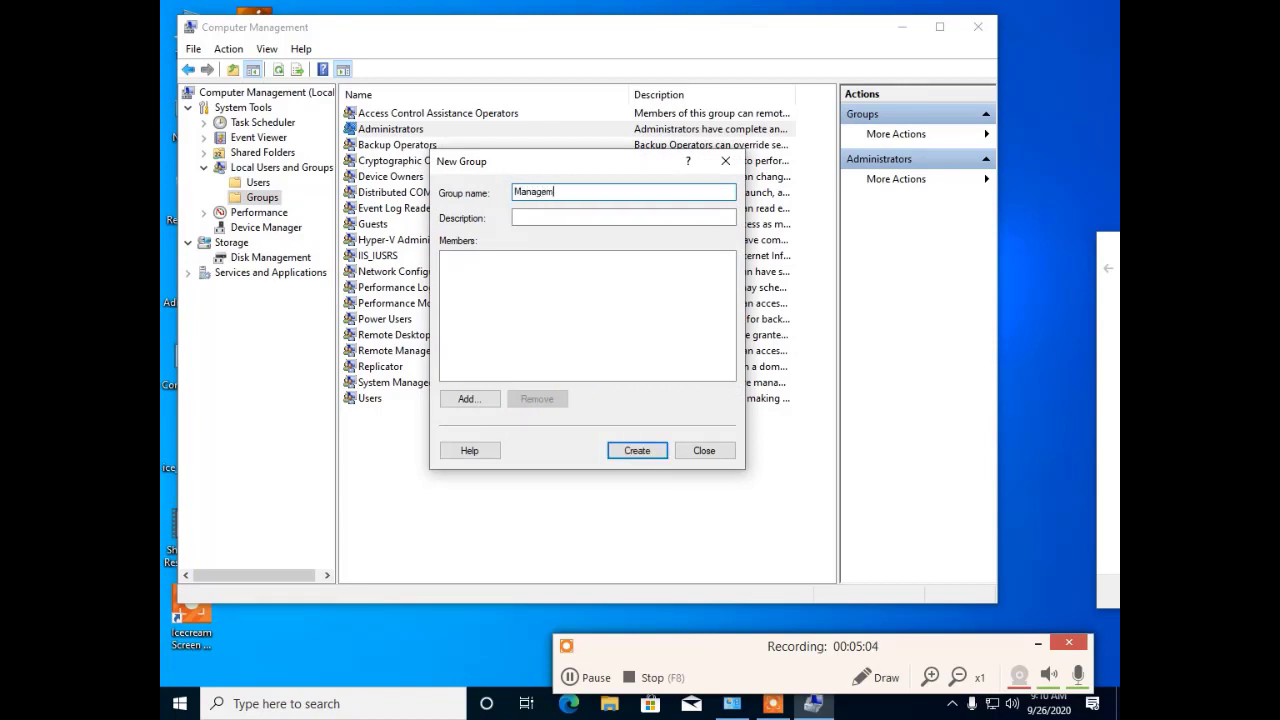
pyautogui.write('ent')
pyautogui.click(457, 404)
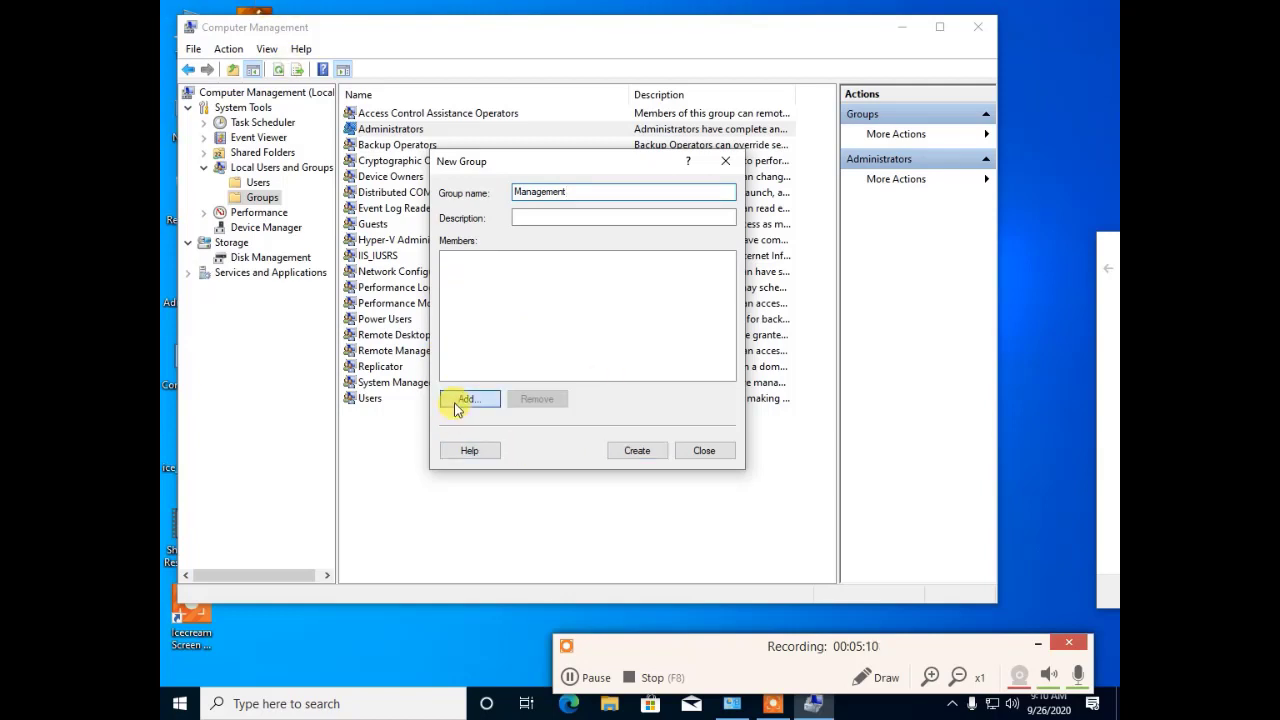
pyautogui.click(456, 402)
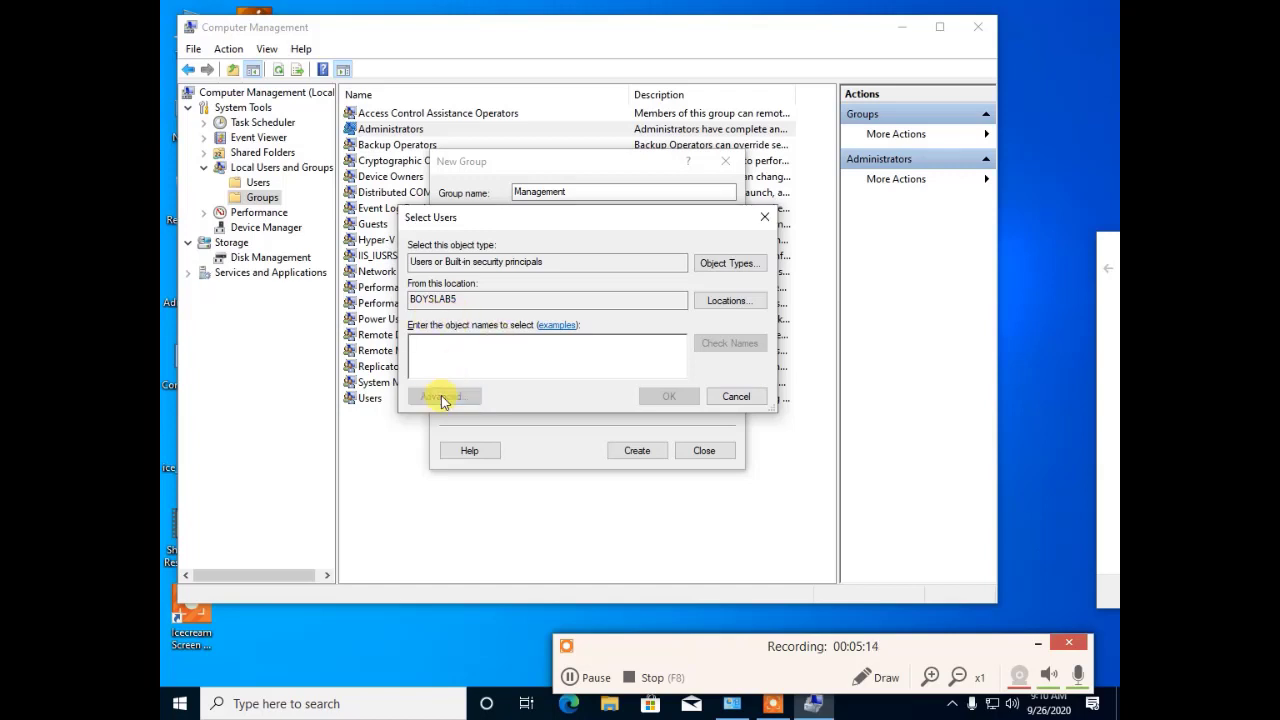
pyautogui.click(443, 398)
pyautogui.click(788, 370)
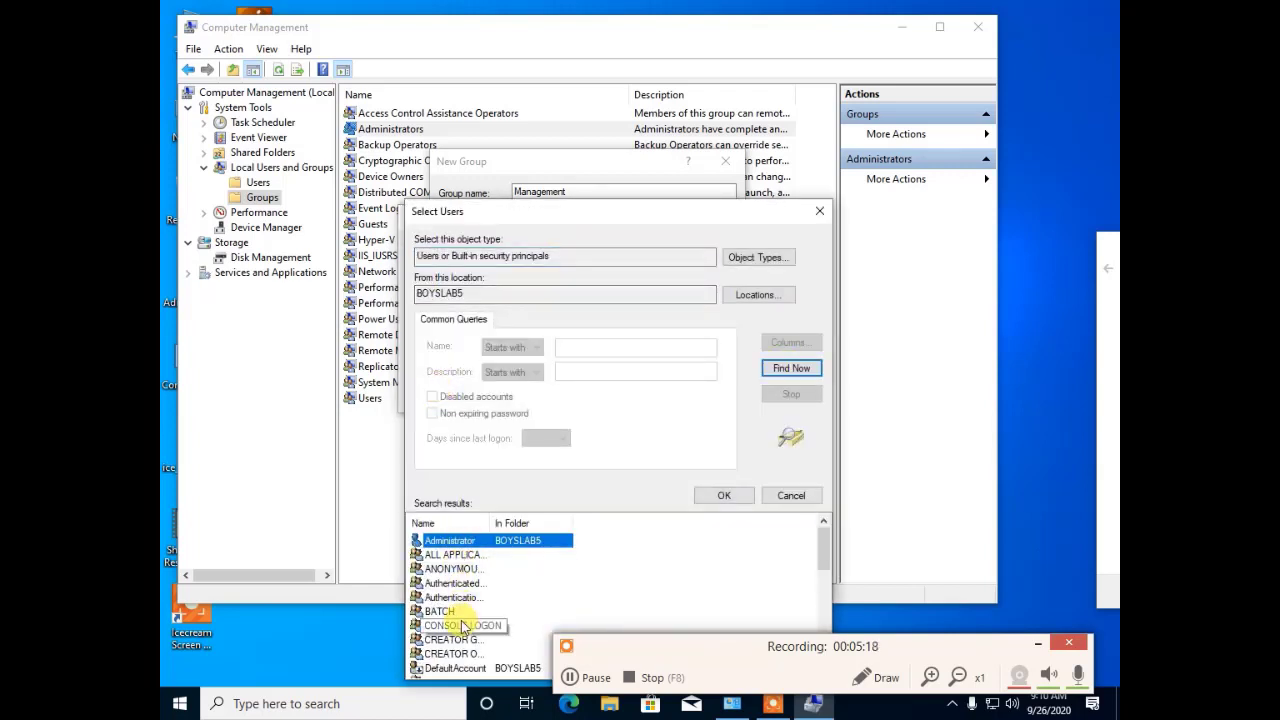
pyautogui.scroll(-2, 460, 615)
pyautogui.scroll(2, 460, 615)
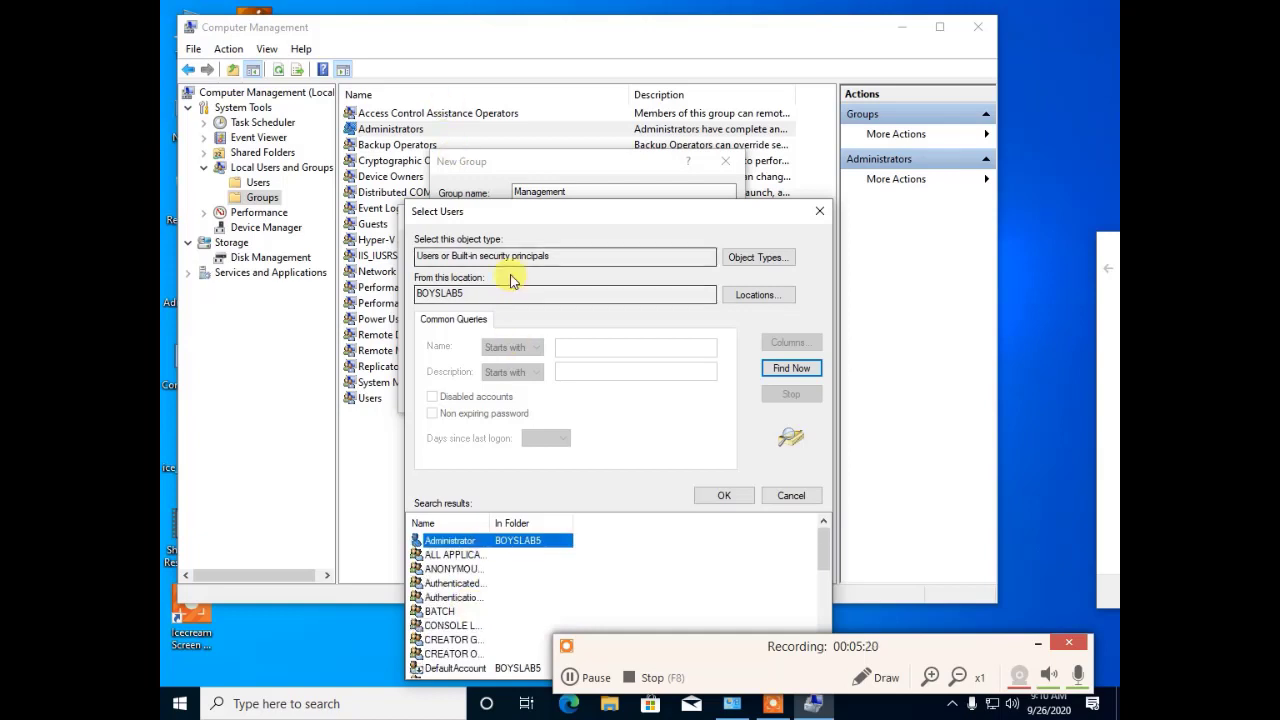
pyautogui.click(724, 495)
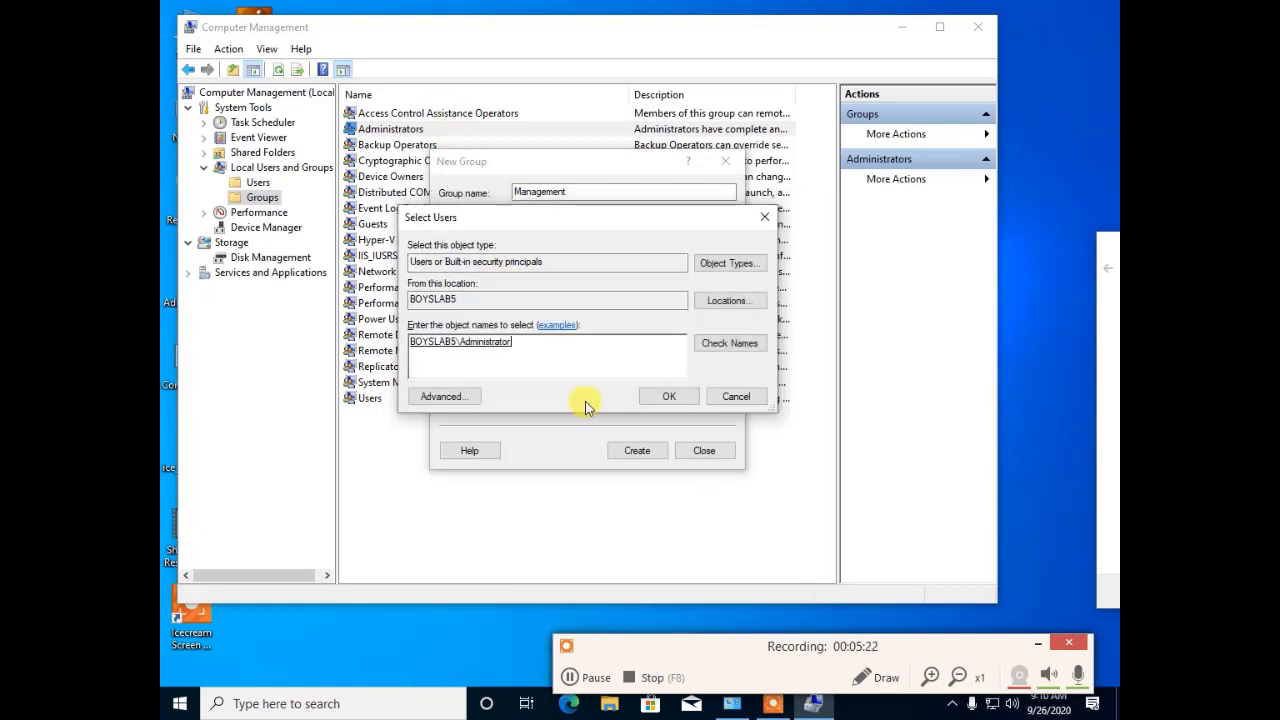
# Step: Add a second user account as a member, then create the Management group and close the form
pyautogui.click(455, 398)
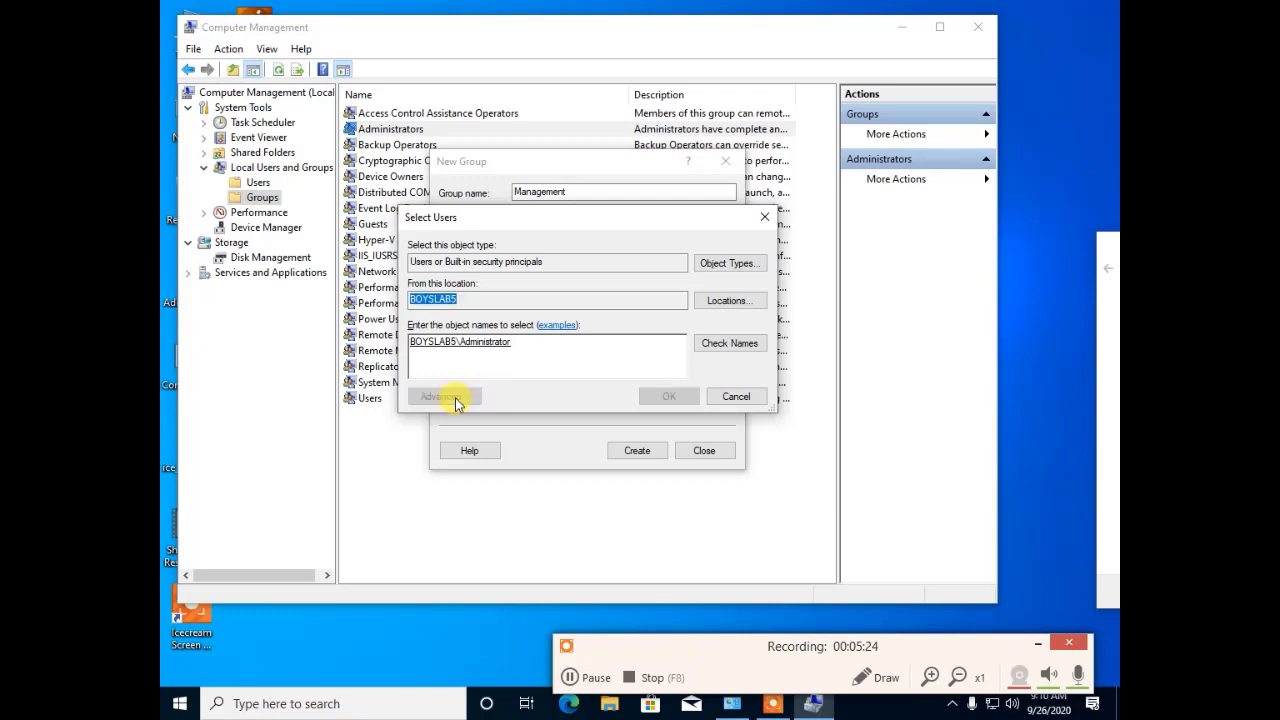
pyautogui.click(789, 368)
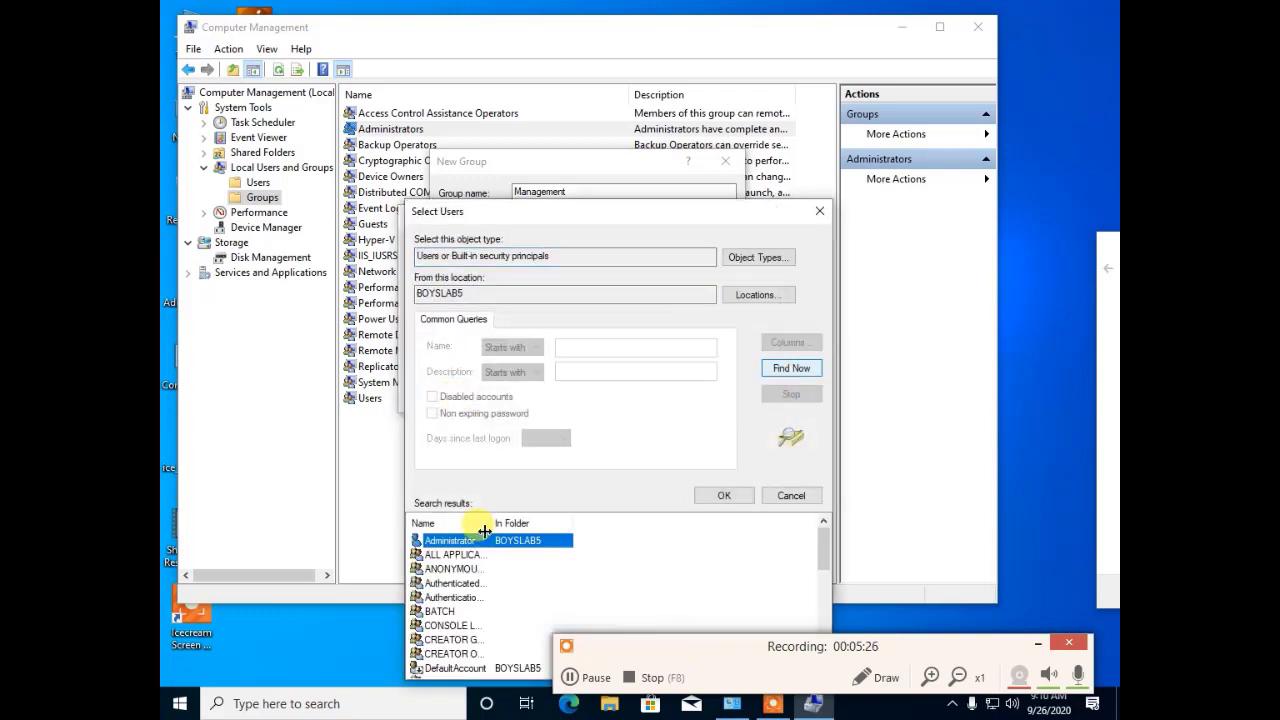
pyautogui.click(466, 582)
pyautogui.scroll(-5, 460, 575)
pyautogui.click(455, 555)
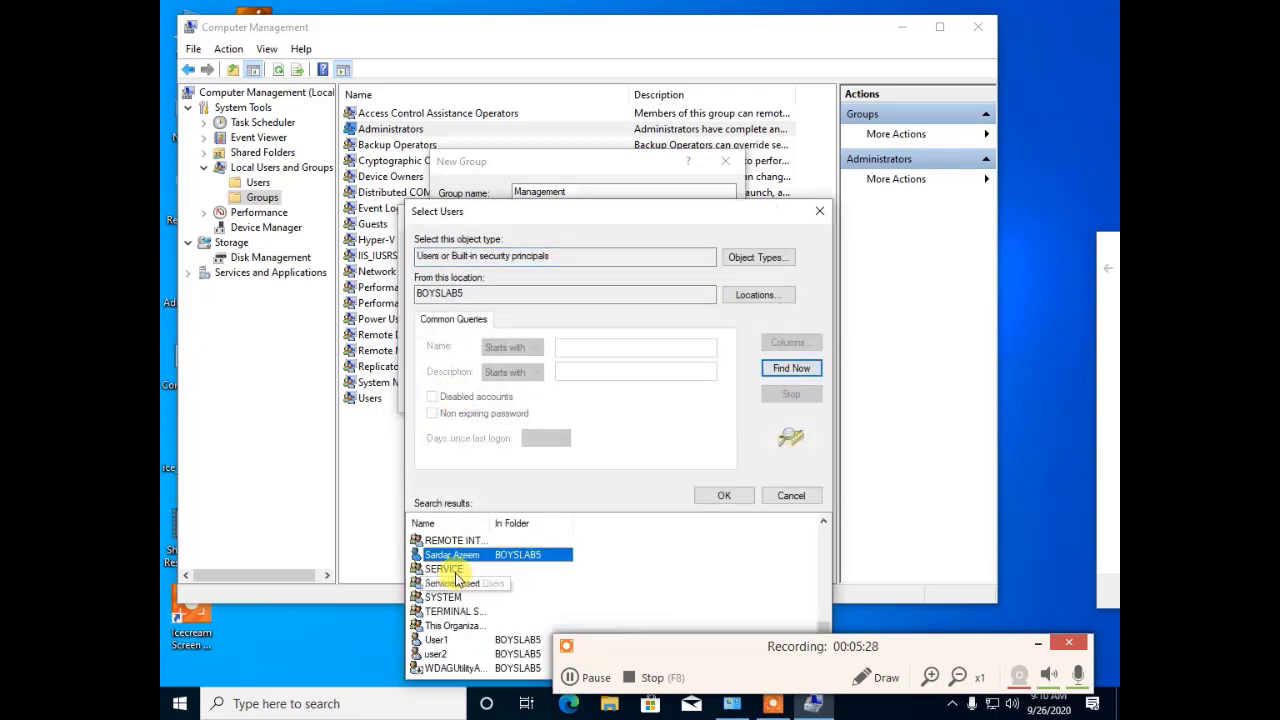
pyautogui.click(720, 493)
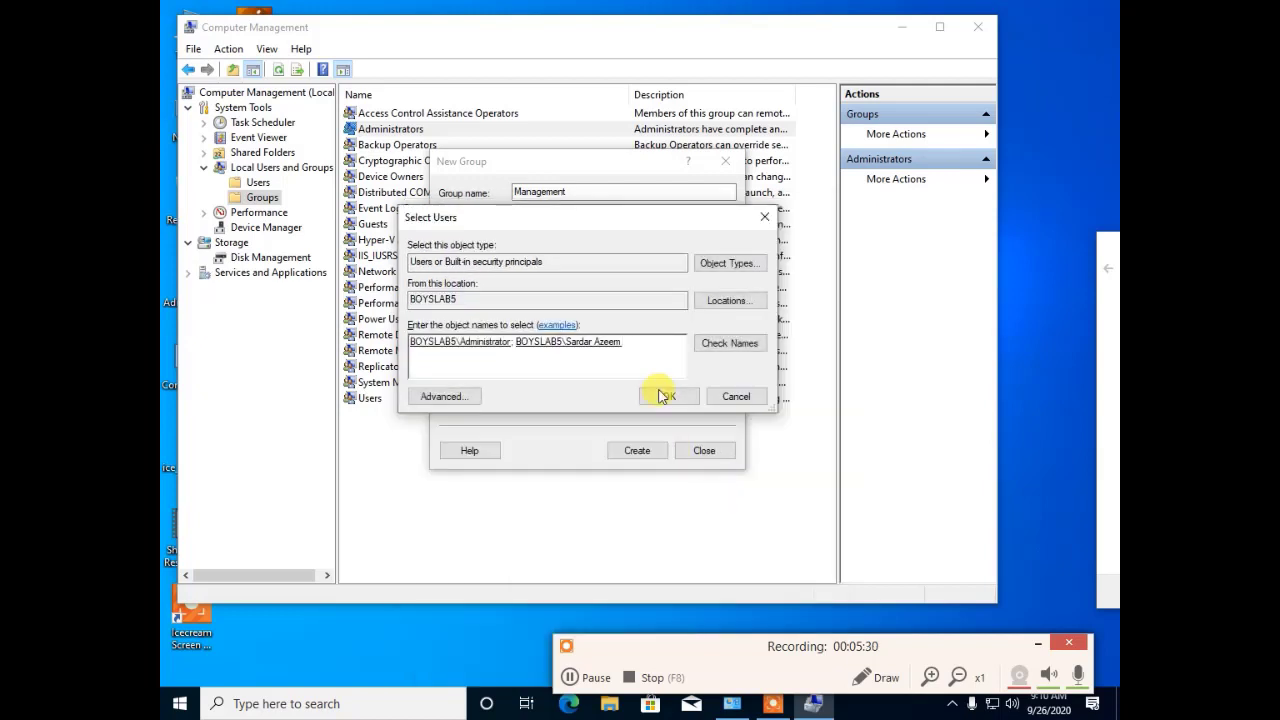
pyautogui.click(669, 398)
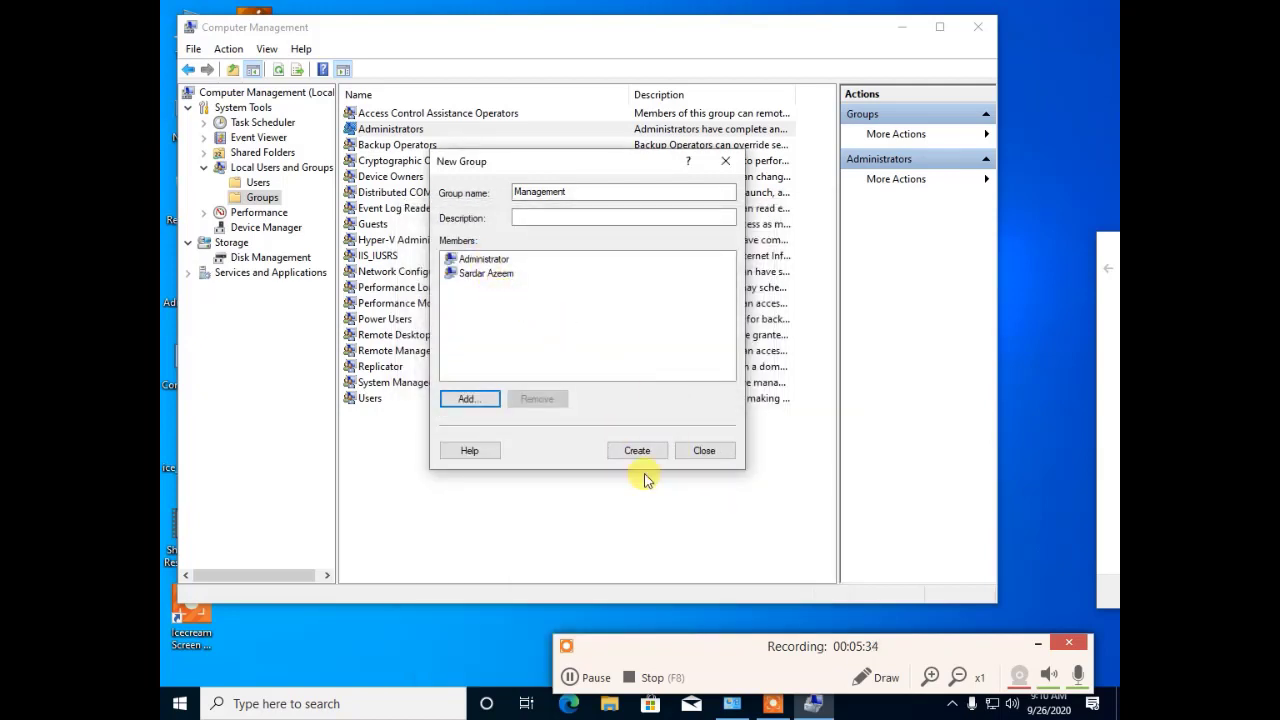
pyautogui.click(650, 450)
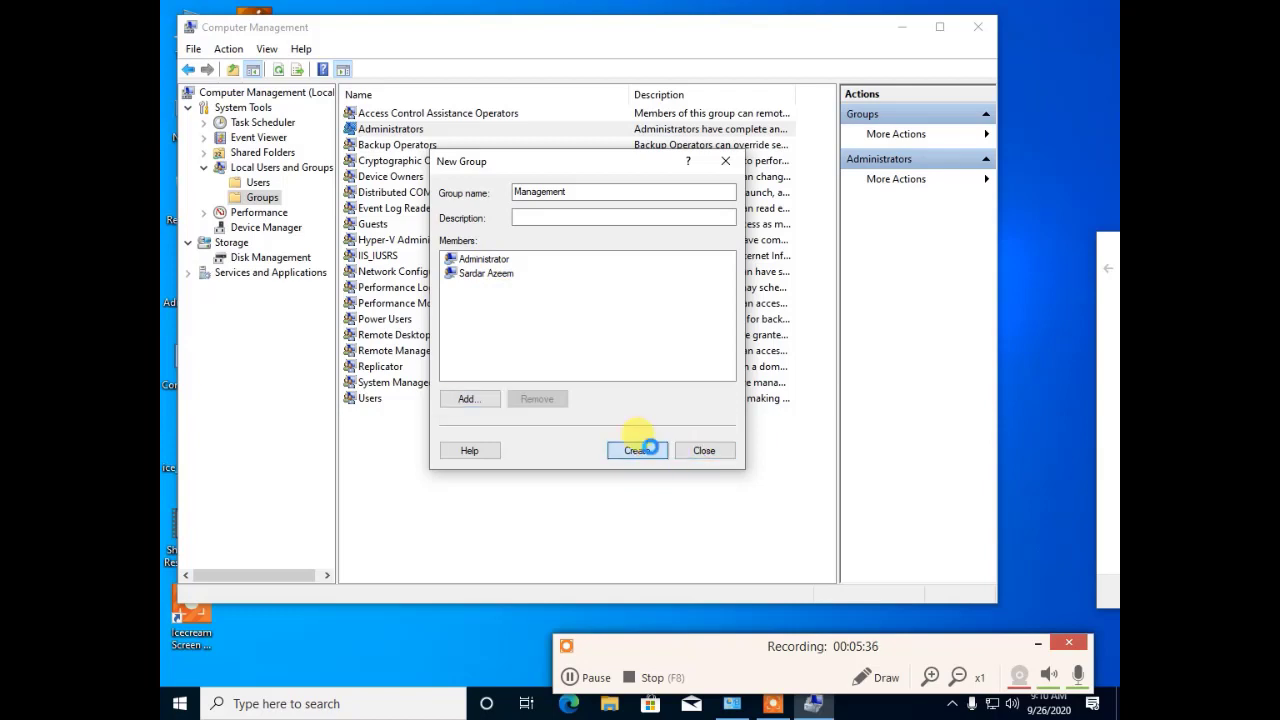
pyautogui.click(721, 450)
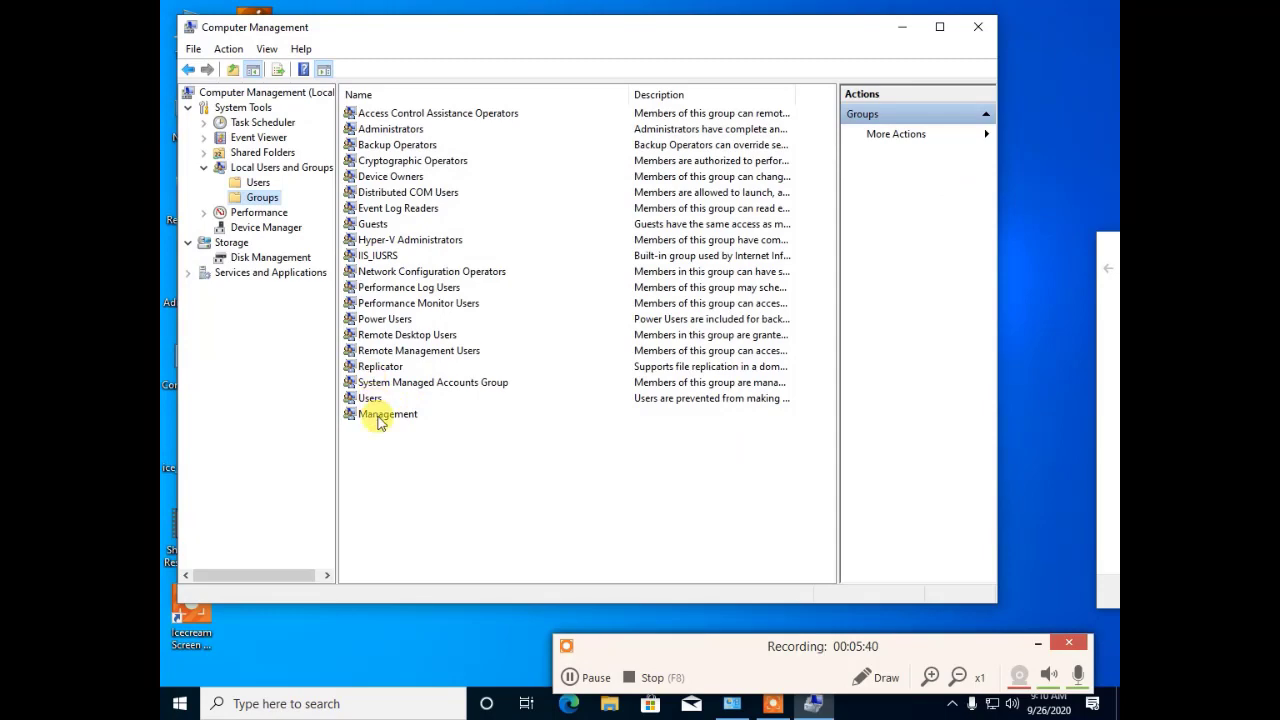
pyautogui.click(378, 418)
pyautogui.doubleClick(379, 420)
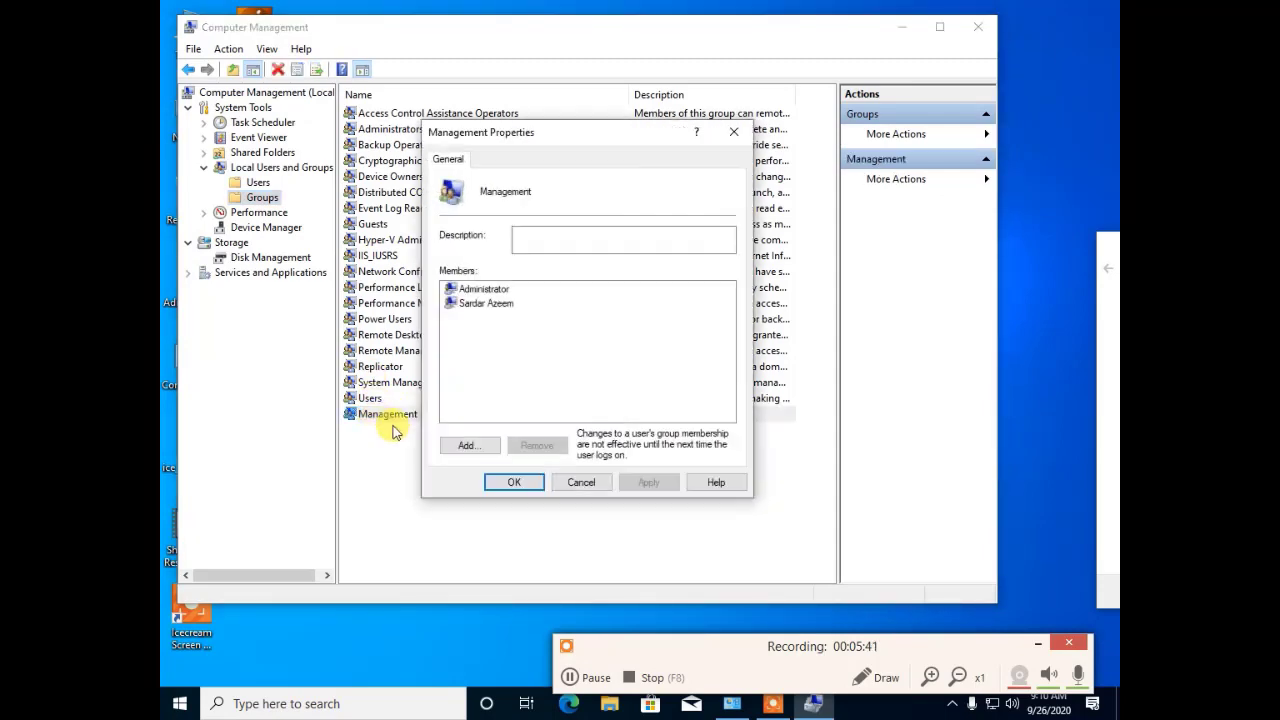
pyautogui.click(581, 483)
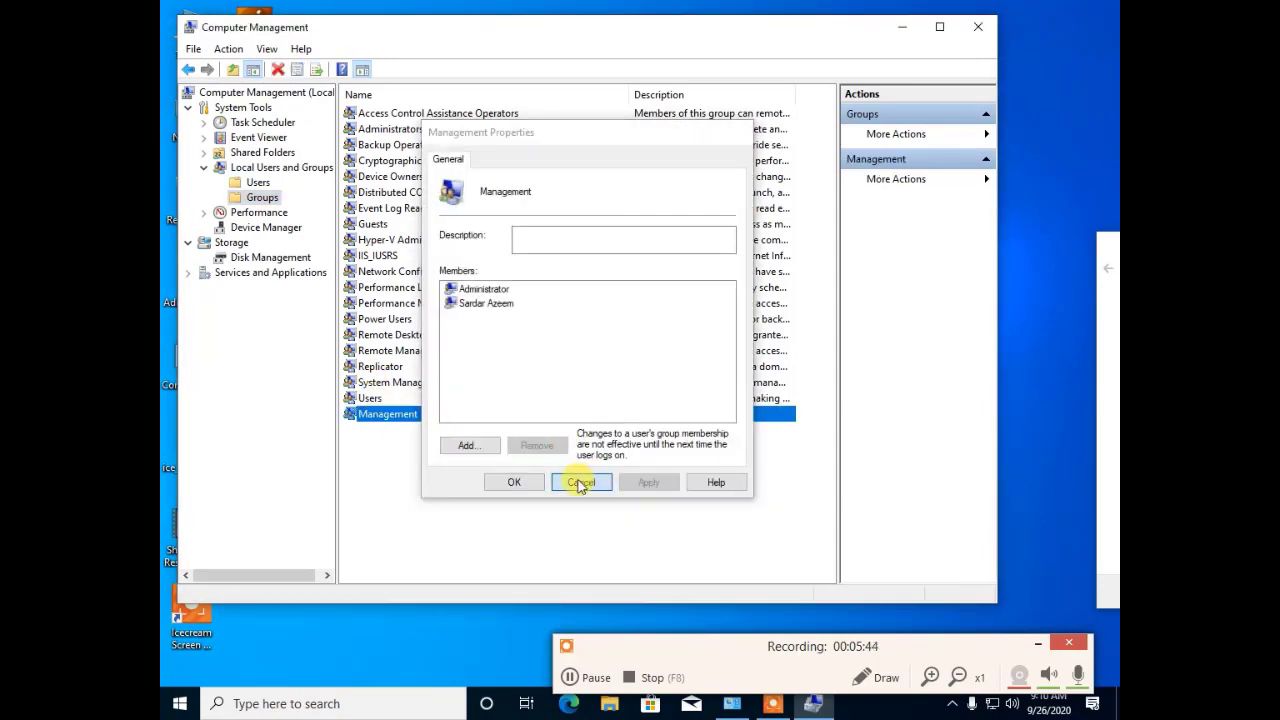
pyautogui.click(517, 490)
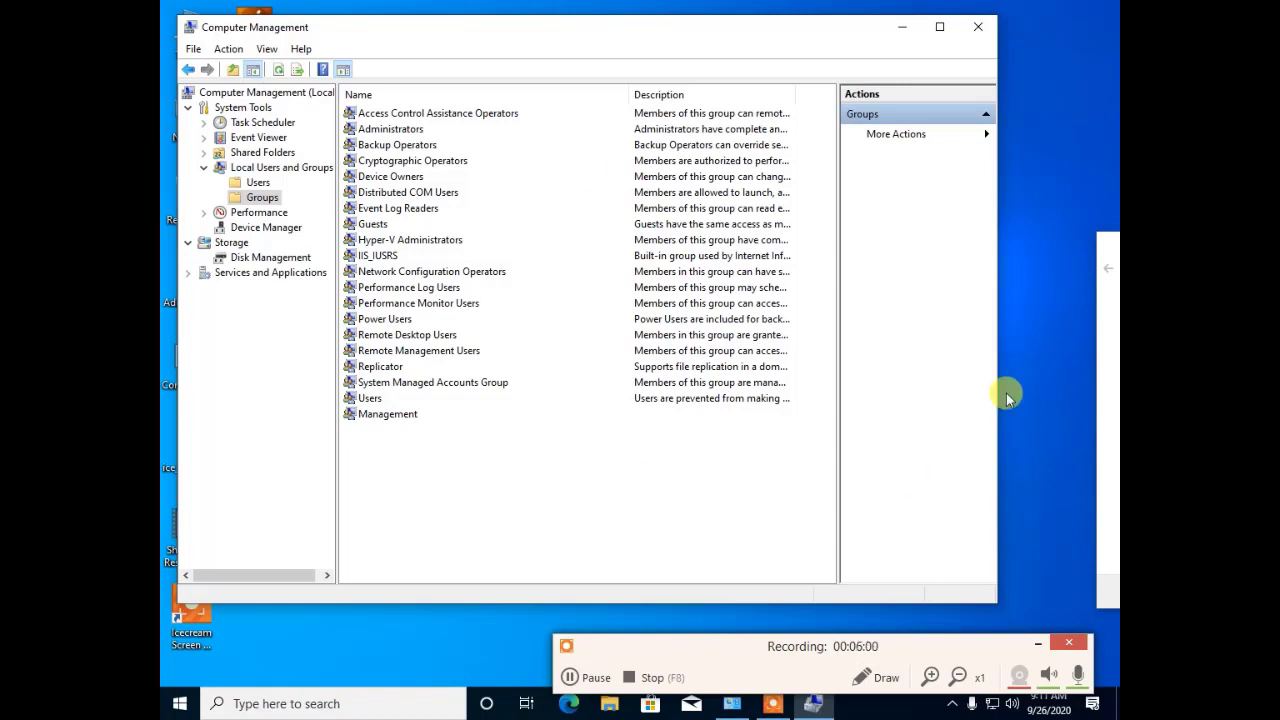
# Step: Start a new local group named Accounts and pick User1 as a member
pyautogui.rightClick(255, 204)
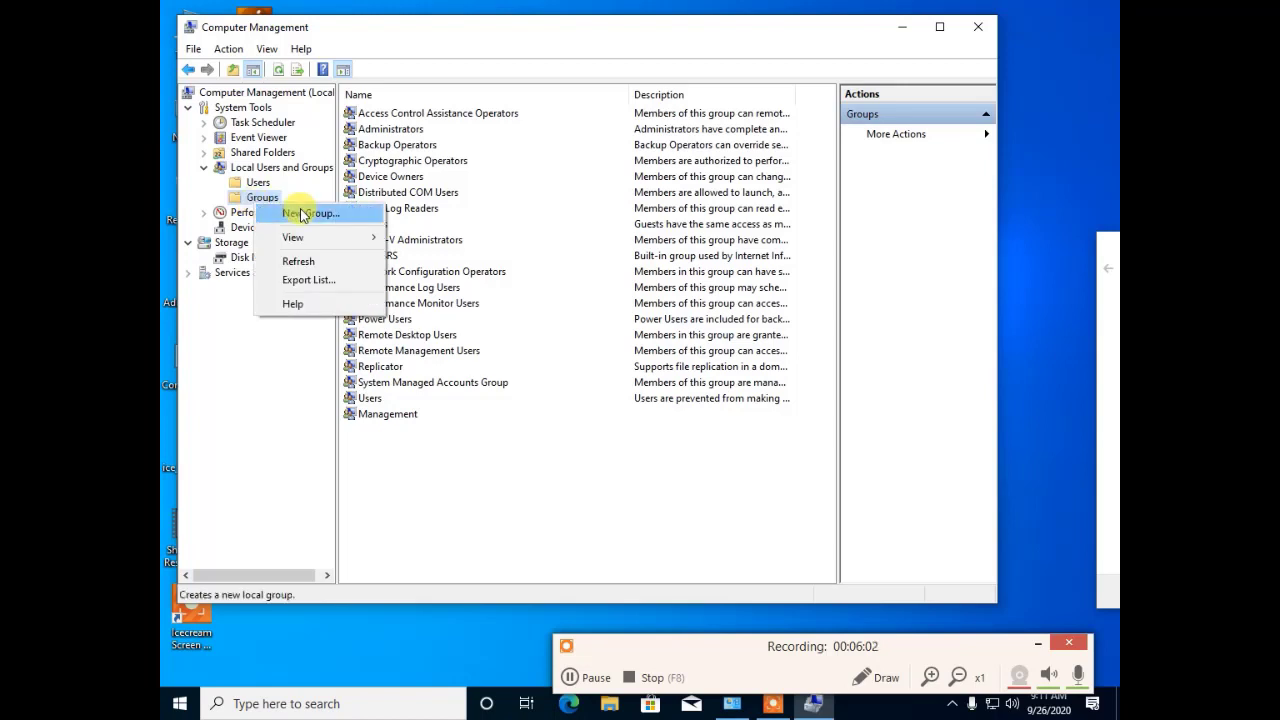
pyautogui.click(304, 214)
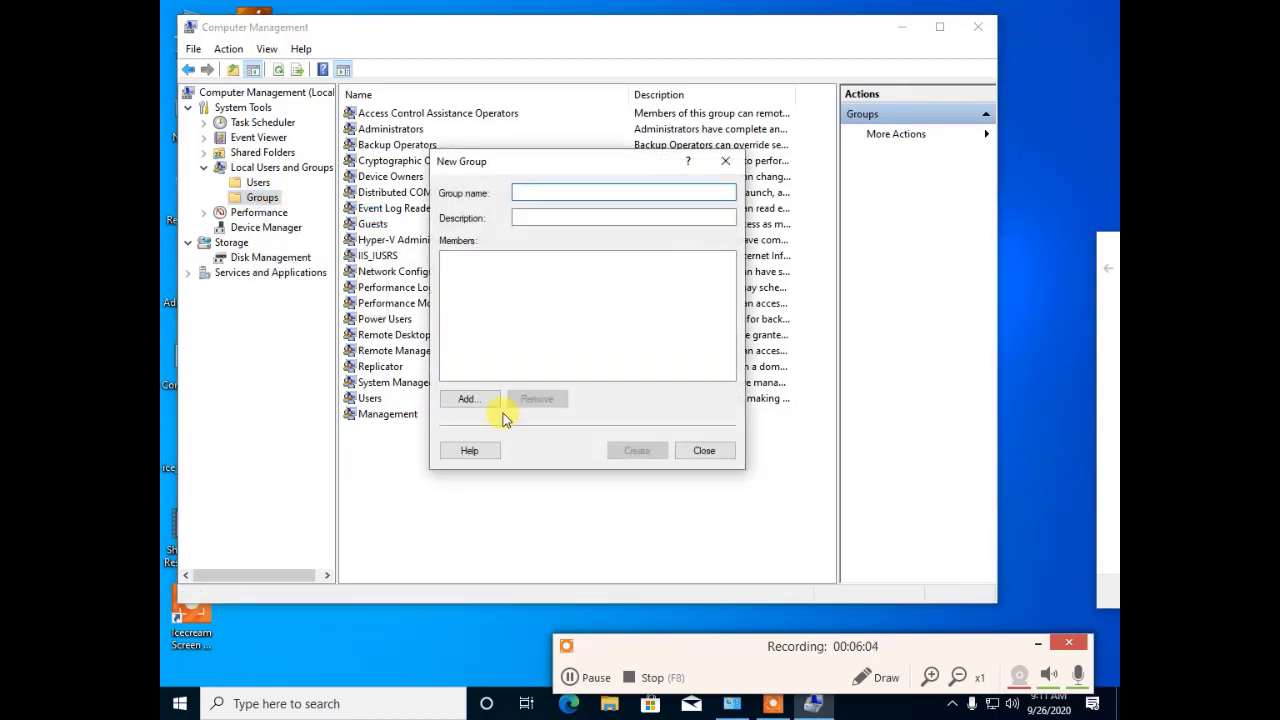
pyautogui.write('Accounts')
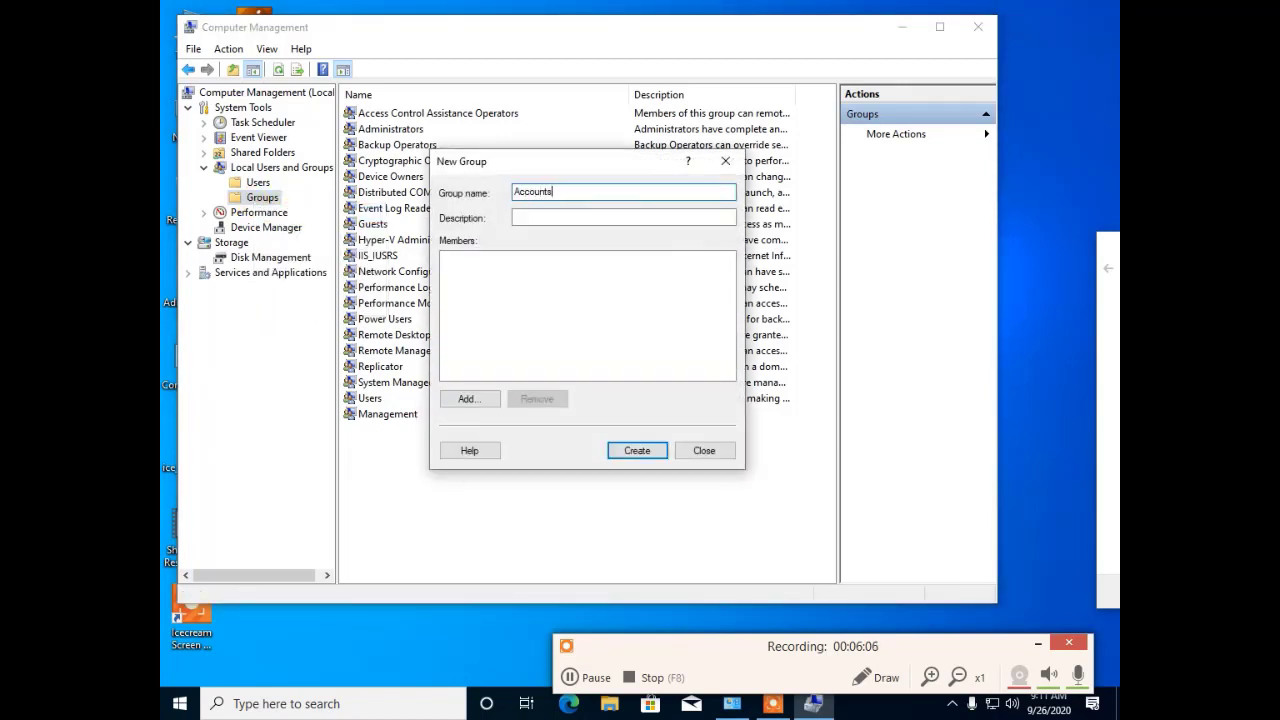
pyautogui.click(465, 400)
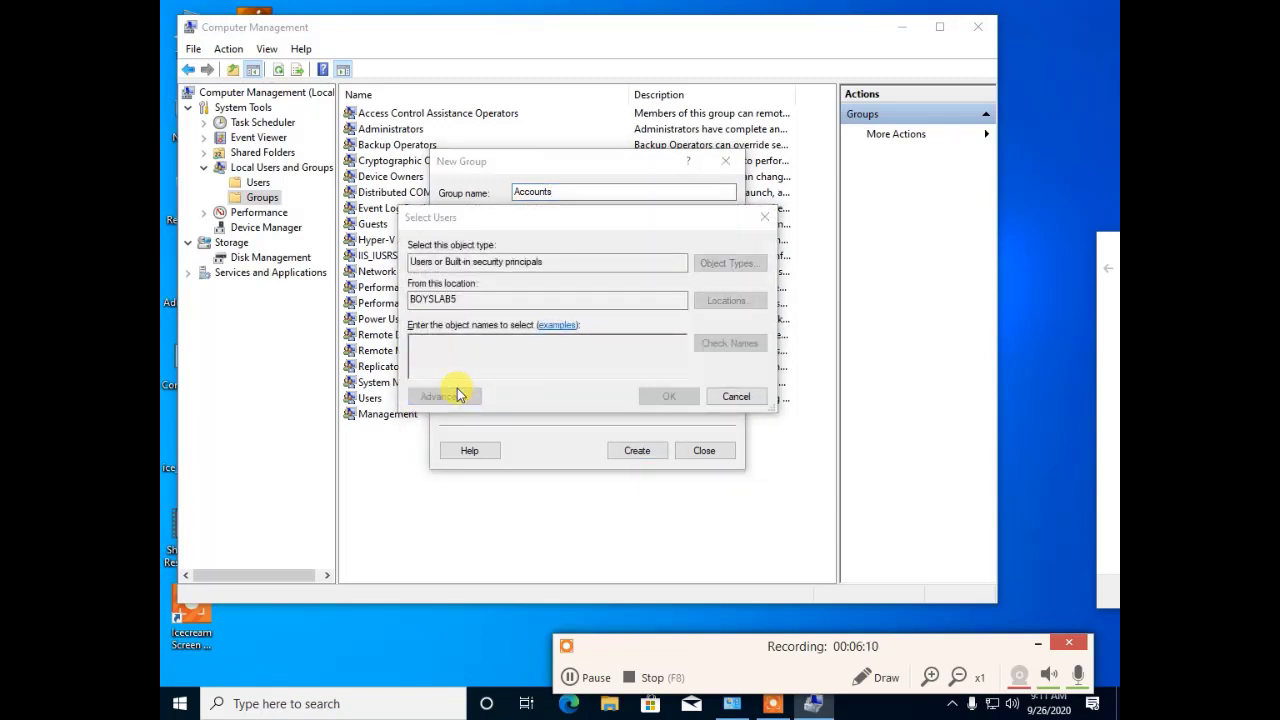
pyautogui.click(457, 396)
pyautogui.click(791, 368)
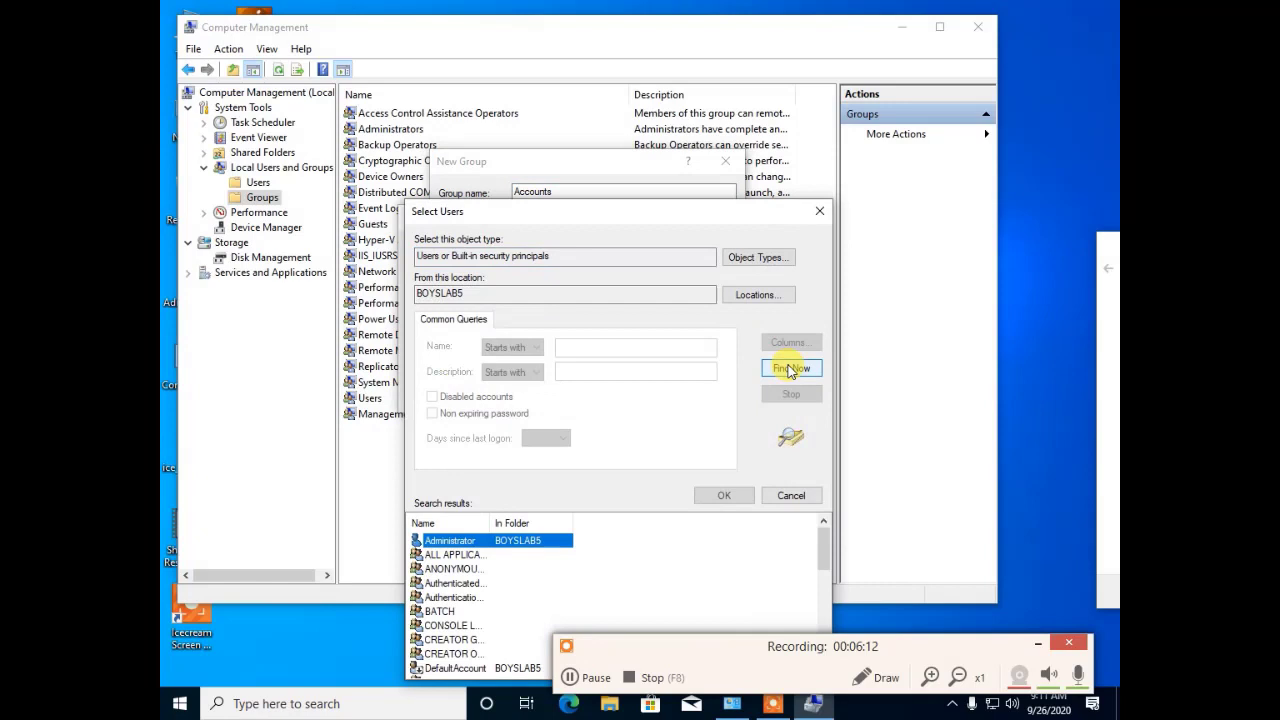
pyautogui.click(455, 554)
pyautogui.scroll(-5, 455, 600)
pyautogui.click(440, 639)
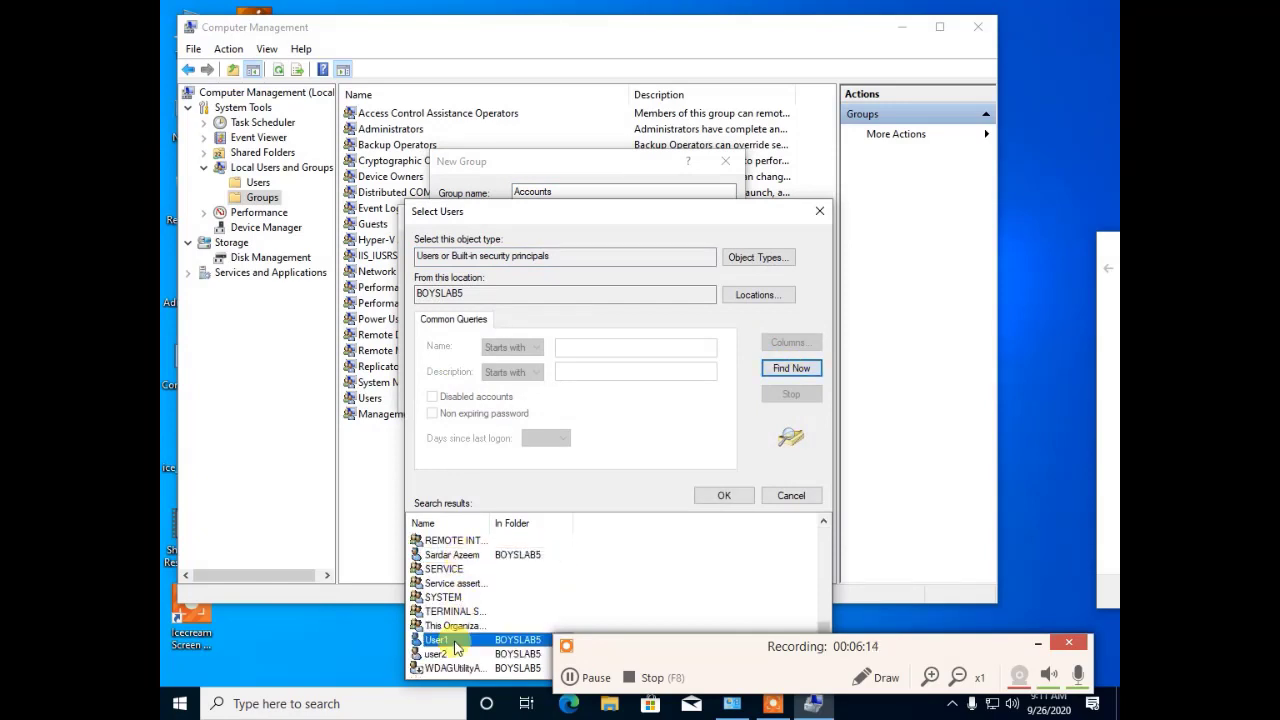
pyautogui.doubleClick(454, 641)
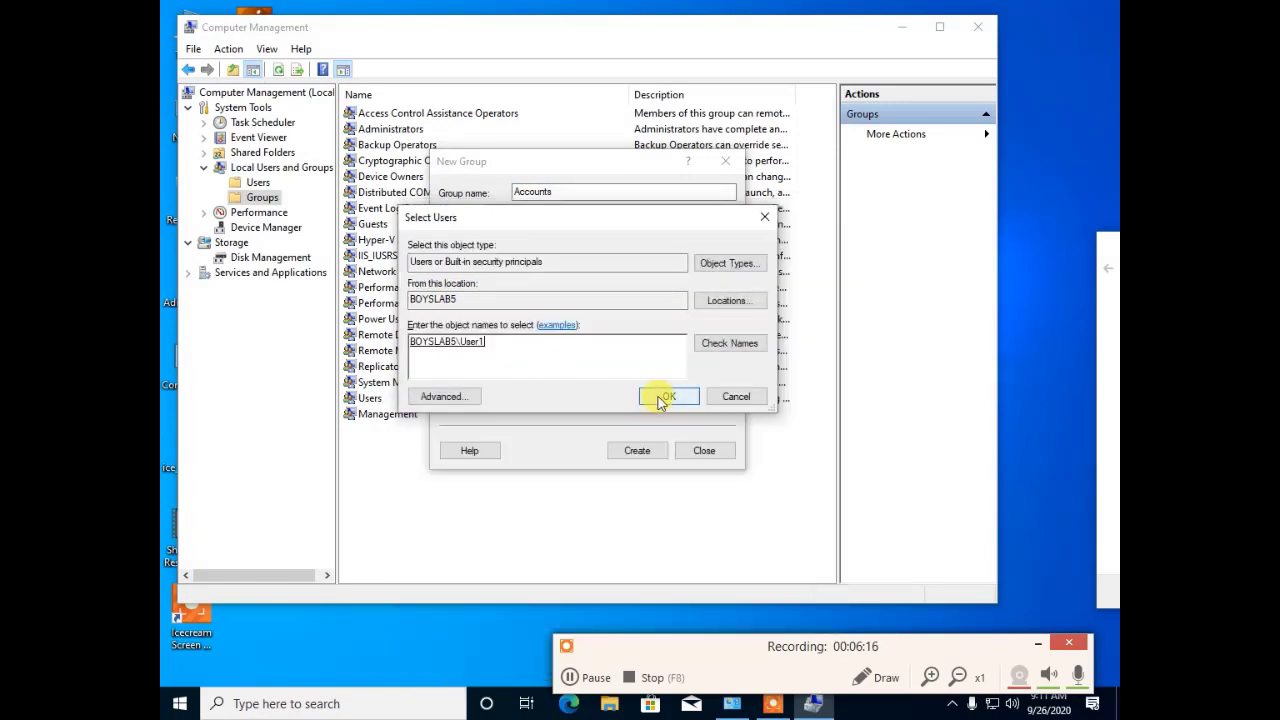
# Step: Add user2 as a second member, then create the Accounts group and close the form
pyautogui.click(457, 397)
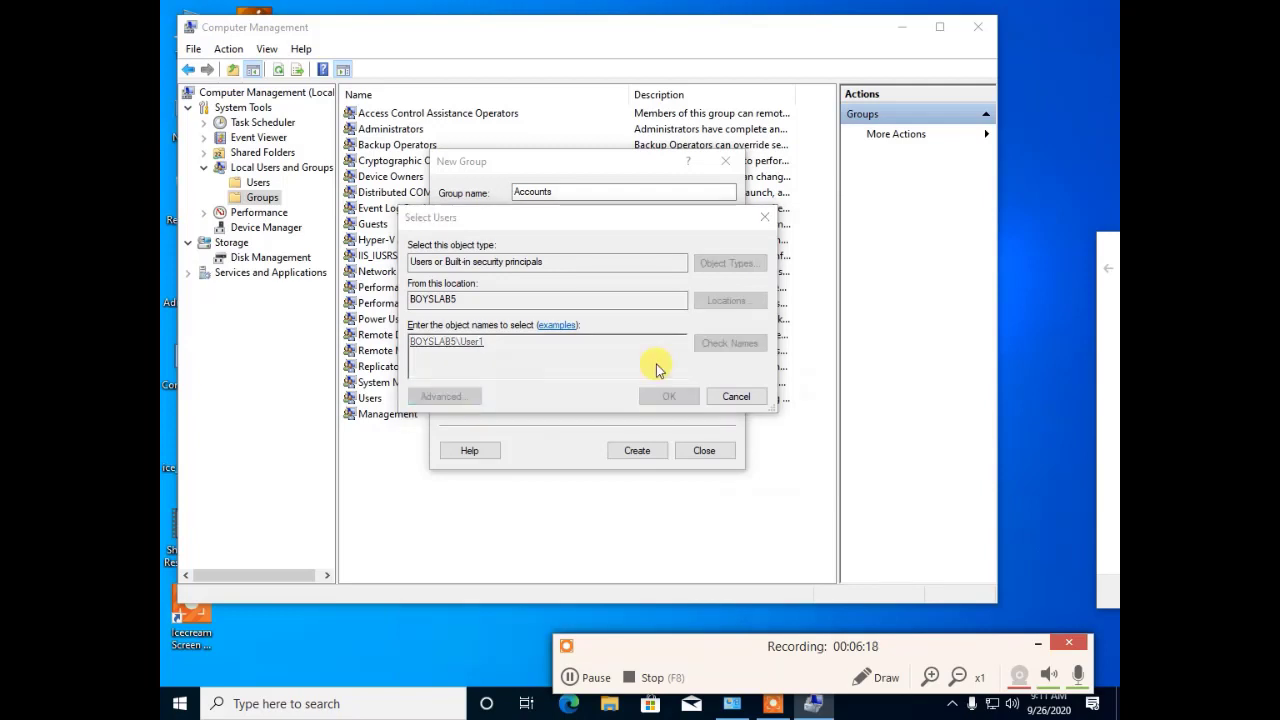
pyautogui.click(781, 378)
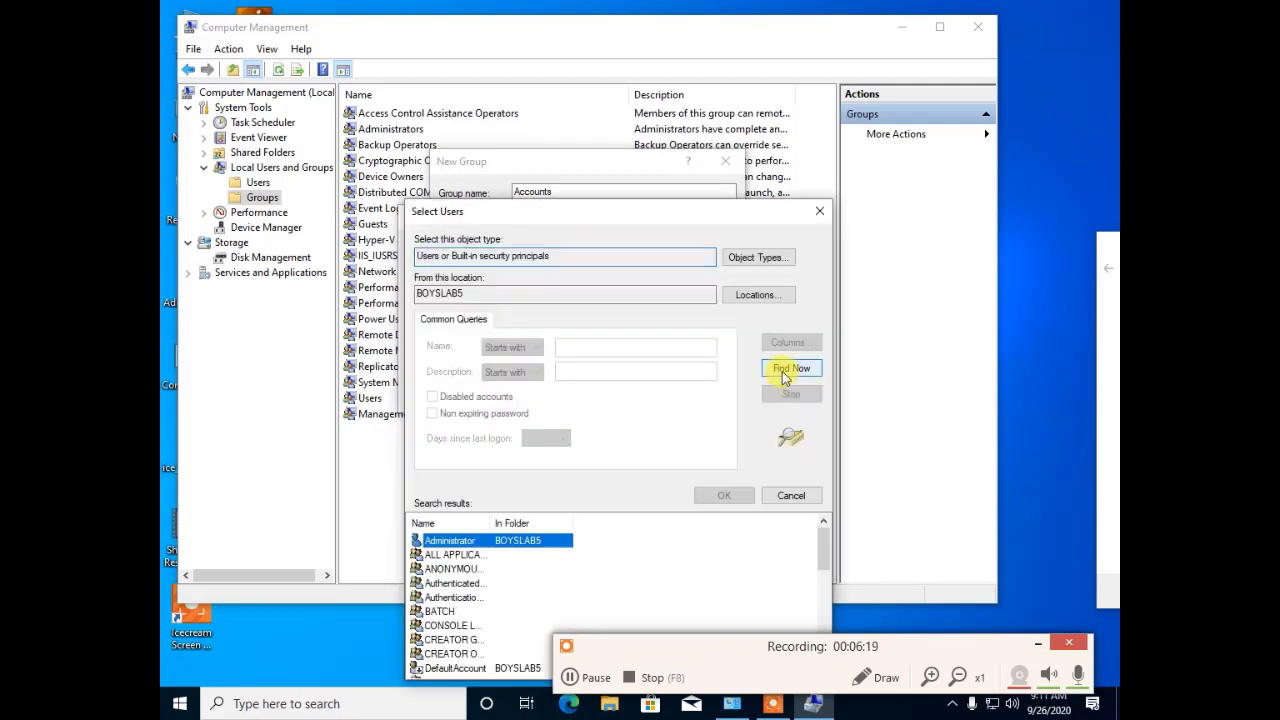
pyautogui.click(452, 598)
pyautogui.scroll(-8, 455, 605)
pyautogui.doubleClick(437, 650)
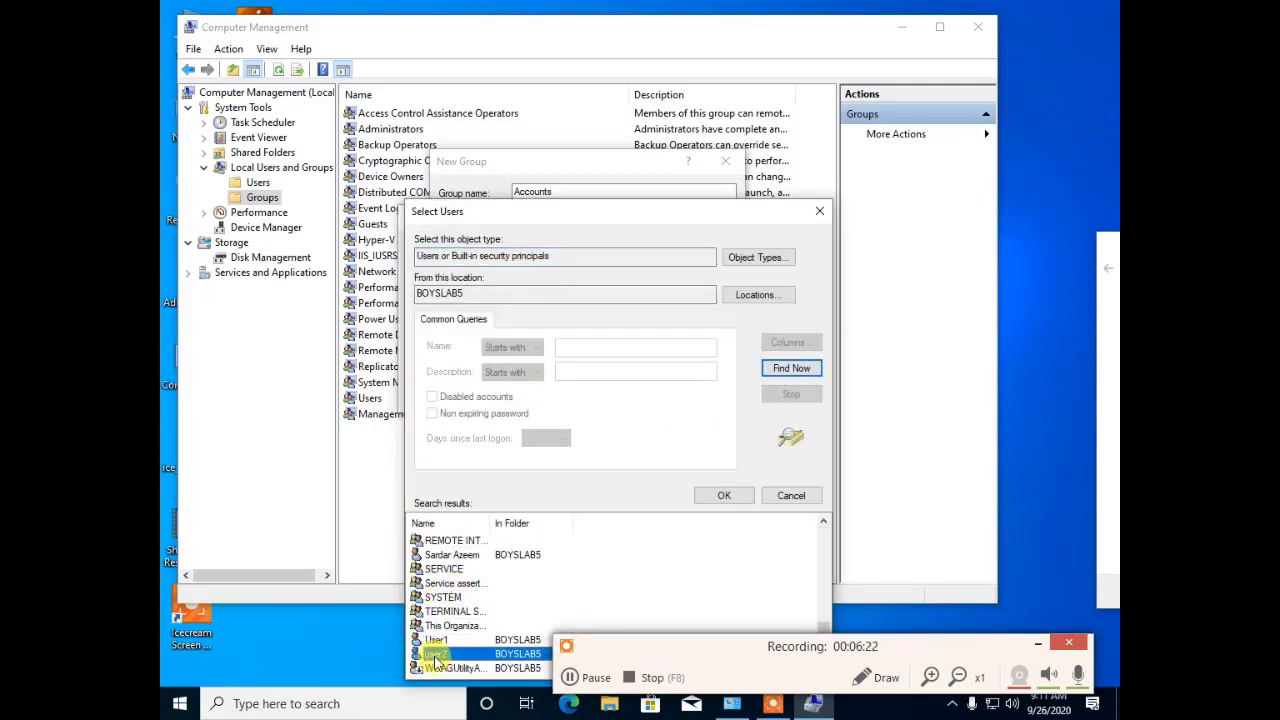
pyautogui.click(652, 400)
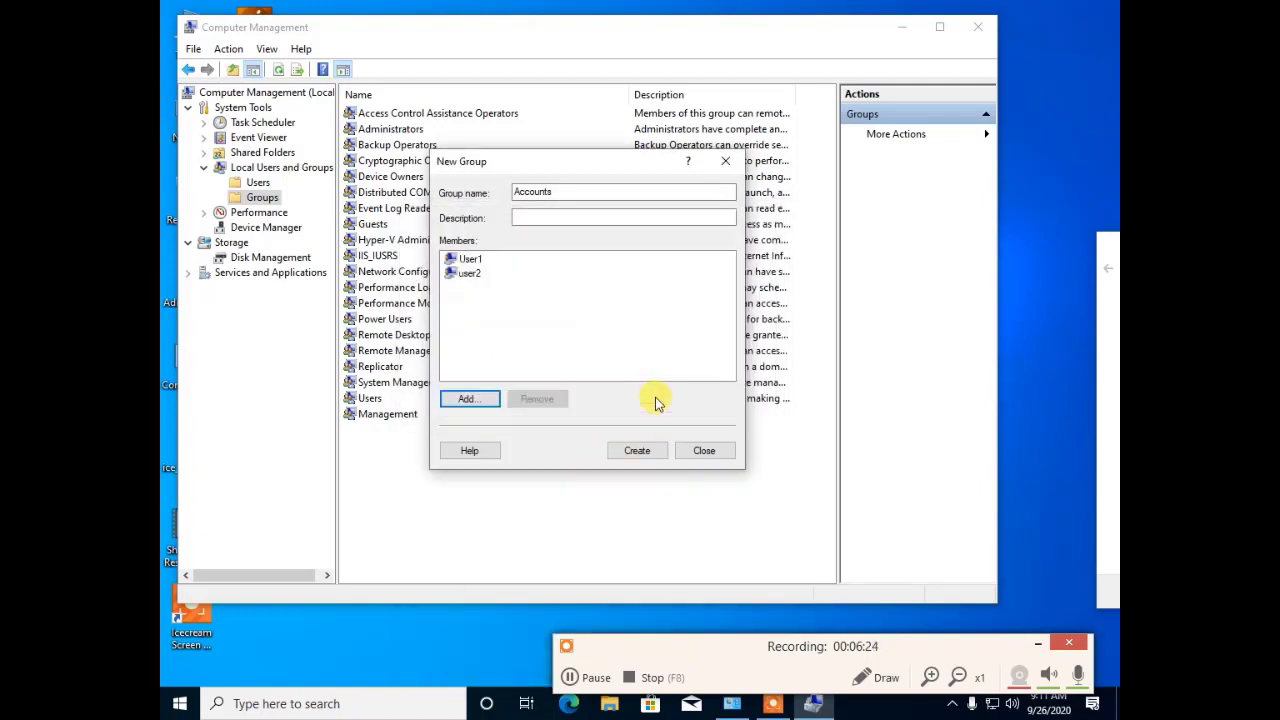
pyautogui.click(639, 451)
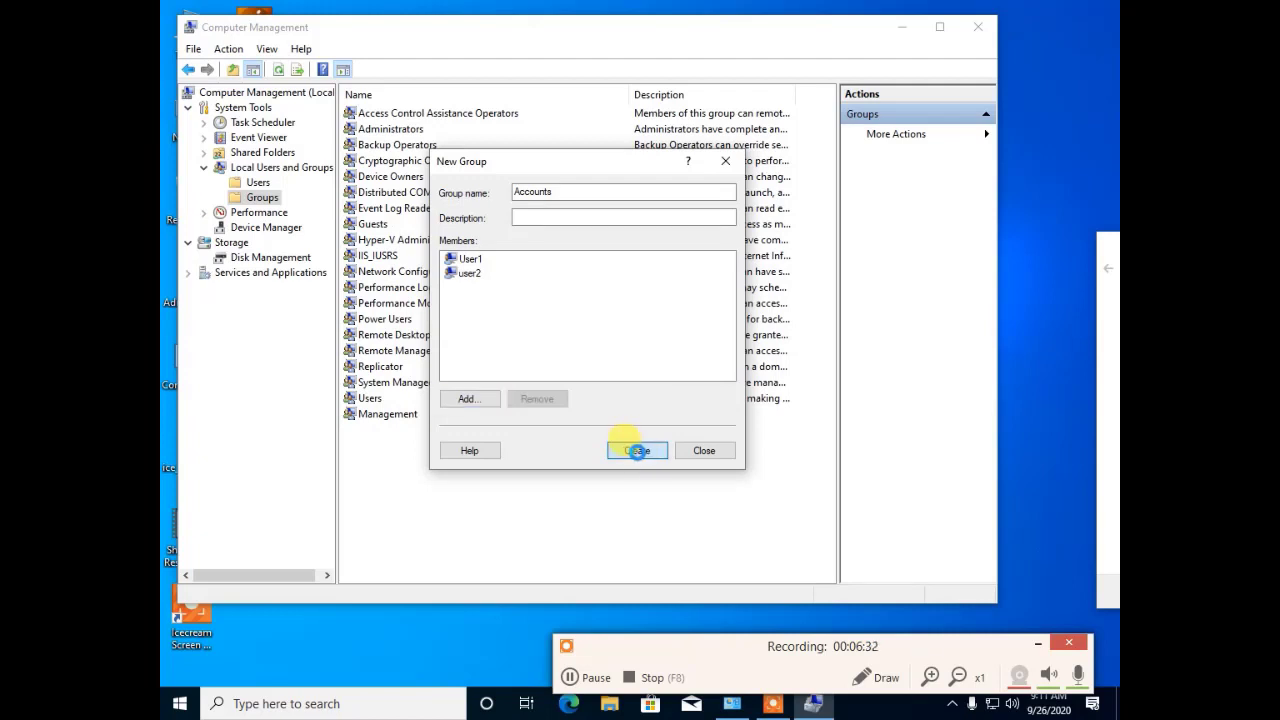
pyautogui.click(708, 451)
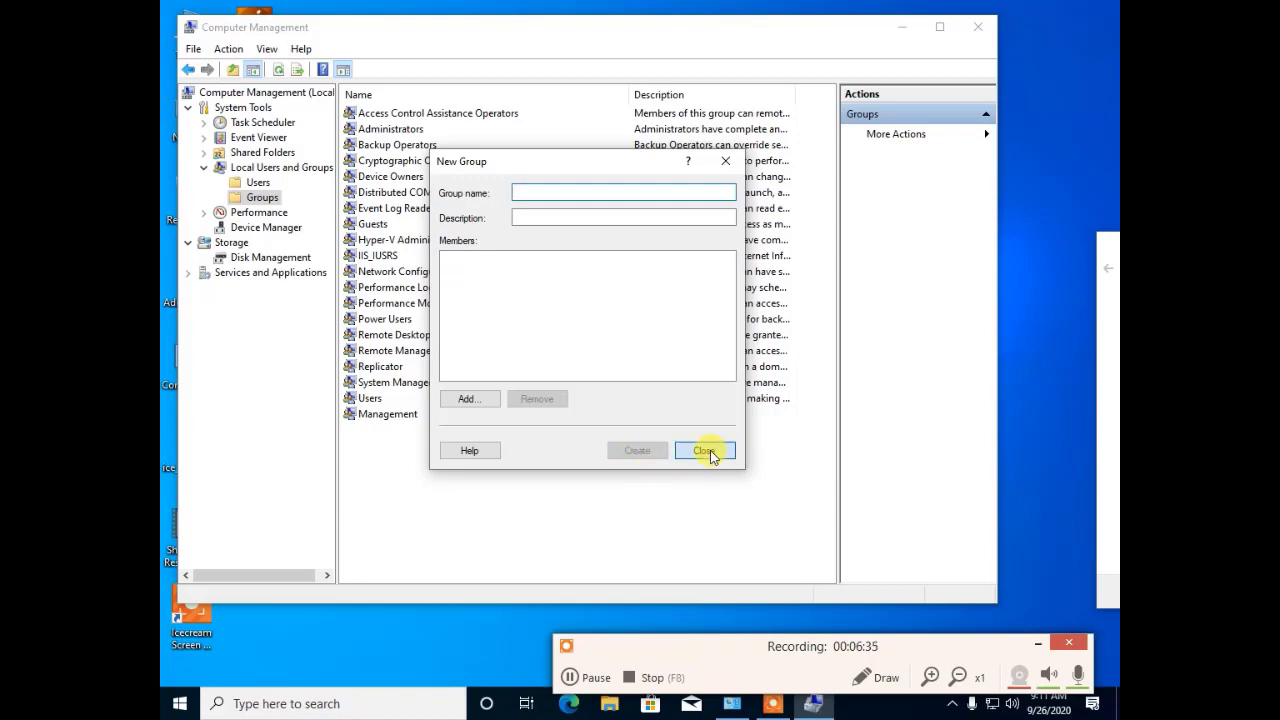
# Step: Look over the local Users list after a glance at Groups, then close Computer Management
pyautogui.click(252, 184)
pyautogui.click(255, 198)
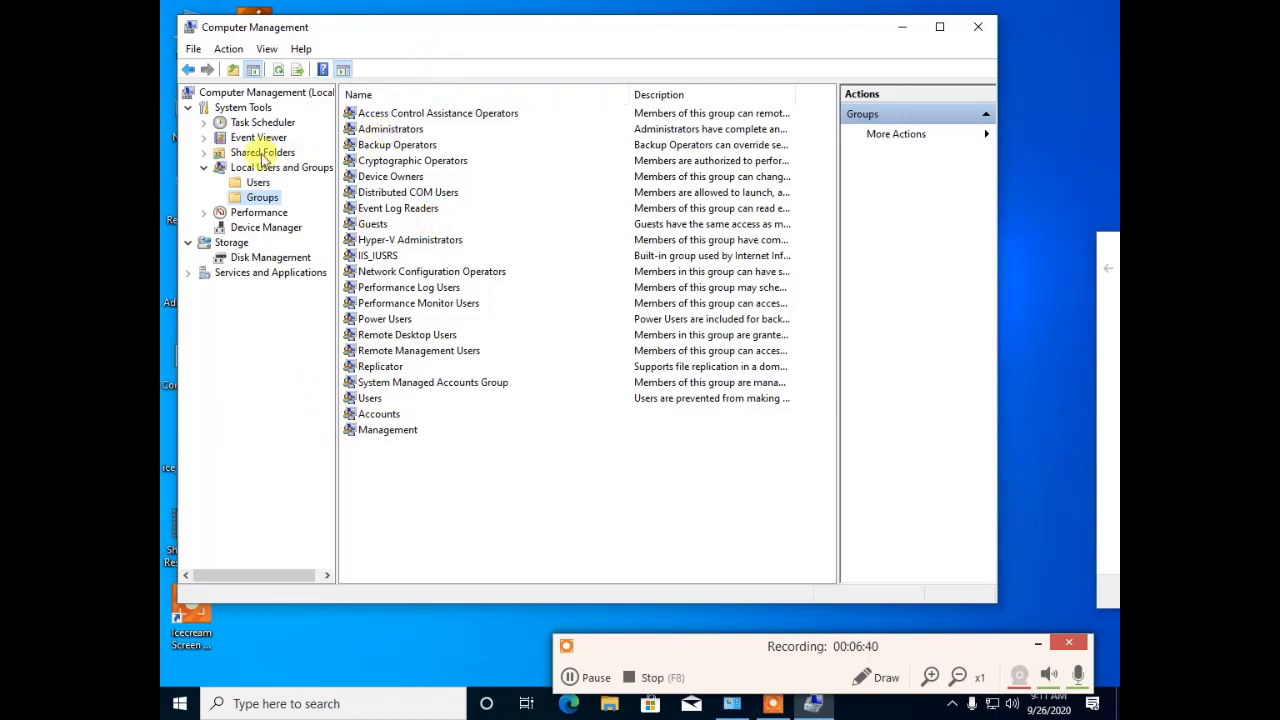
pyautogui.click(260, 184)
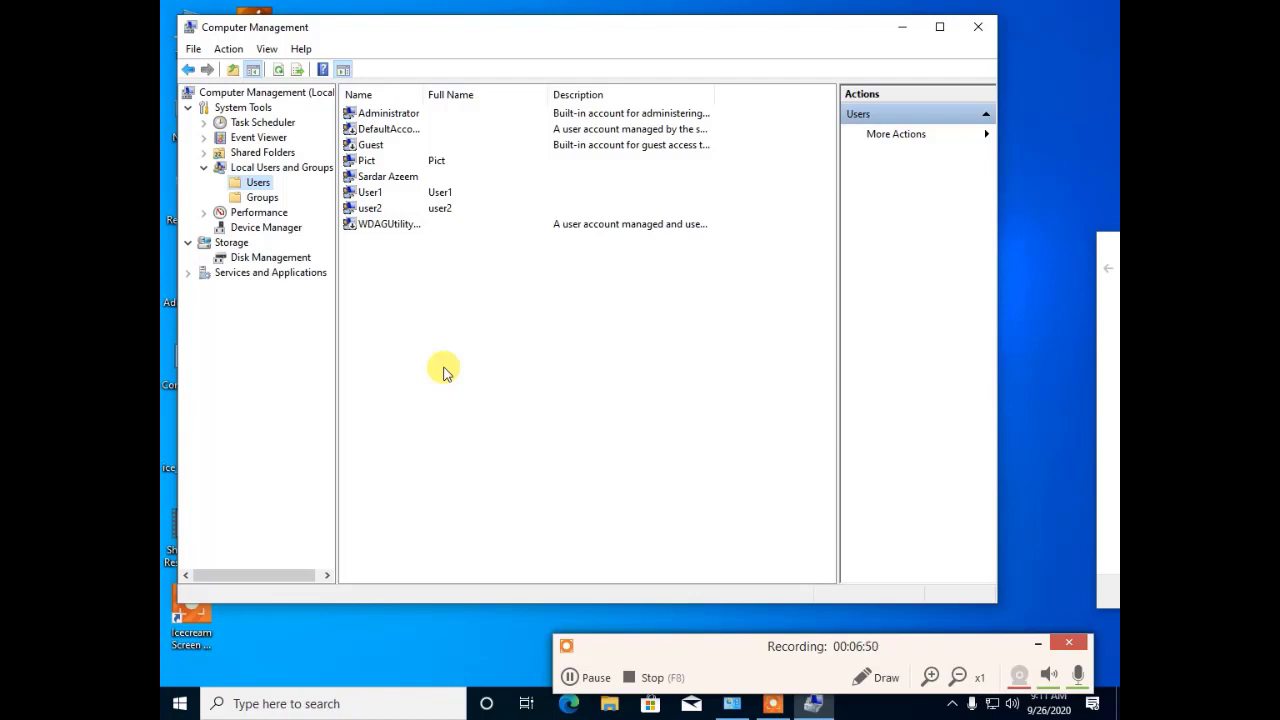
pyautogui.click(979, 28)
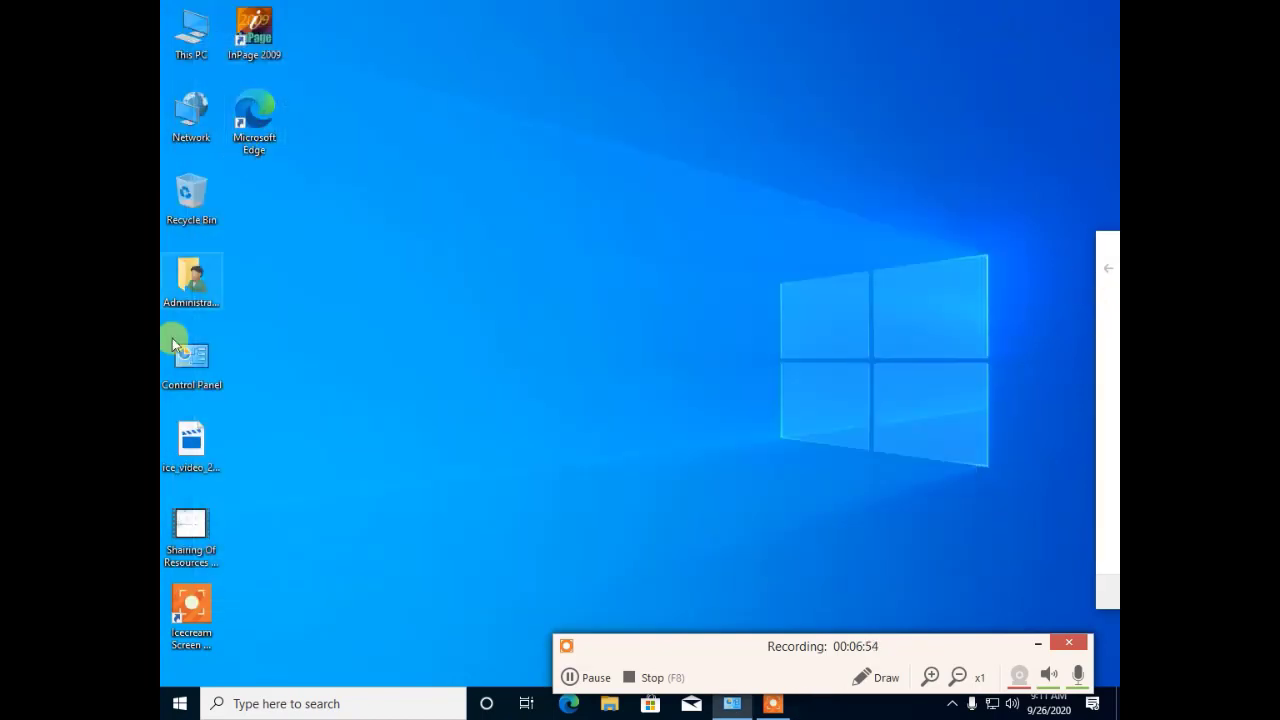
# Step: Launch Computer Management from This PC's Manage option, refreshing the desktop twice while it loads
pyautogui.rightClick(196, 37)
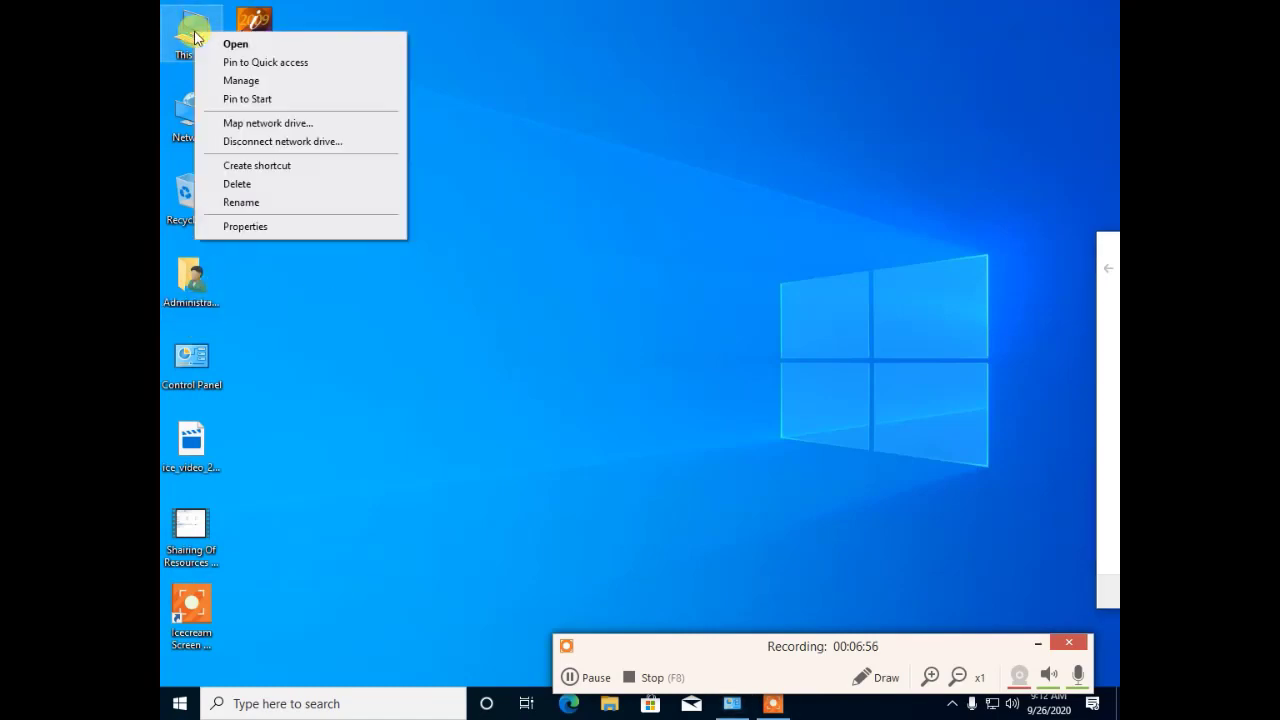
pyautogui.click(243, 80)
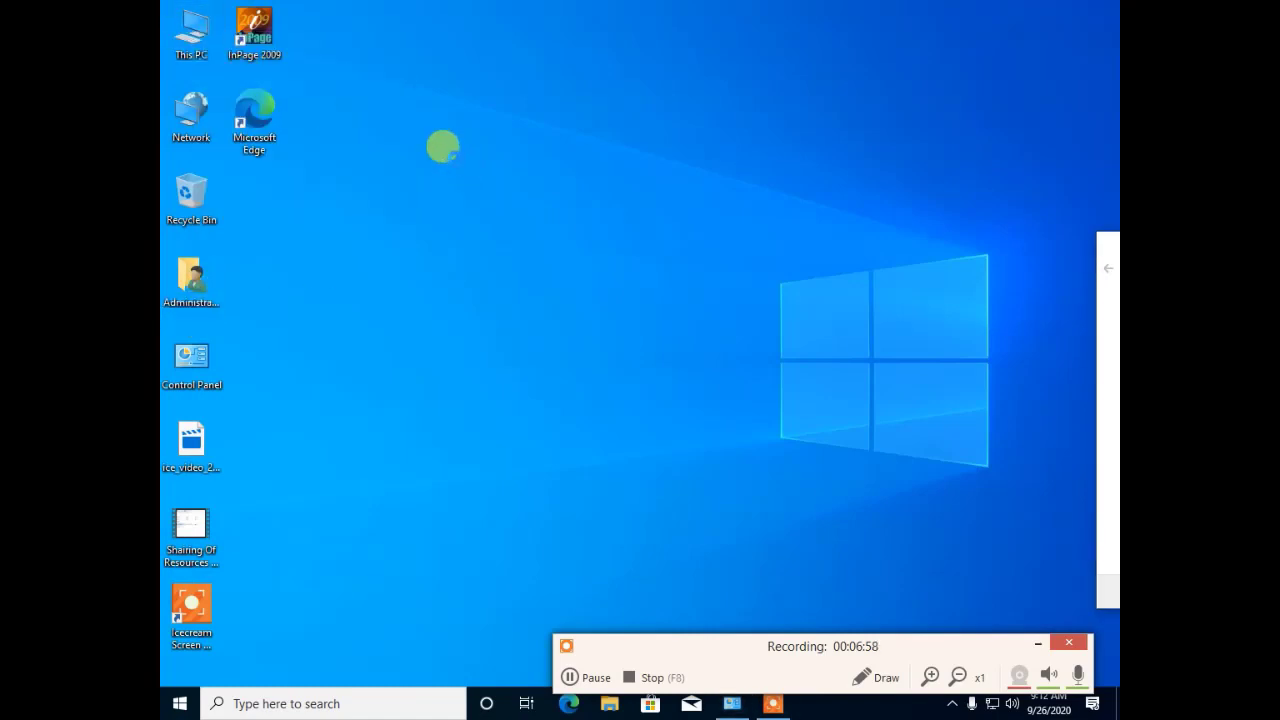
pyautogui.rightClick(458, 163)
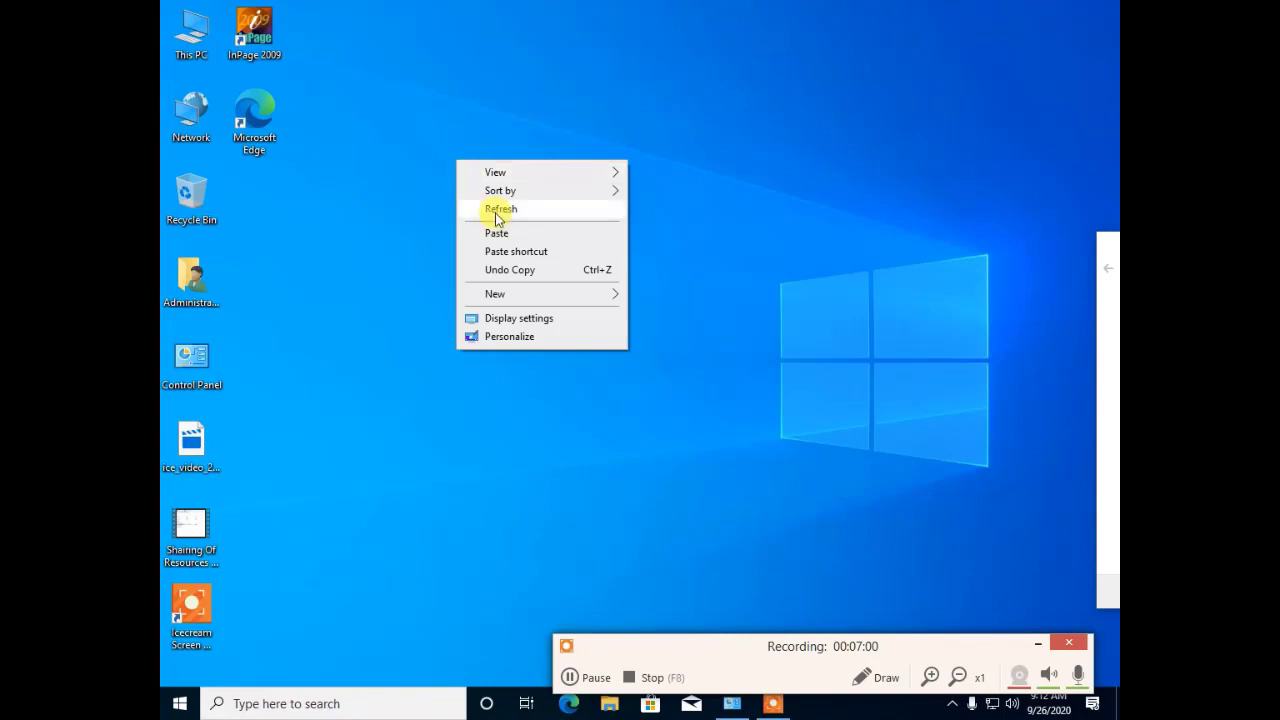
pyautogui.click(490, 207)
pyautogui.rightClick(472, 188)
pyautogui.click(516, 237)
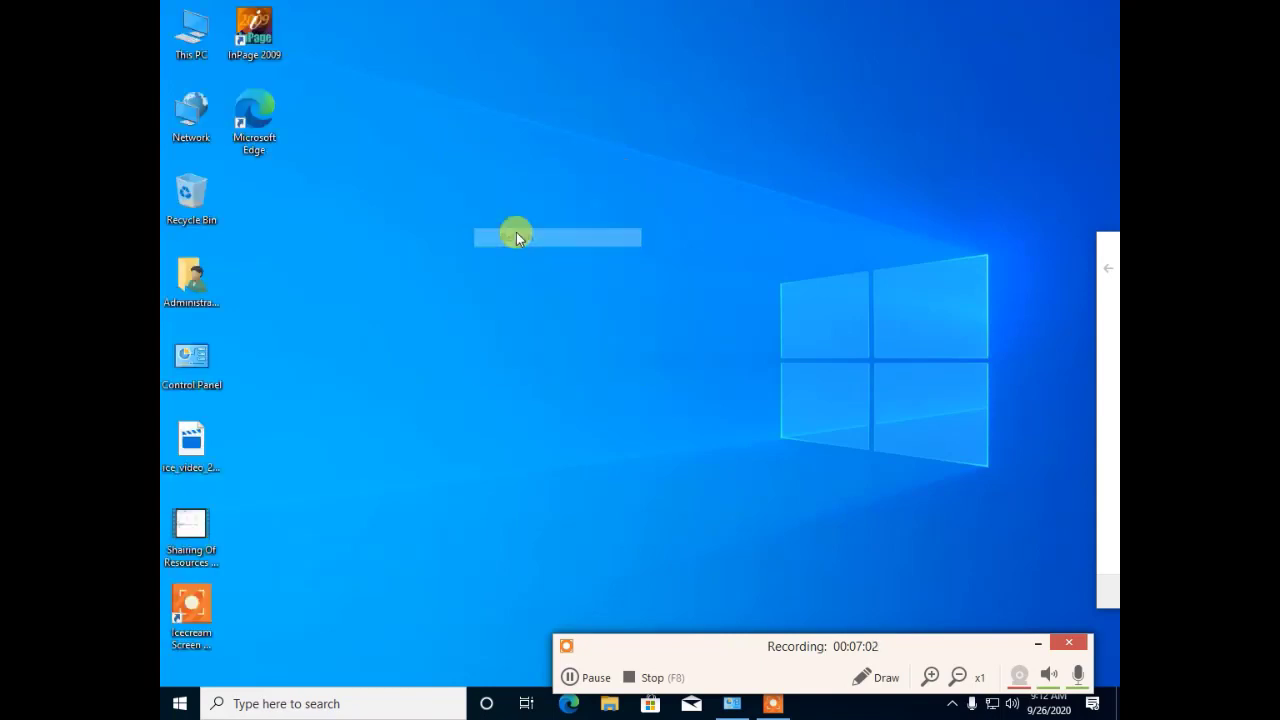
pyautogui.click(583, 678)
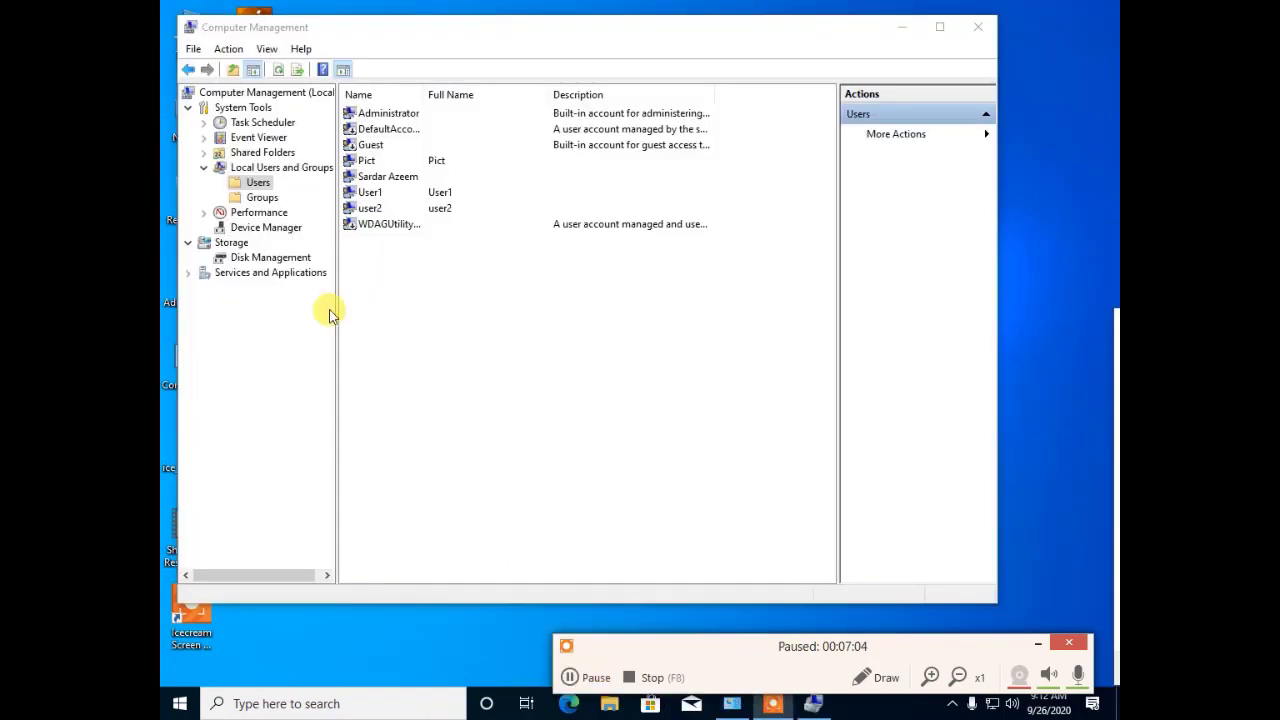
# Step: Rename the user2 account to 'Pict accounts 1' in the Users list
pyautogui.click(268, 168)
pyautogui.click(256, 184)
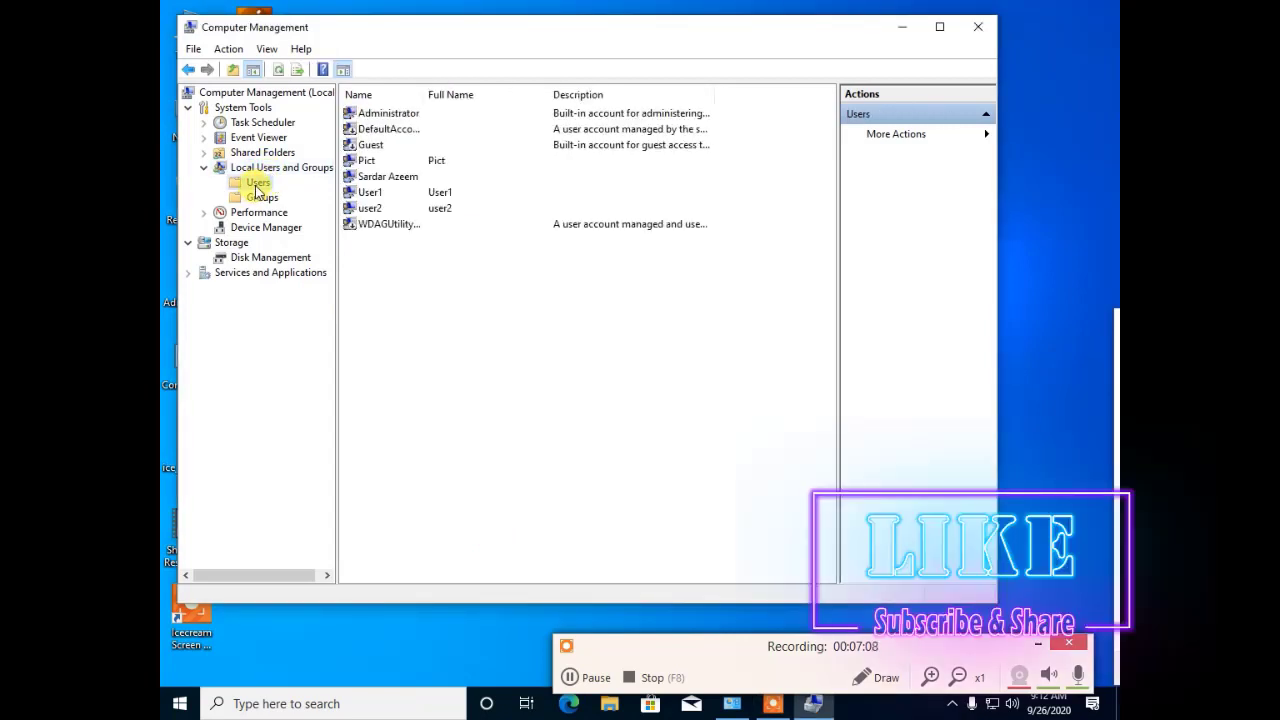
pyautogui.click(366, 208)
pyautogui.rightClick(365, 209)
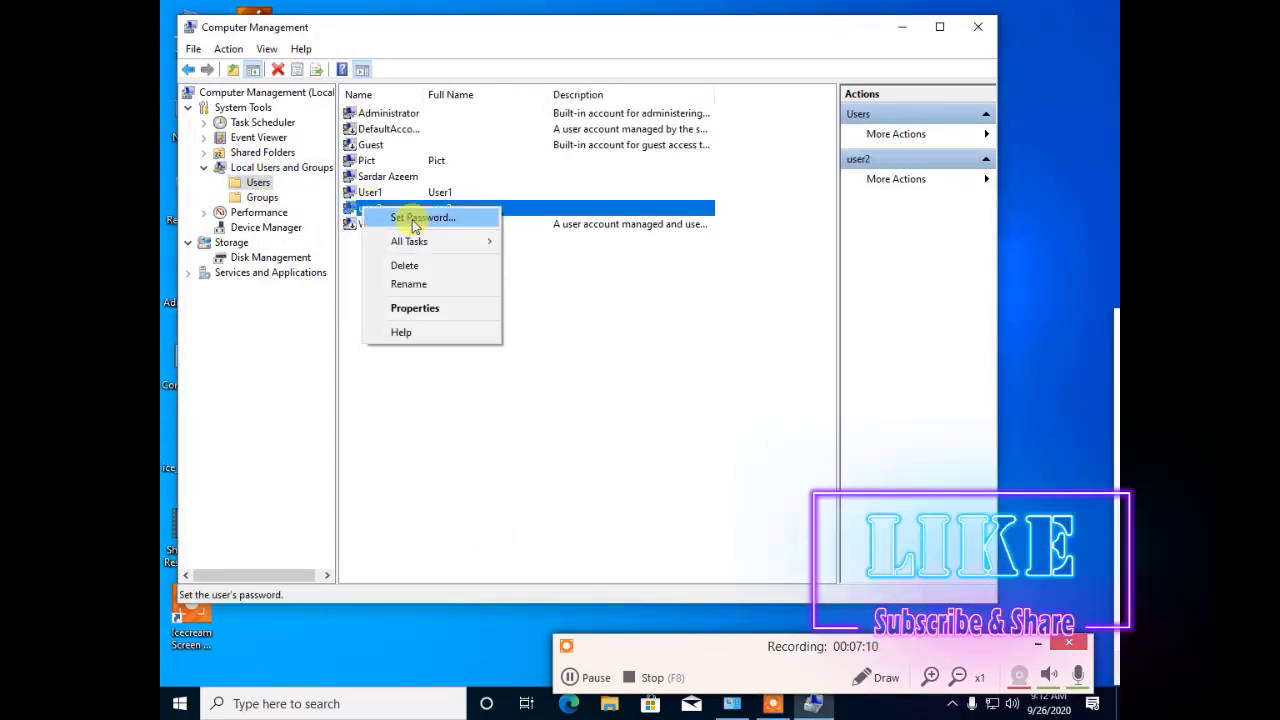
pyautogui.click(441, 286)
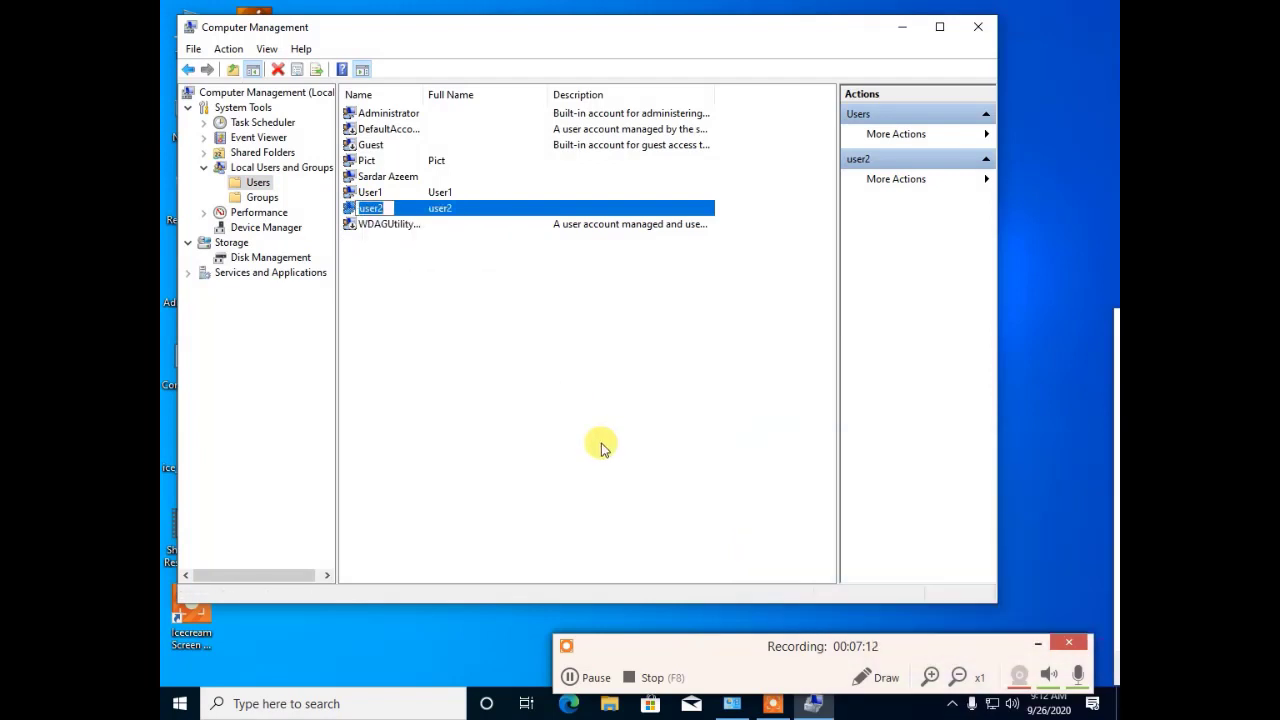
pyautogui.write('Pict acc')
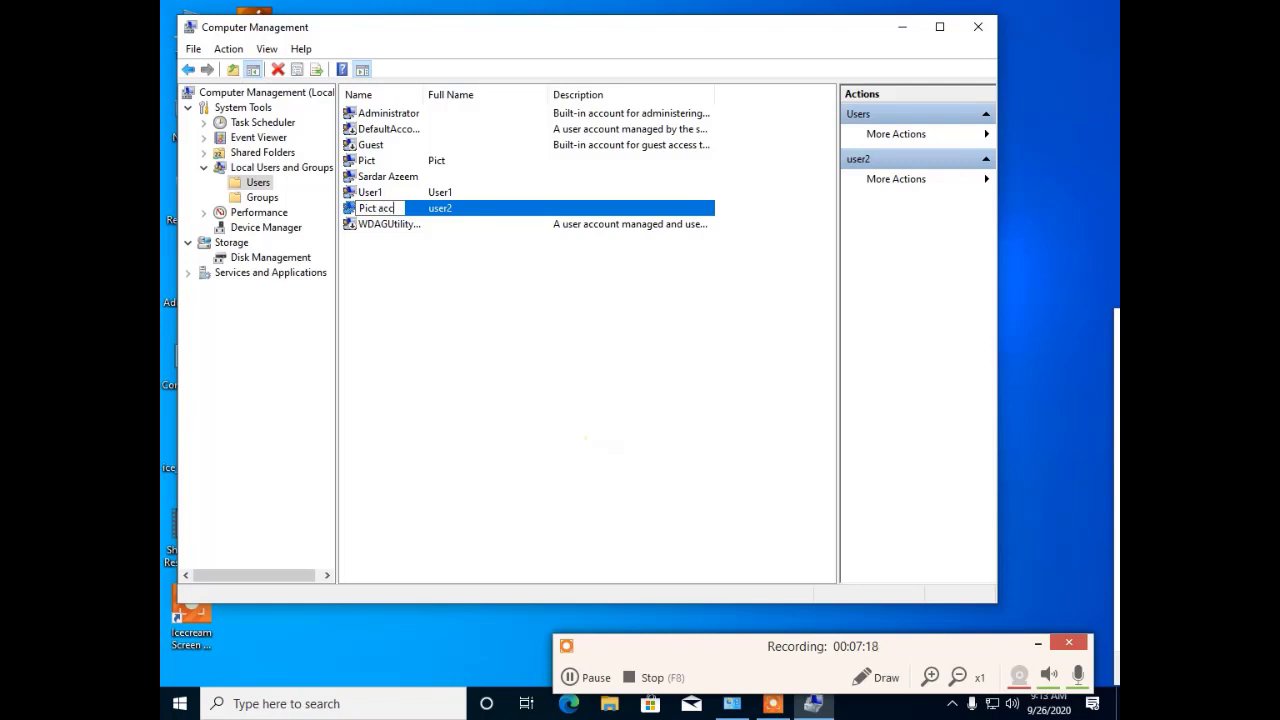
pyautogui.write('oun')
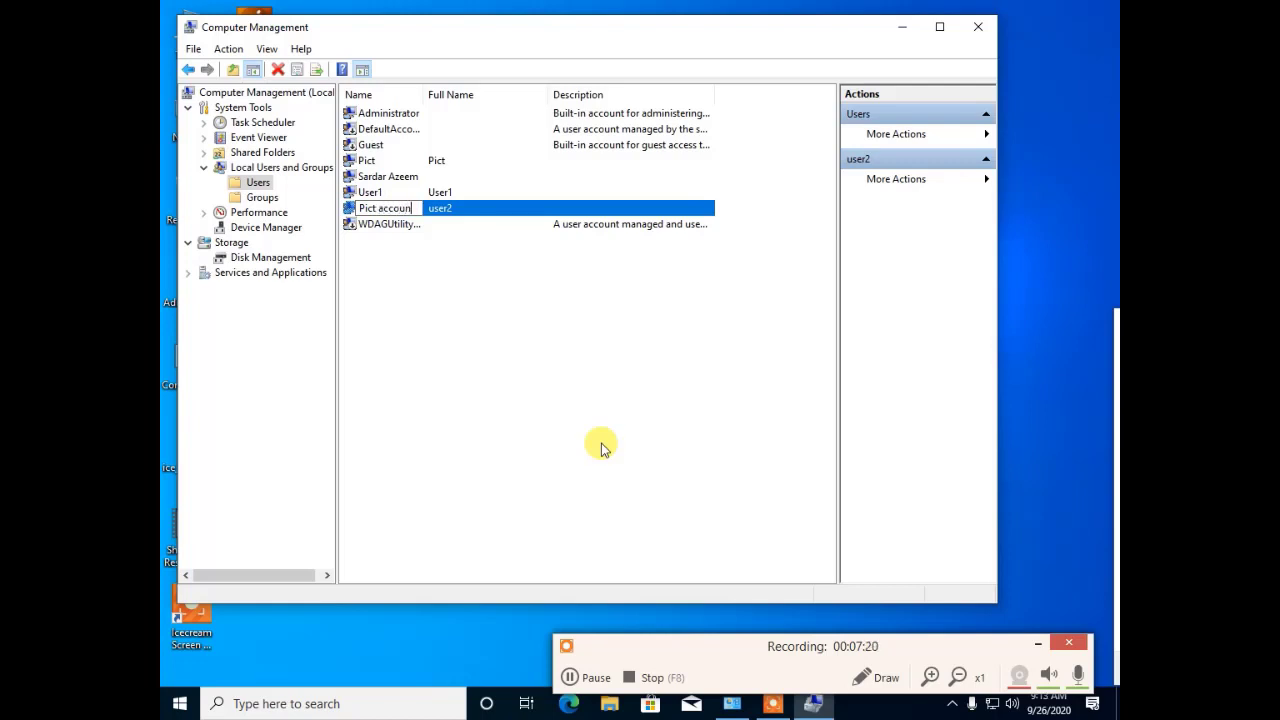
pyautogui.write('ts 1')
pyautogui.press('Return')
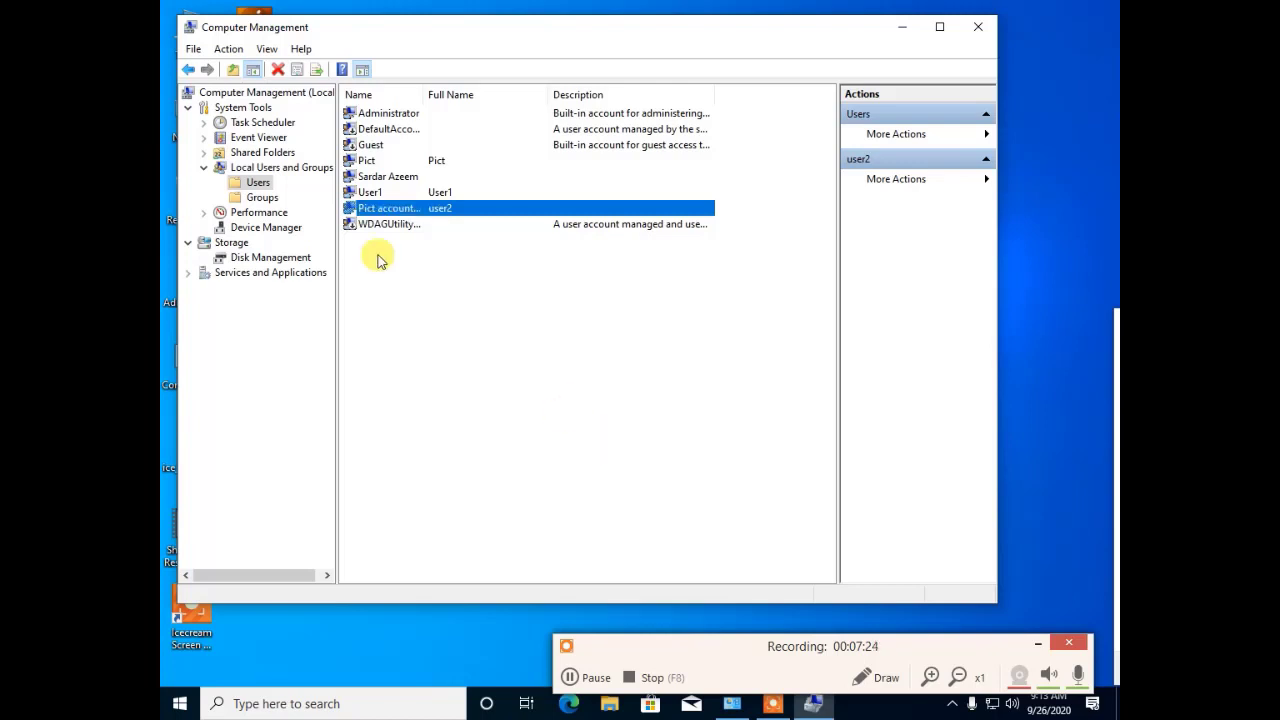
# Step: Widen the Name column and reselect the Pict accounts 1 account
pyautogui.moveTo(420, 94); pyautogui.dragTo(500, 96)
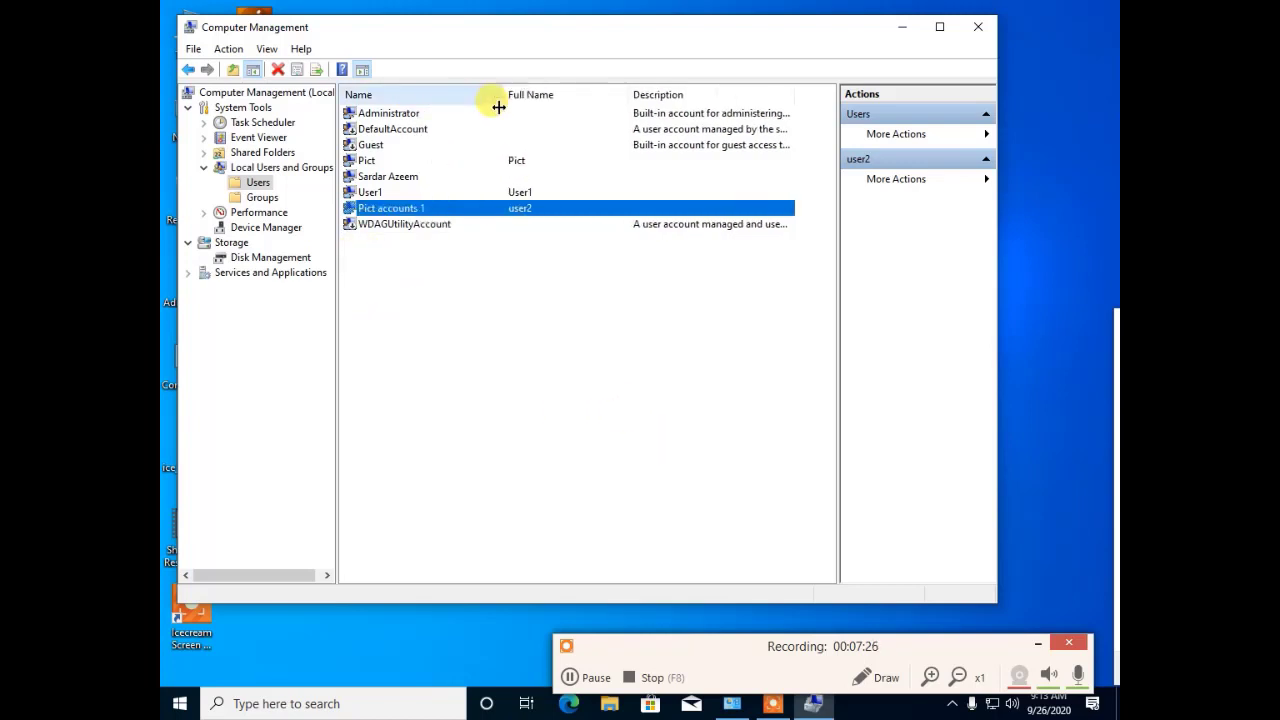
pyautogui.click(443, 351)
pyautogui.click(367, 211)
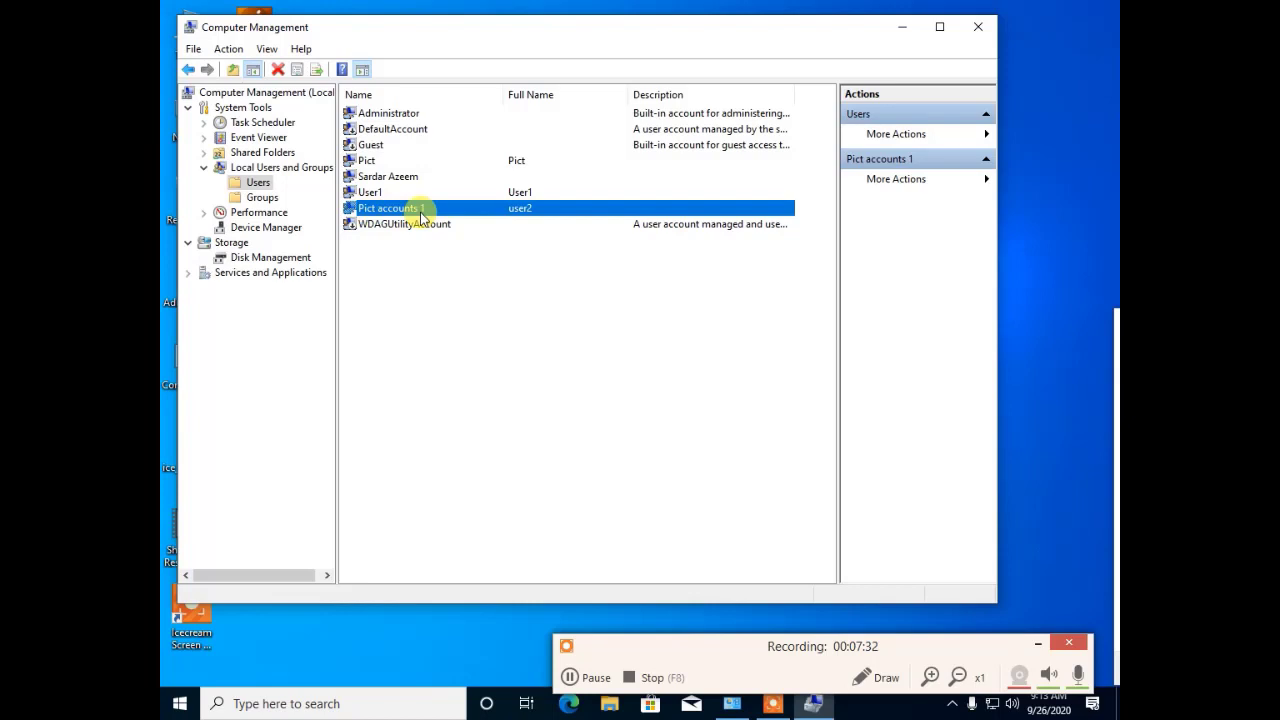
pyautogui.click(408, 378)
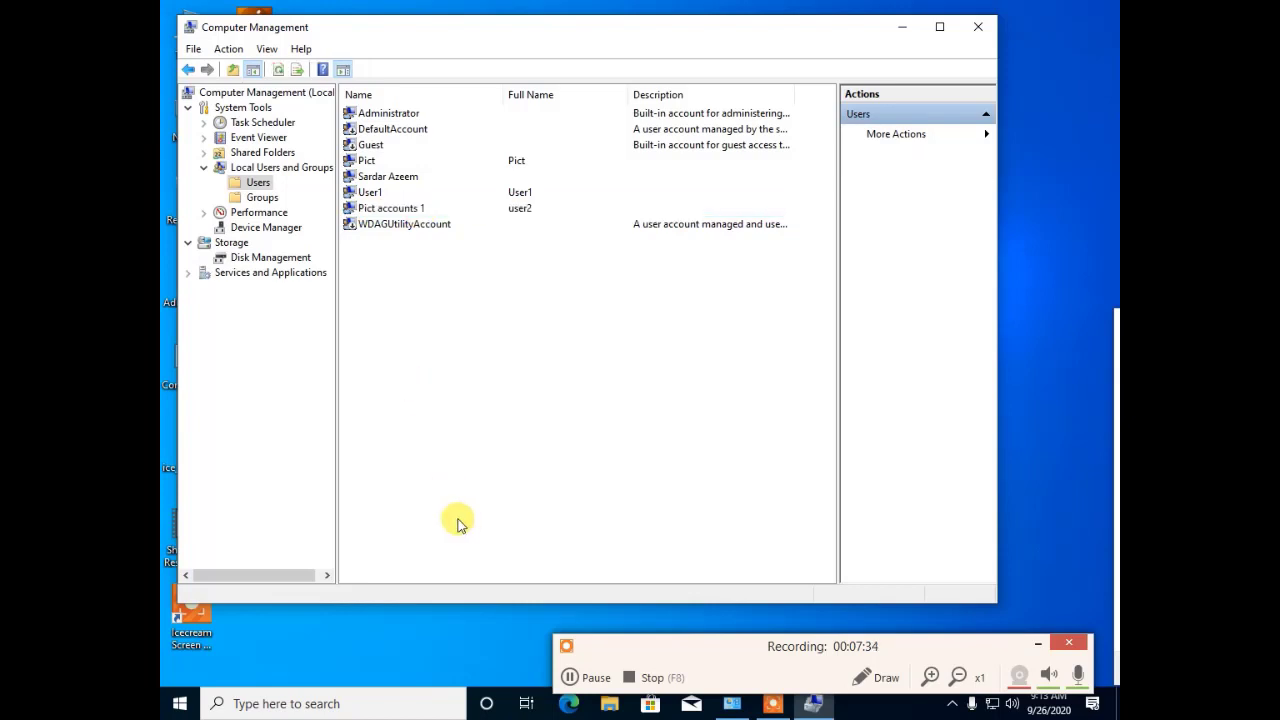
pyautogui.click(230, 169)
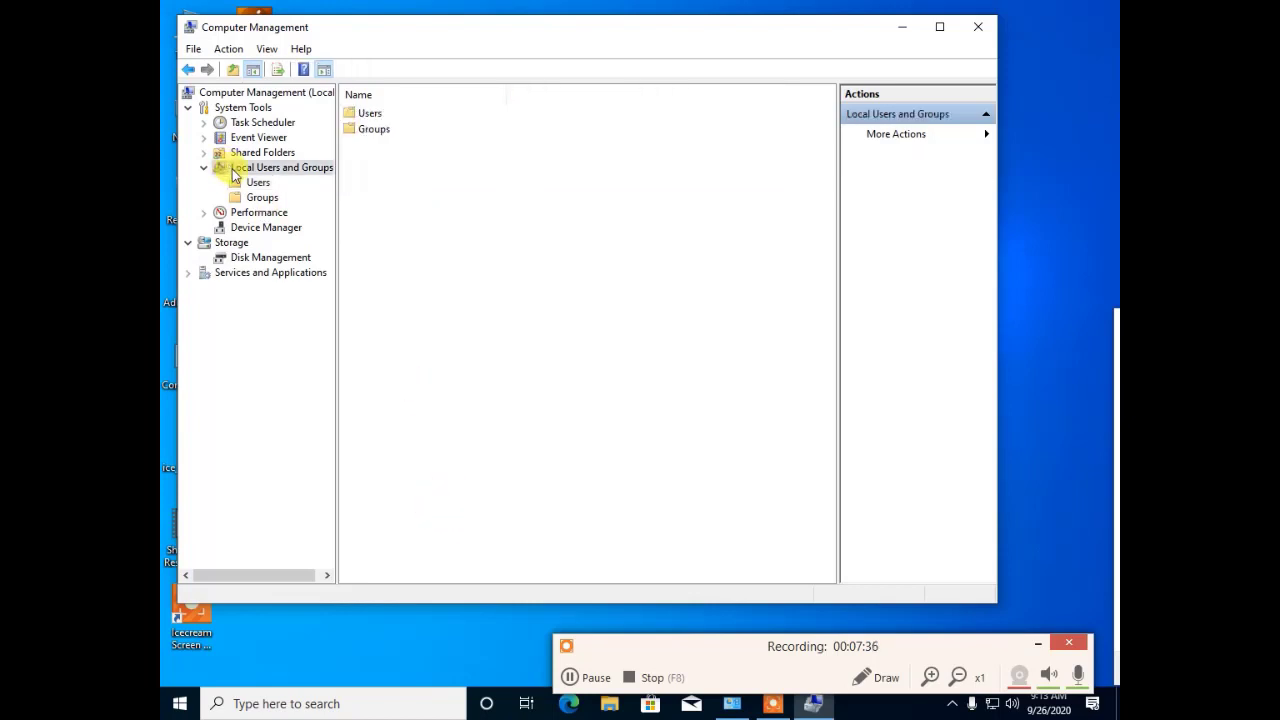
pyautogui.click(245, 182)
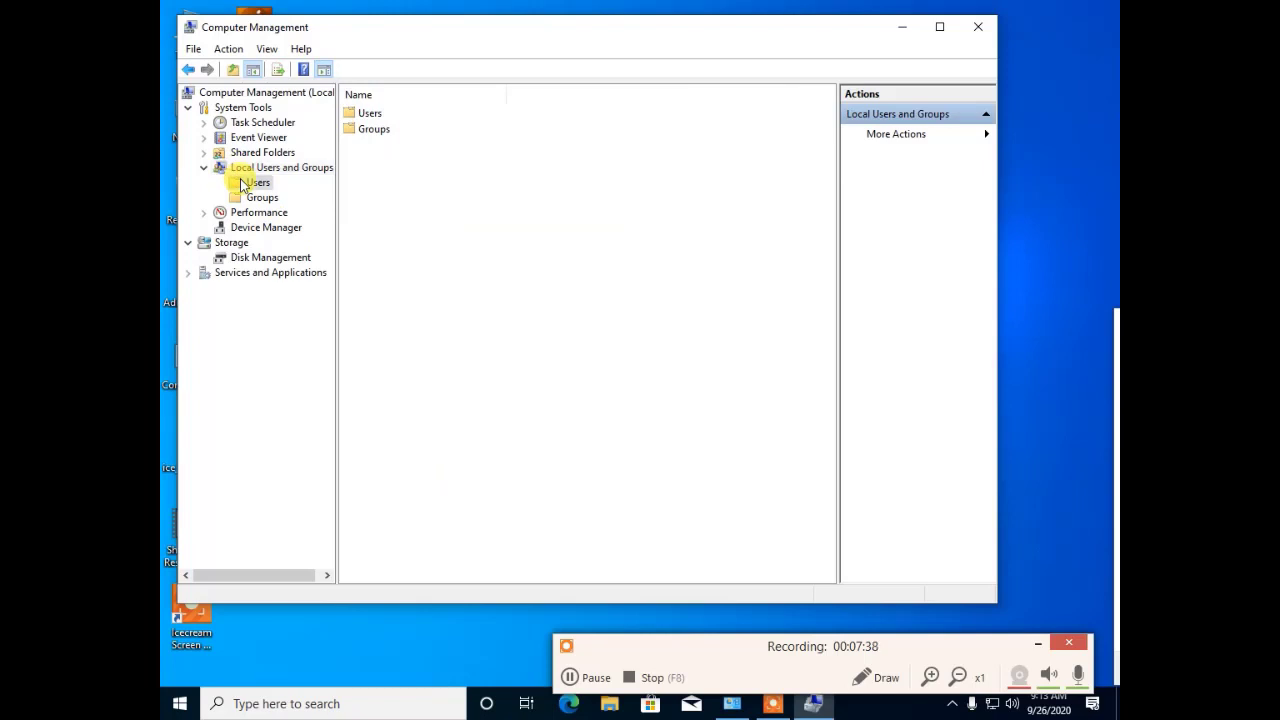
pyautogui.click(360, 209)
# Step: Delete the Pict accounts 1 account and confirm with Yes
pyautogui.rightClick(360, 213)
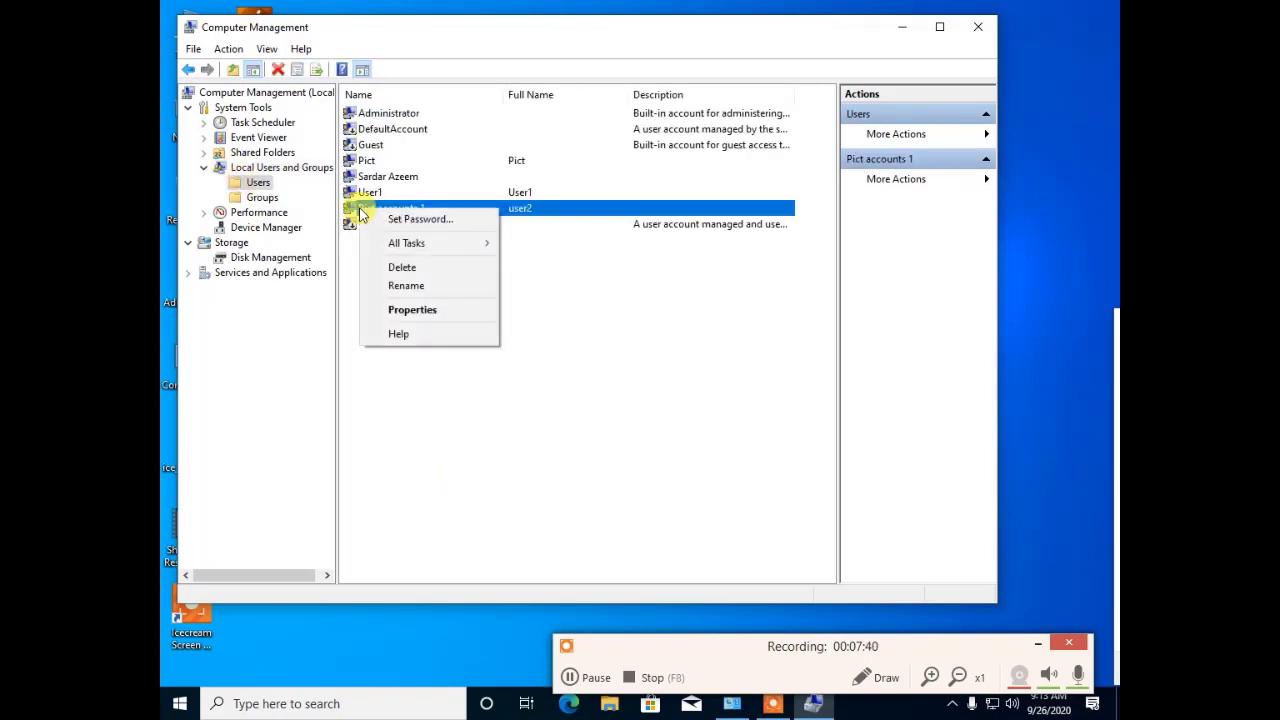
pyautogui.click(387, 272)
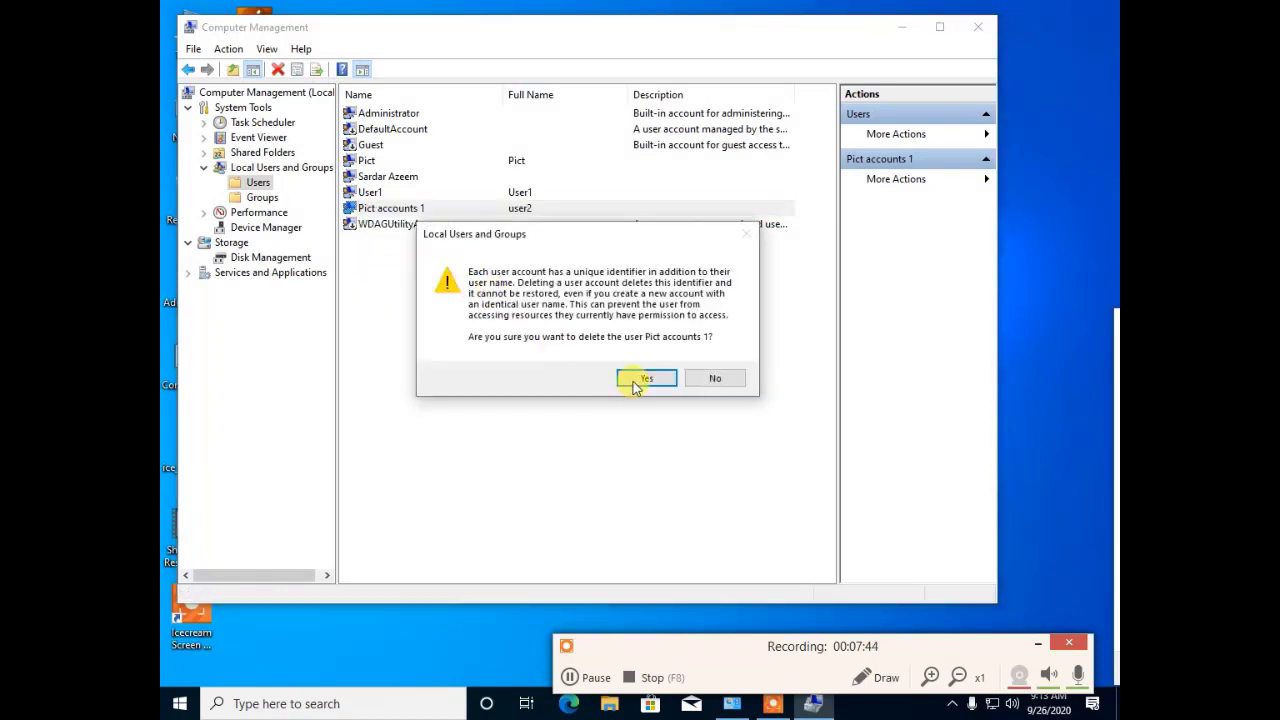
pyautogui.click(640, 379)
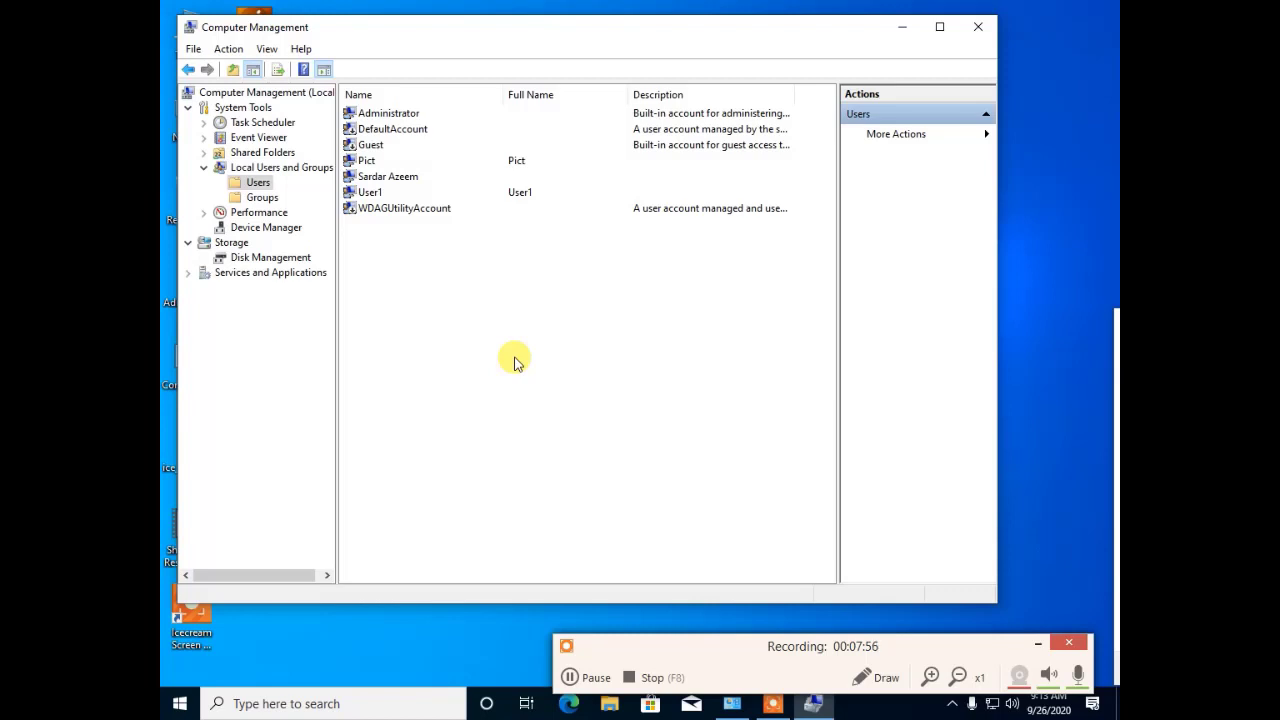
# Step: Give User1 a new password, entered and confirmed through Set Password
pyautogui.click(350, 193)
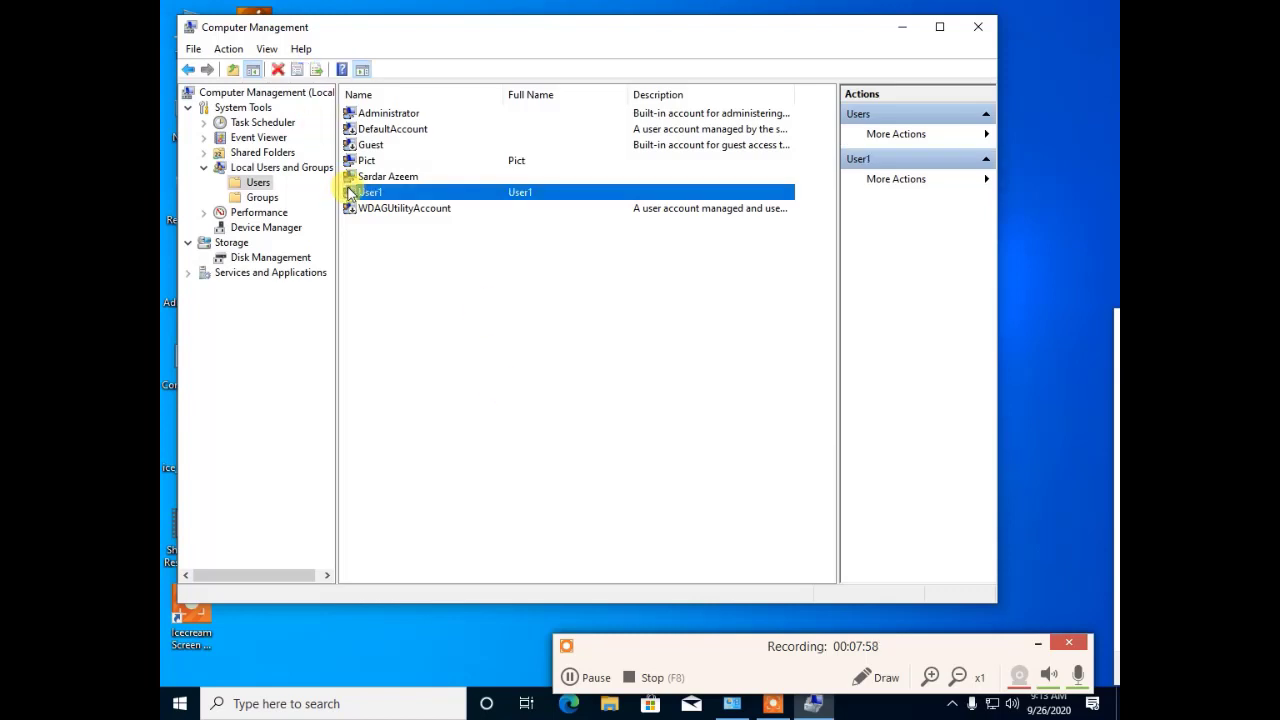
pyautogui.rightClick(350, 193)
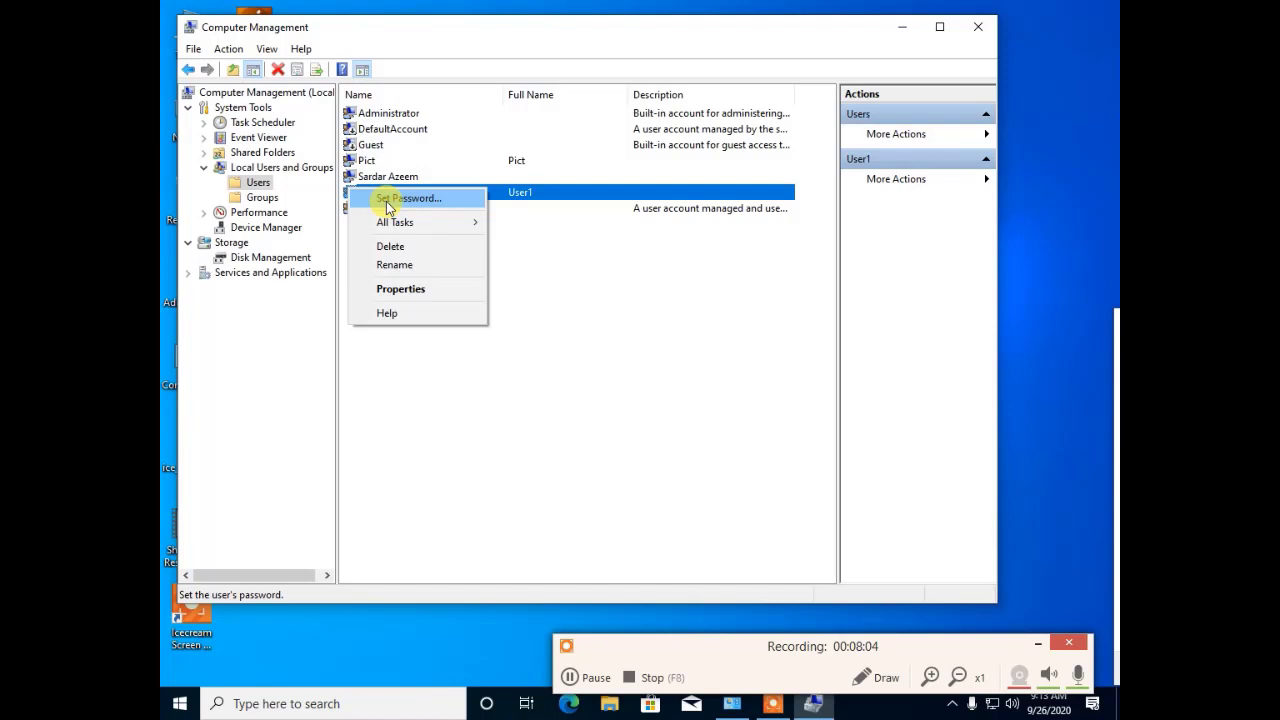
pyautogui.click(389, 199)
pyautogui.click(512, 405)
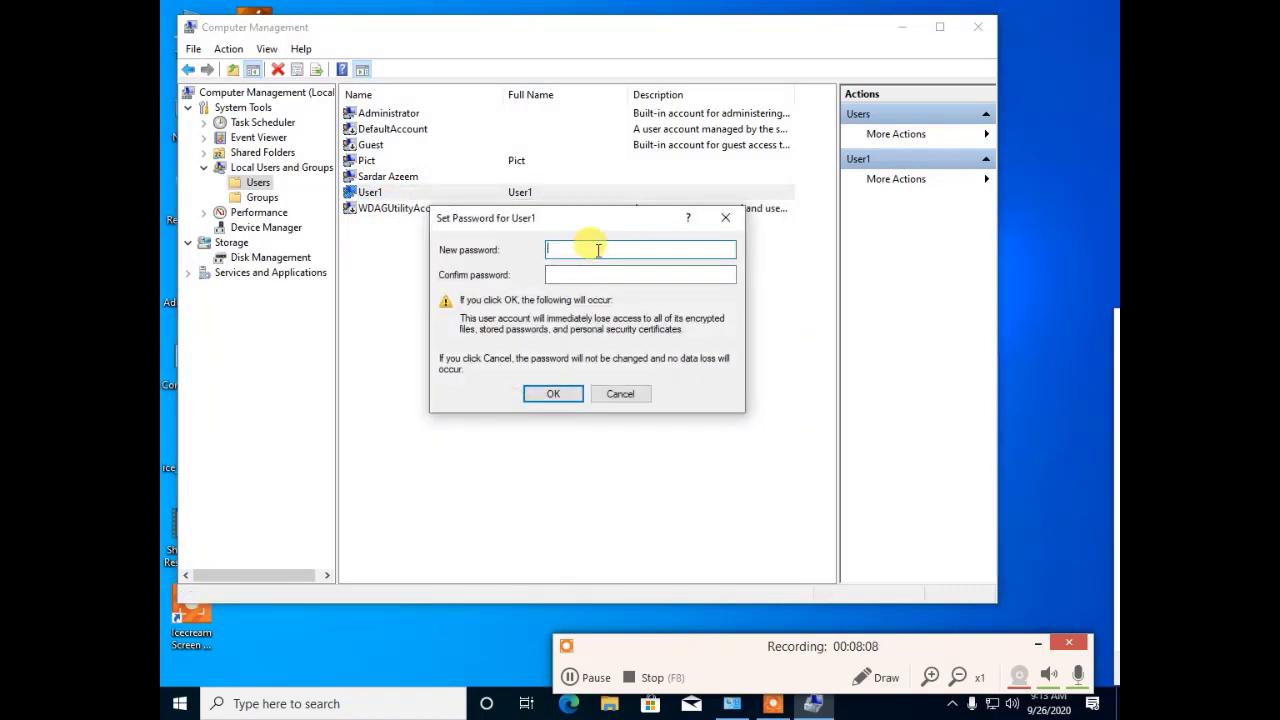
pyautogui.write('12345')
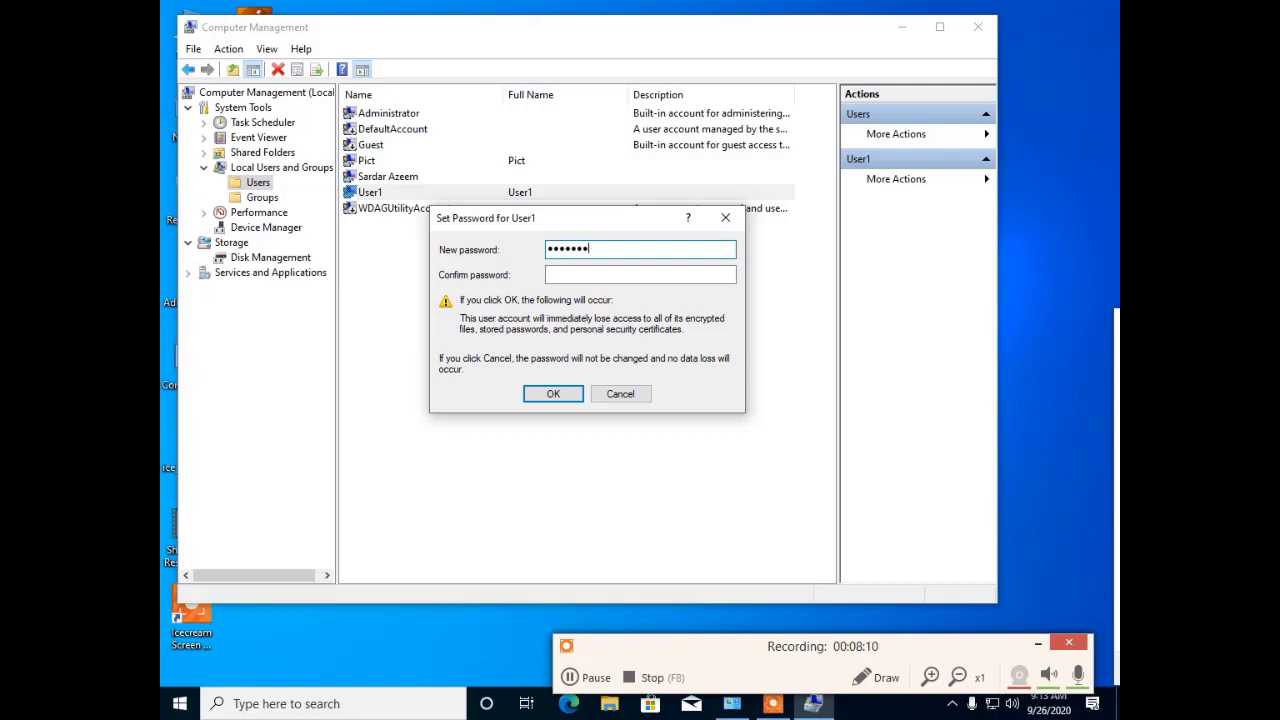
pyautogui.write('1')
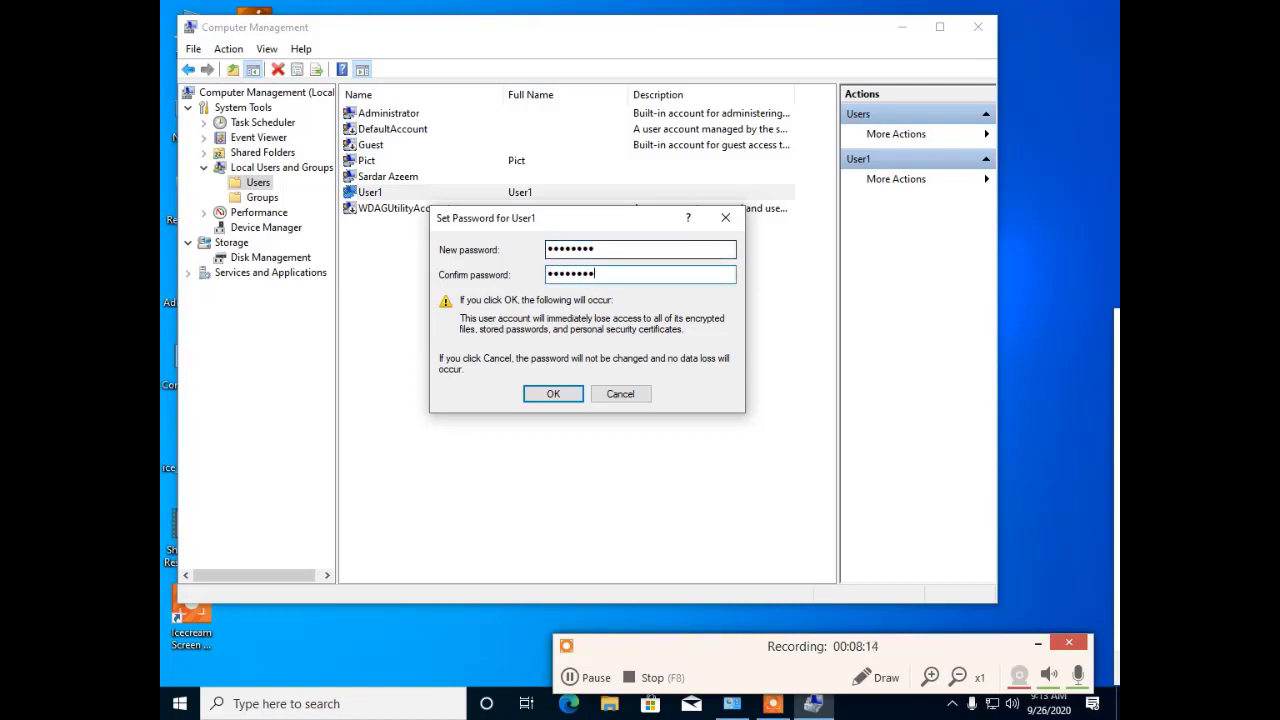
pyautogui.press('BackSpace')
pyautogui.click(548, 395)
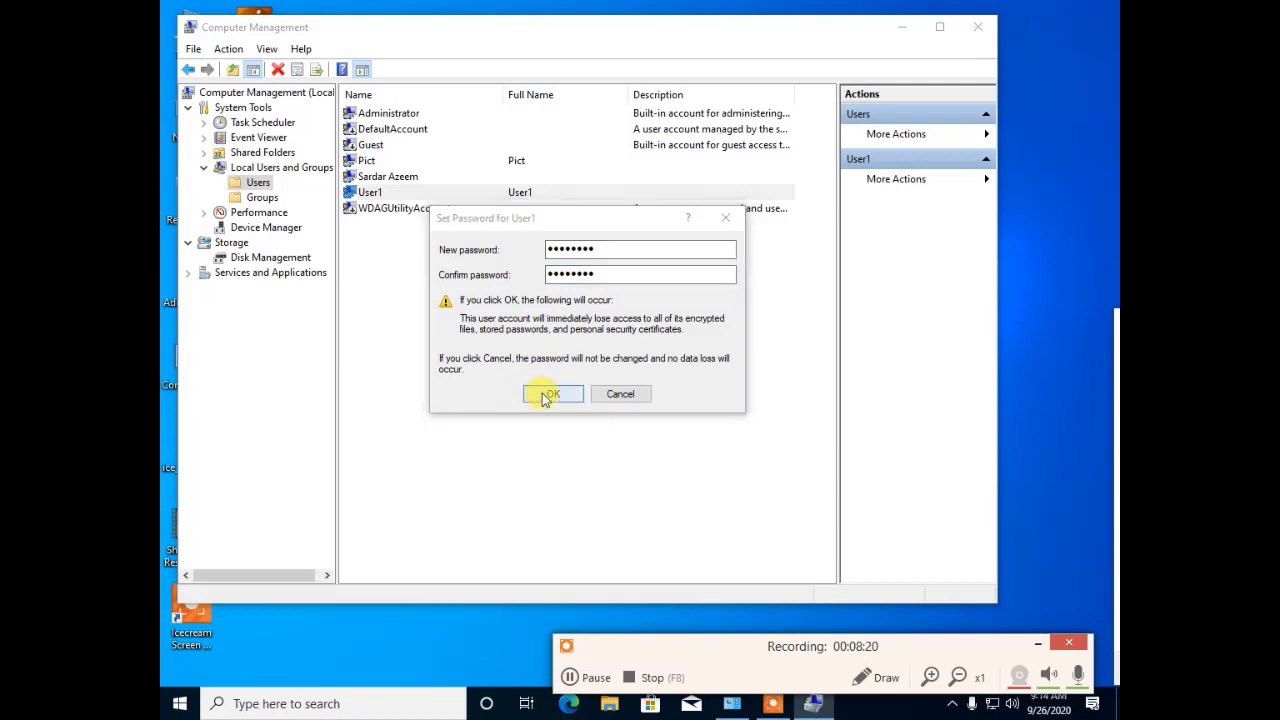
pyautogui.click(623, 352)
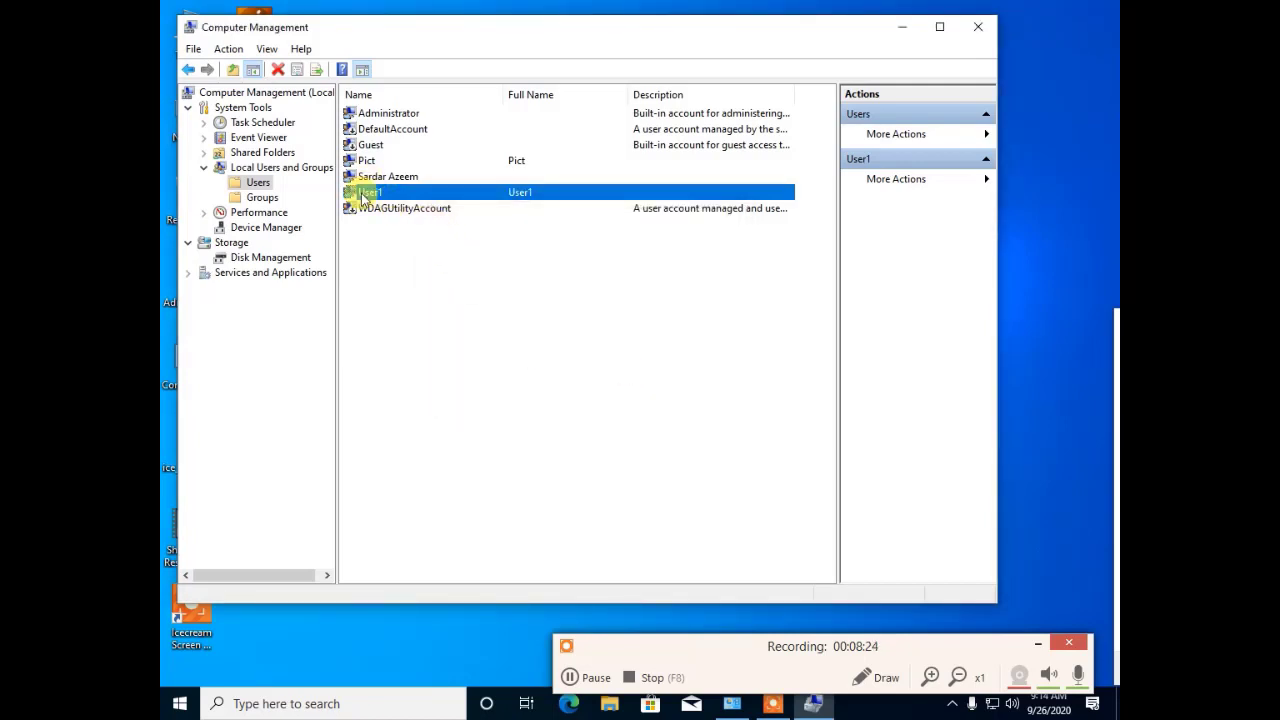
# Step: Return to the Users list and open the Properties of the Pict account
pyautogui.click(495, 379)
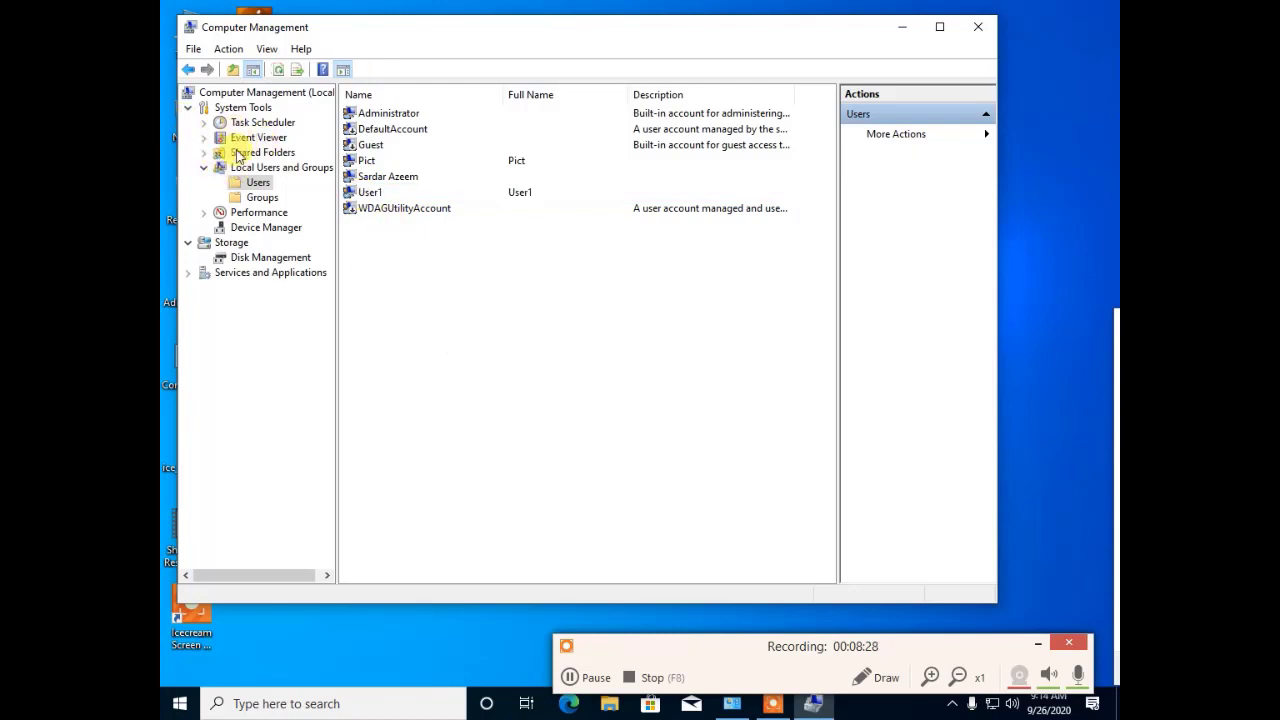
pyautogui.click(207, 169)
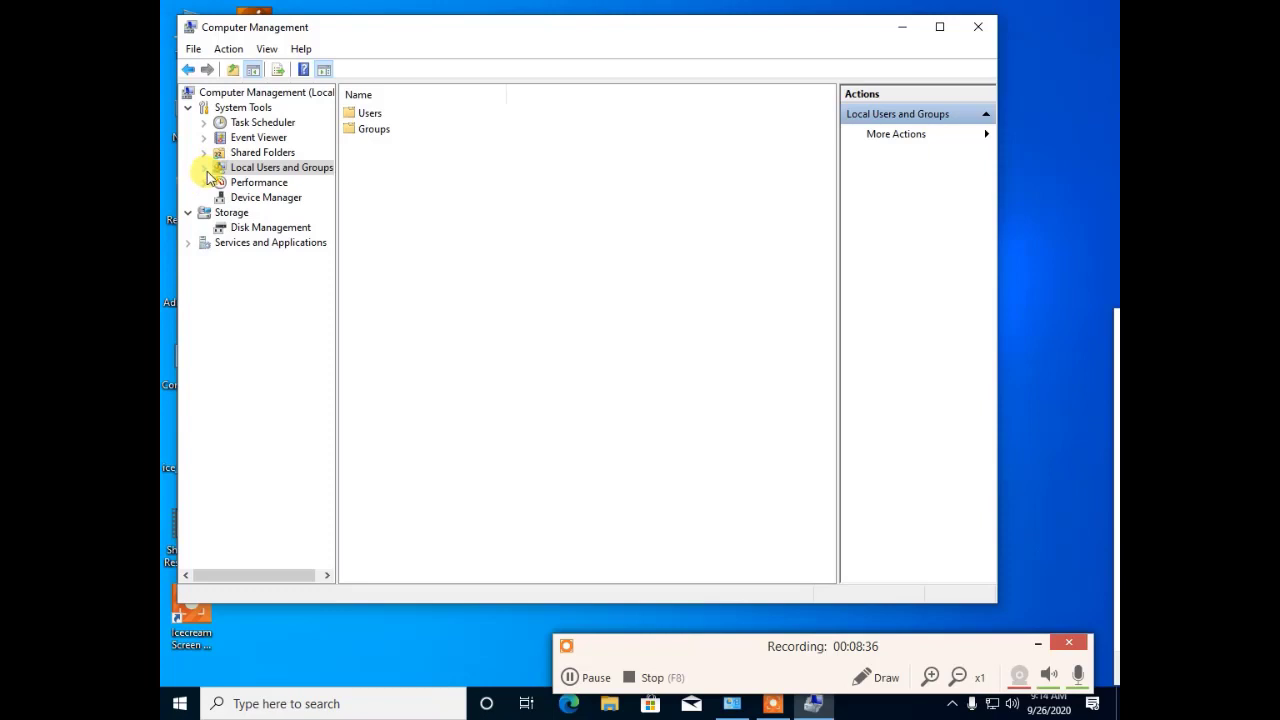
pyautogui.click(204, 168)
pyautogui.click(252, 186)
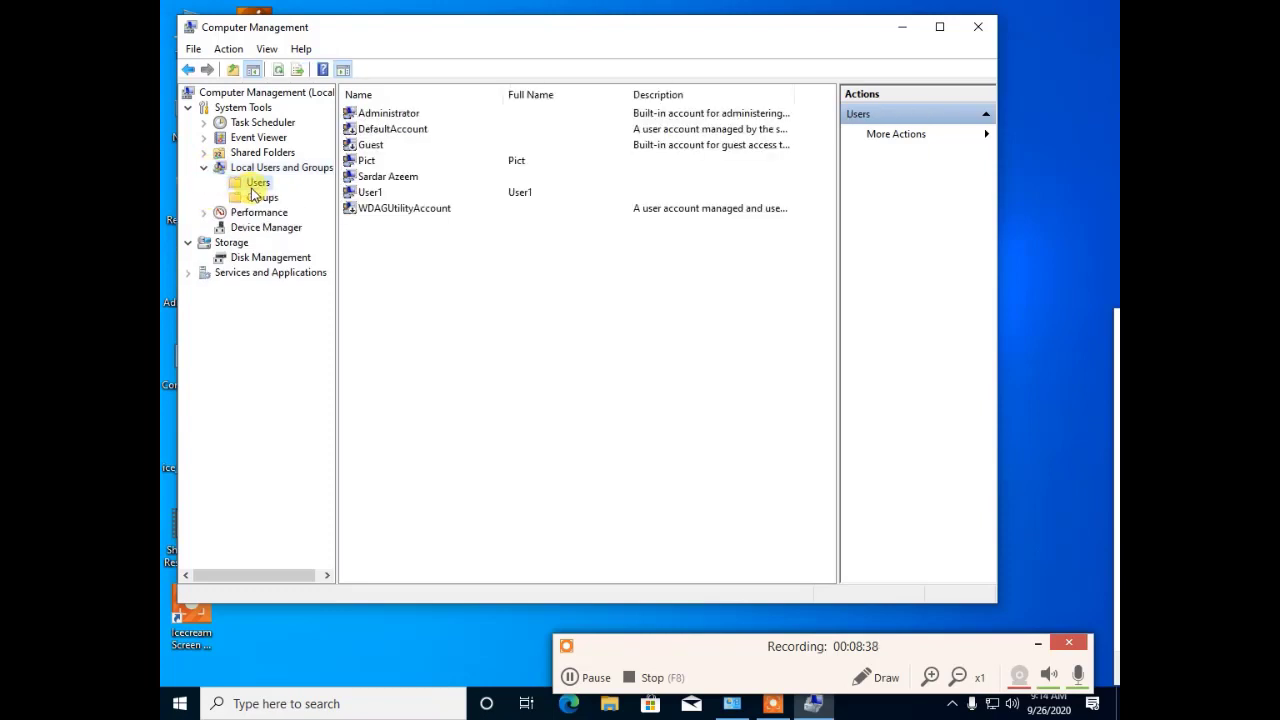
pyautogui.click(368, 117)
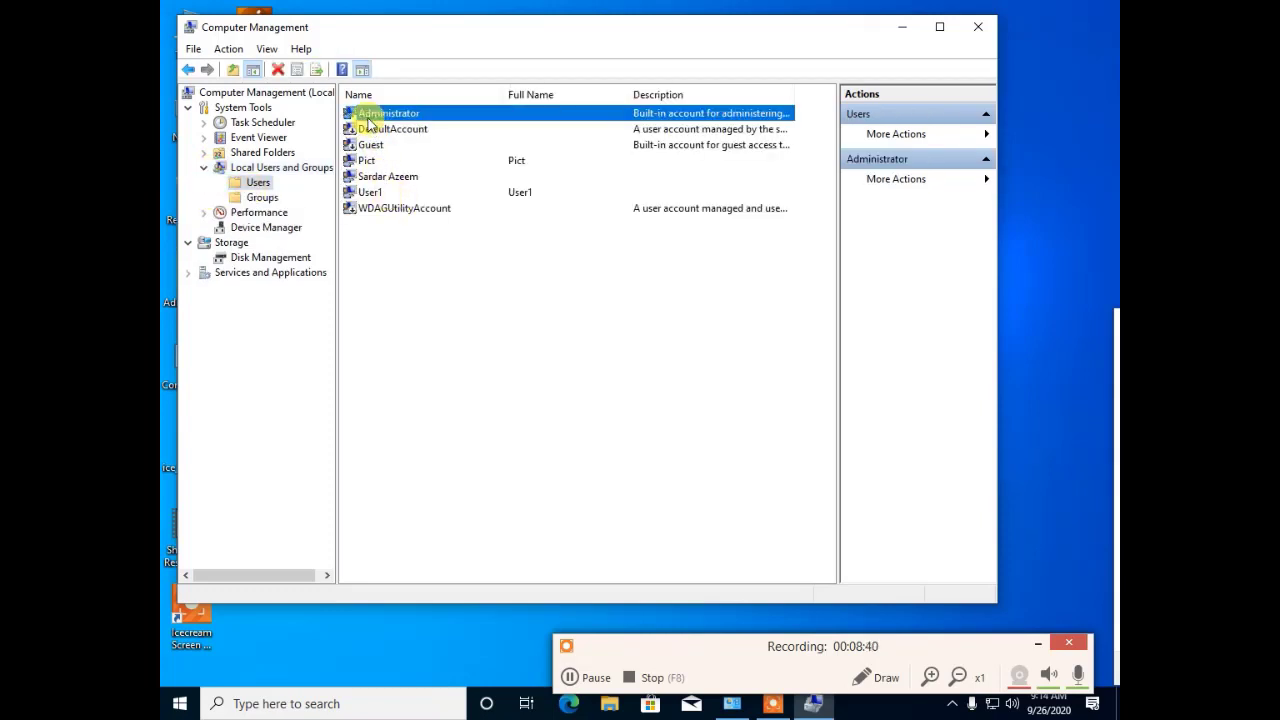
pyautogui.rightClick(366, 119)
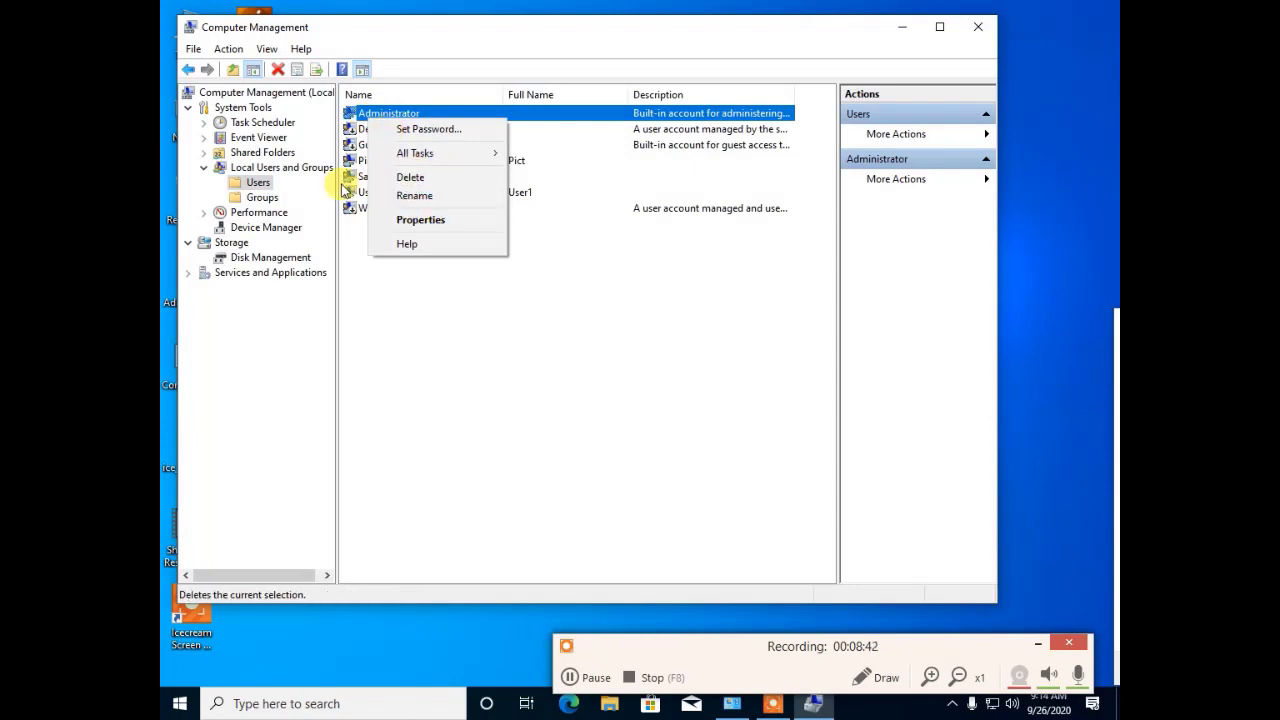
pyautogui.click(344, 176)
pyautogui.click(352, 163)
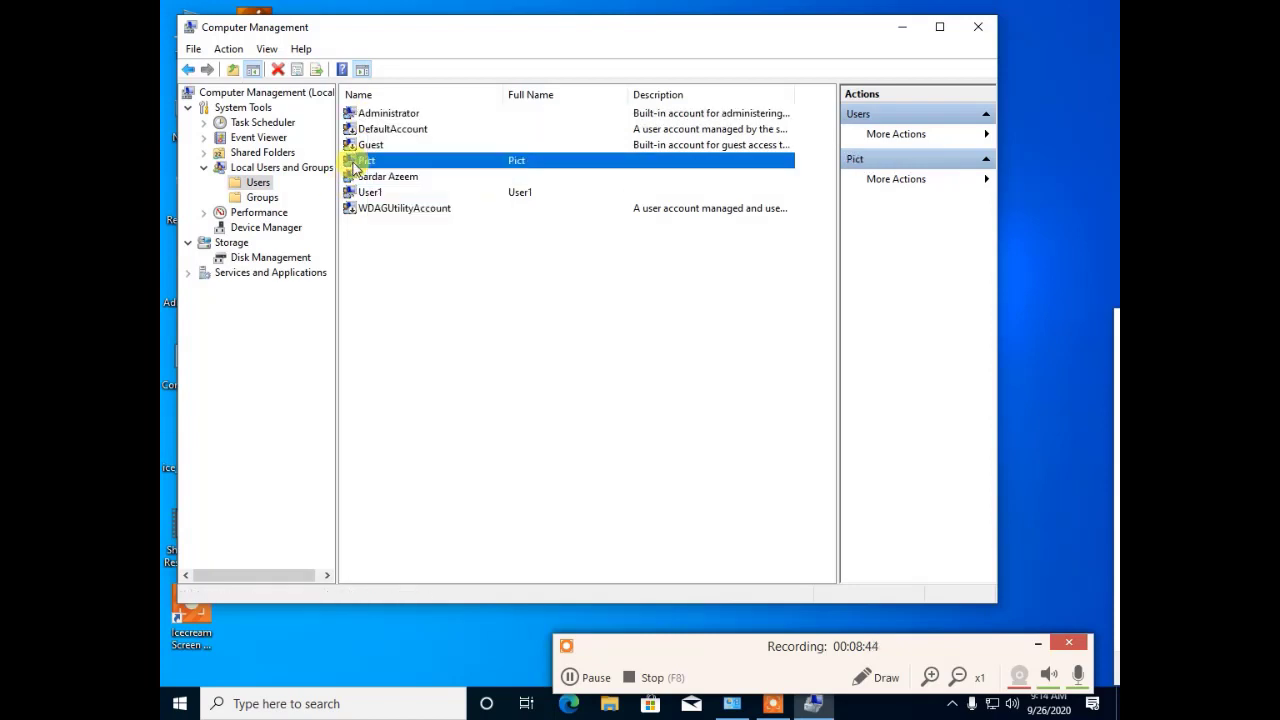
pyautogui.rightClick(352, 167)
pyautogui.click(414, 263)
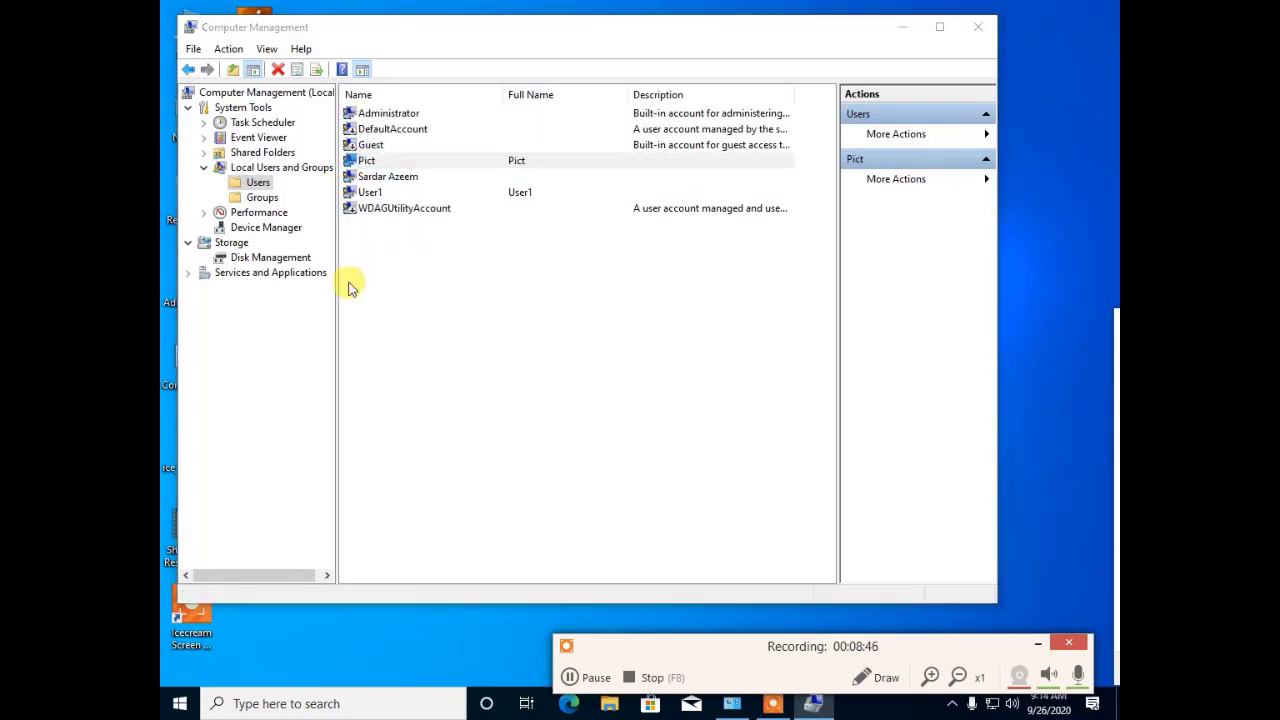
# Step: From Pict's Member Of tab, list all local groups via Add > Advanced > Find Now
pyautogui.click(490, 163)
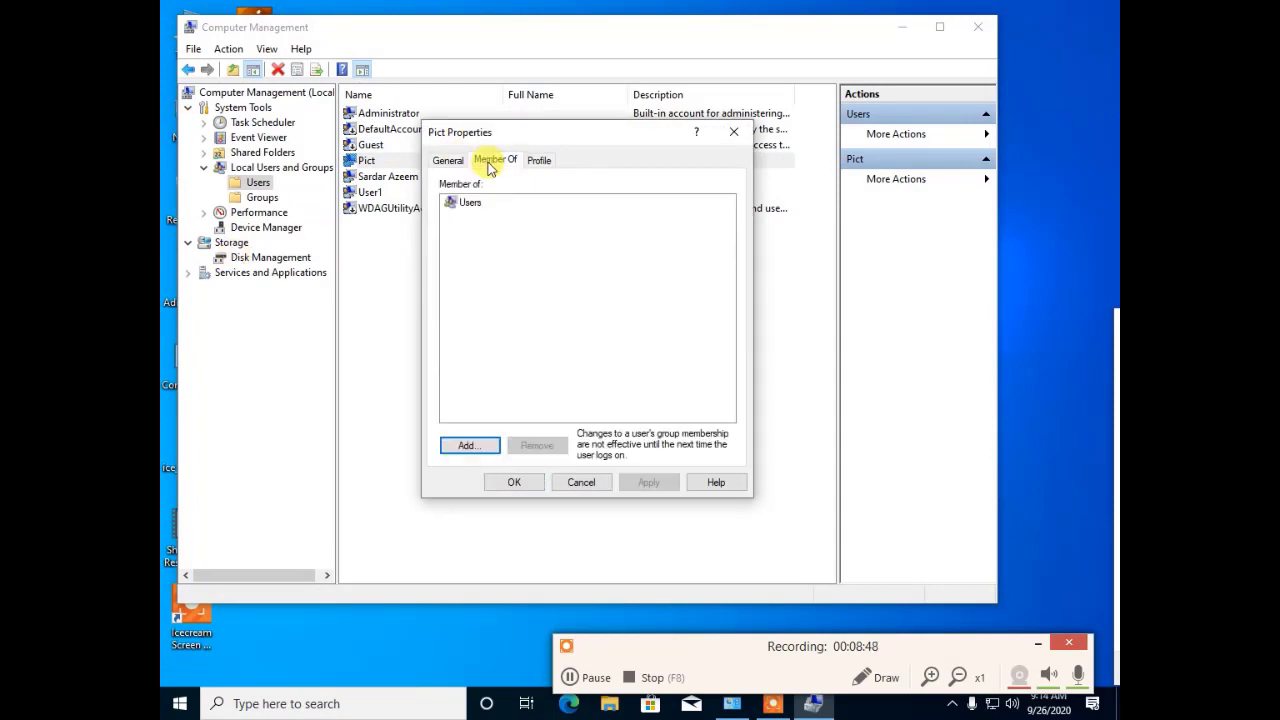
pyautogui.click(474, 447)
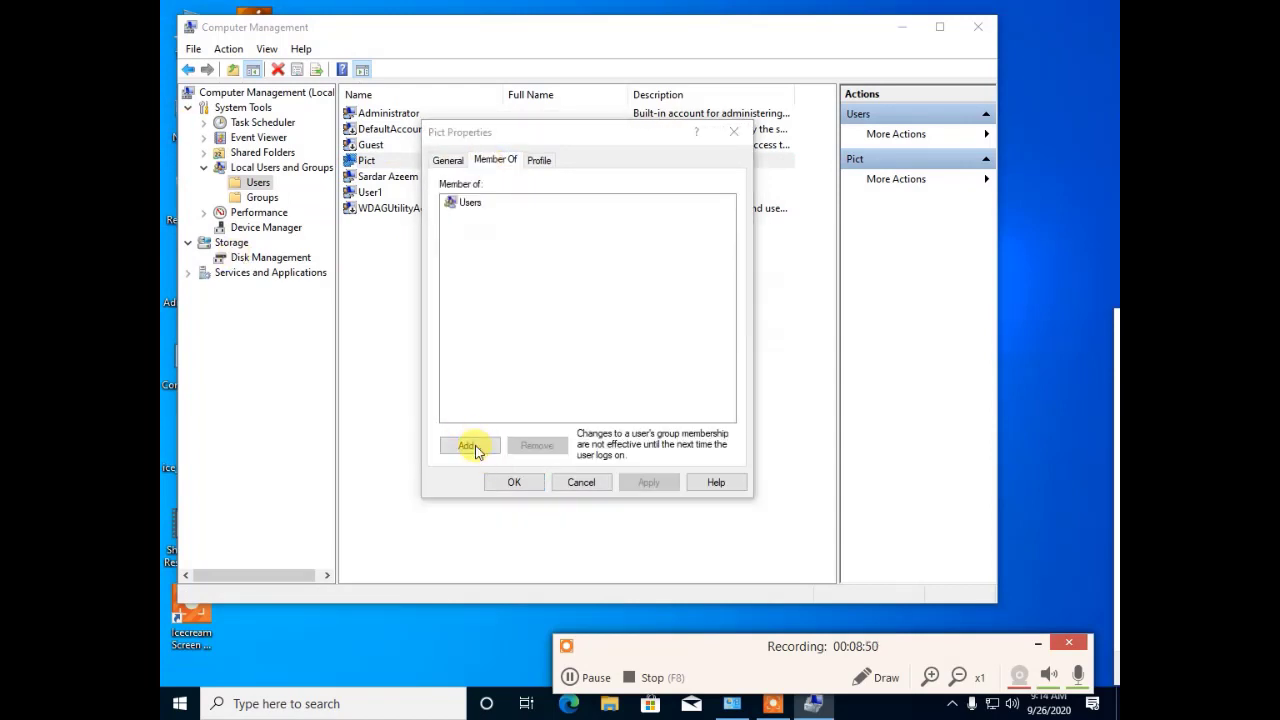
pyautogui.click(469, 337)
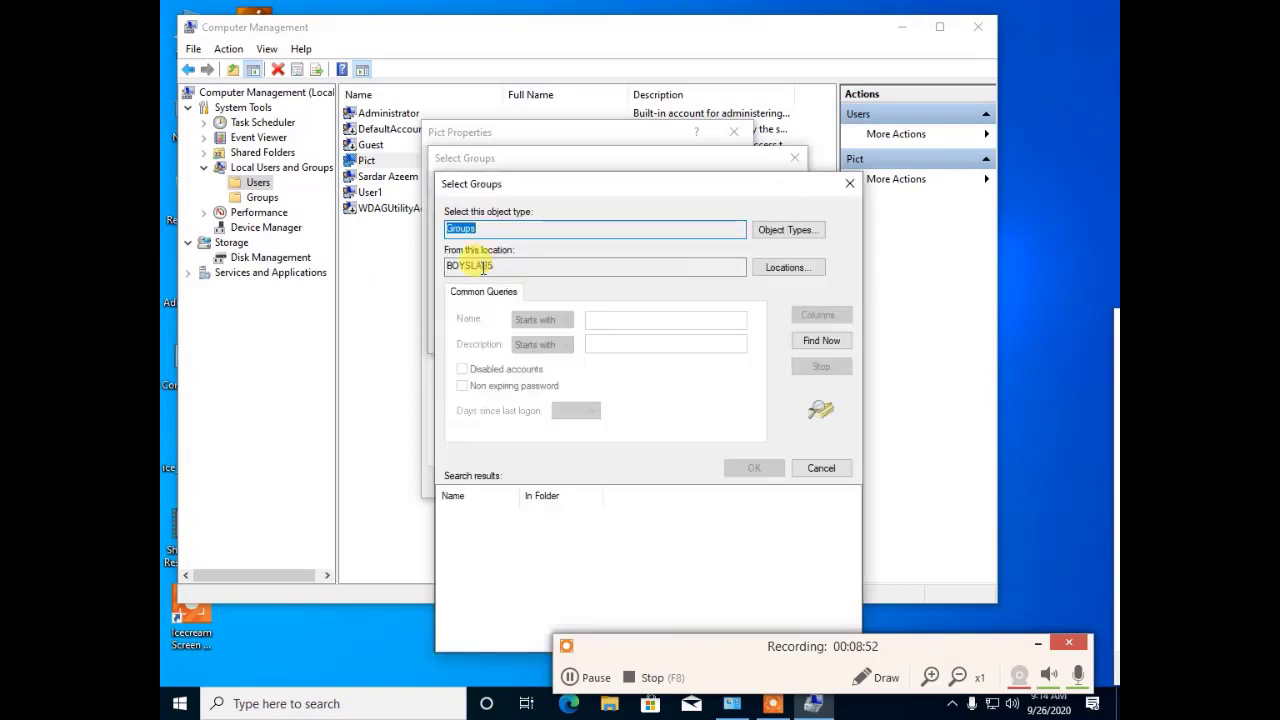
pyautogui.click(812, 342)
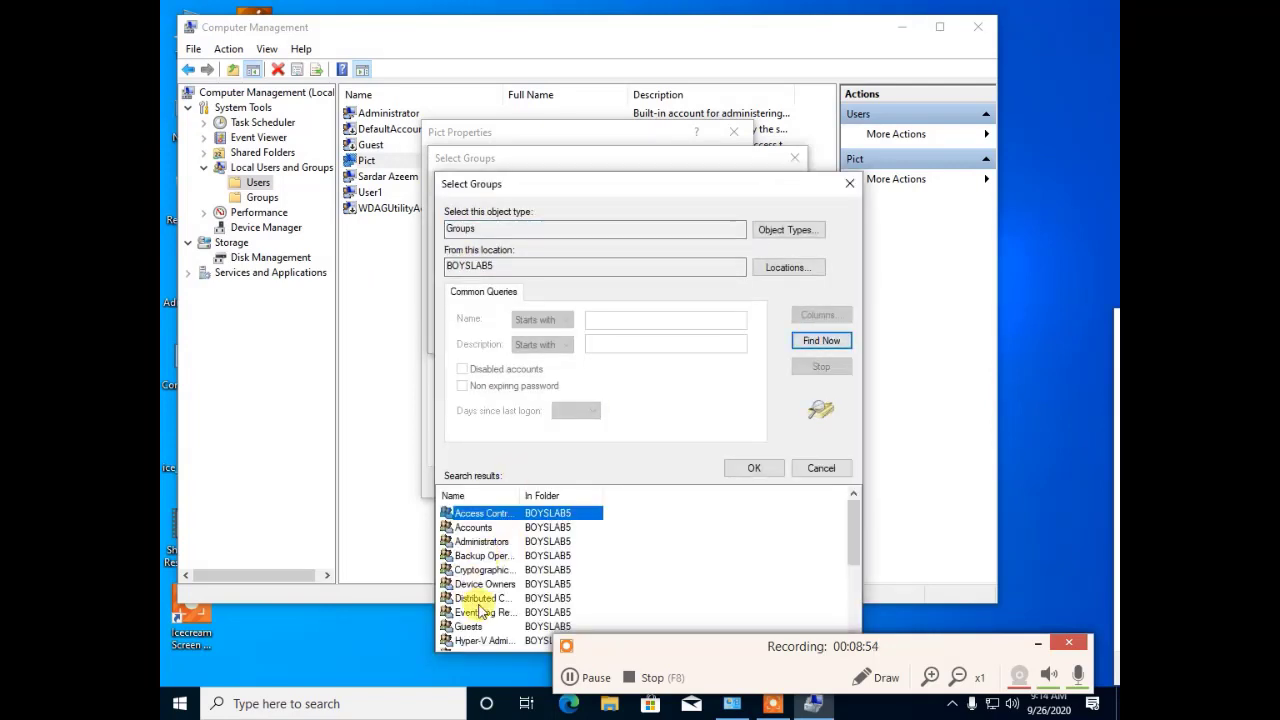
pyautogui.scroll(-4, 470, 600)
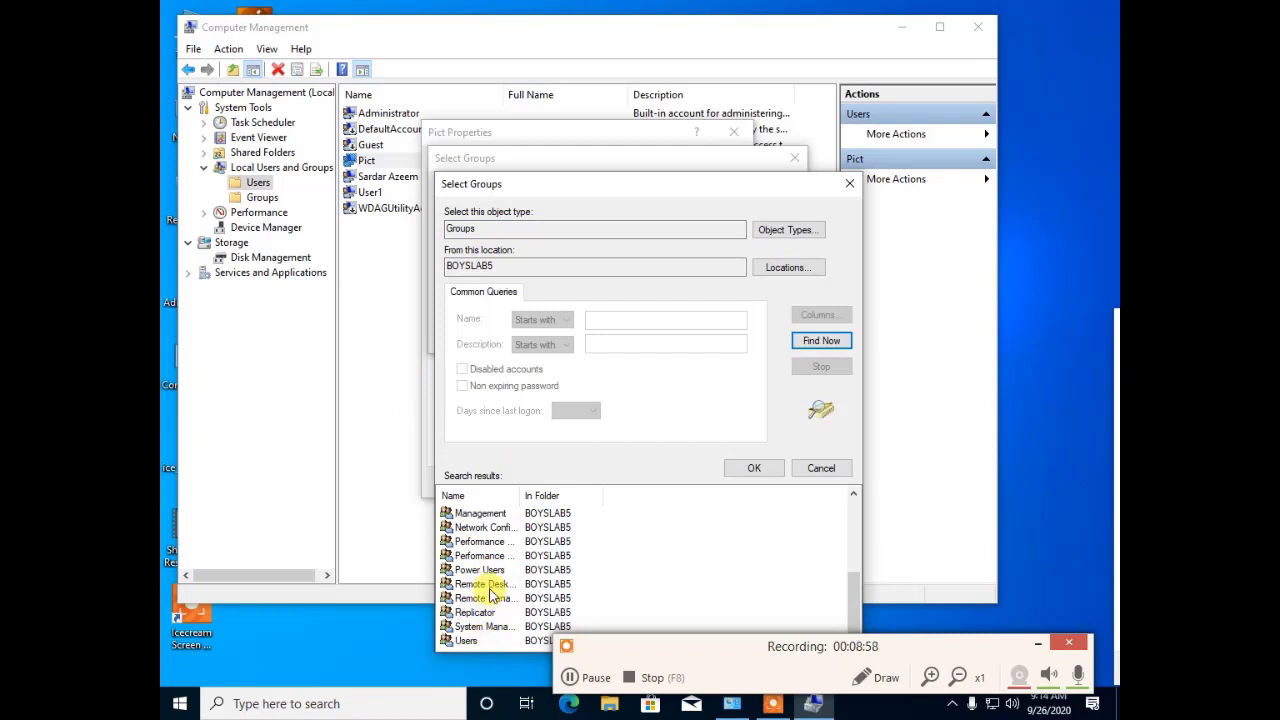
pyautogui.scroll(2, 490, 595)
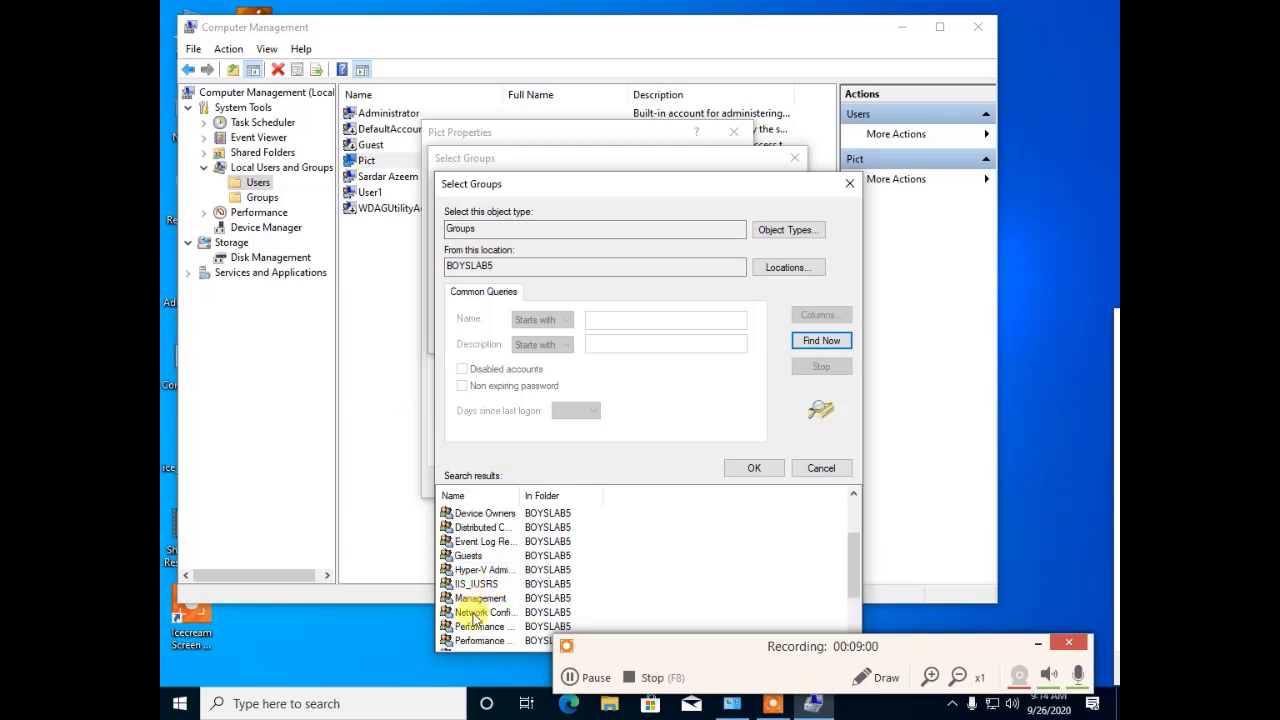
pyautogui.scroll(-1, 474, 612)
# Step: Add Administrators to Pict's memberships alongside Users, apply, and close the properties
pyautogui.click(476, 626)
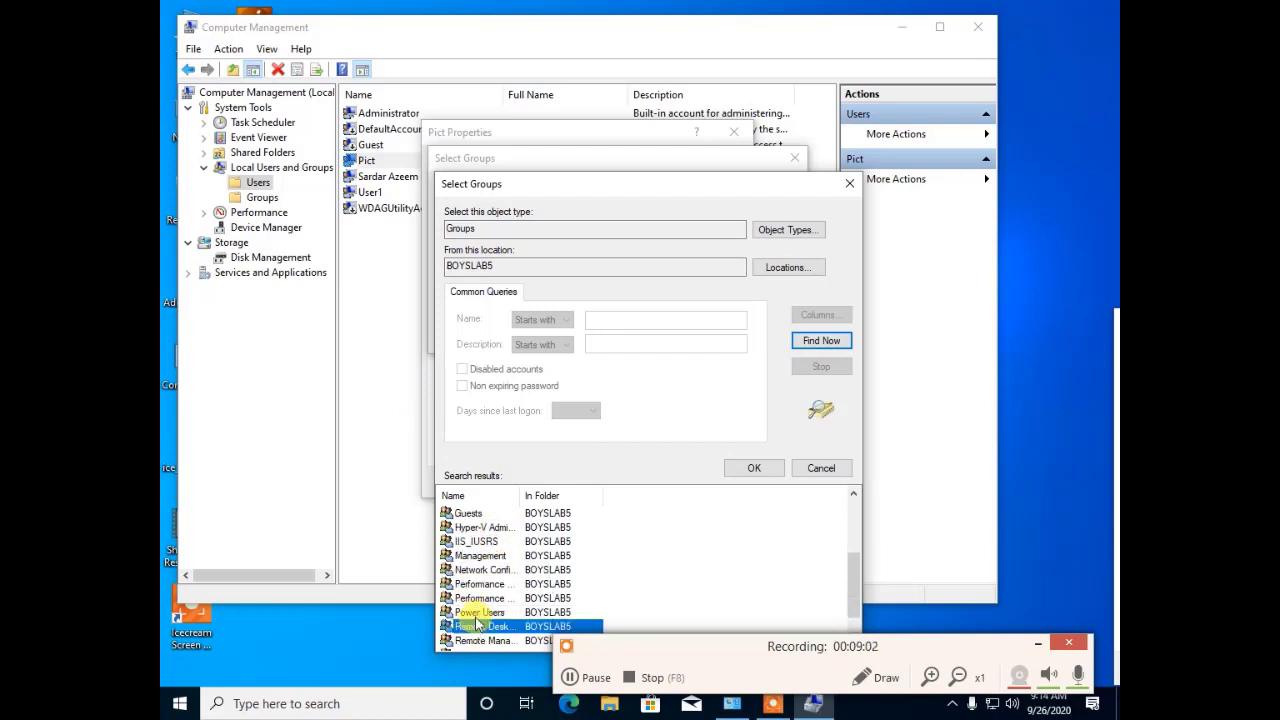
pyautogui.scroll(2, 476, 585)
pyautogui.click(505, 515)
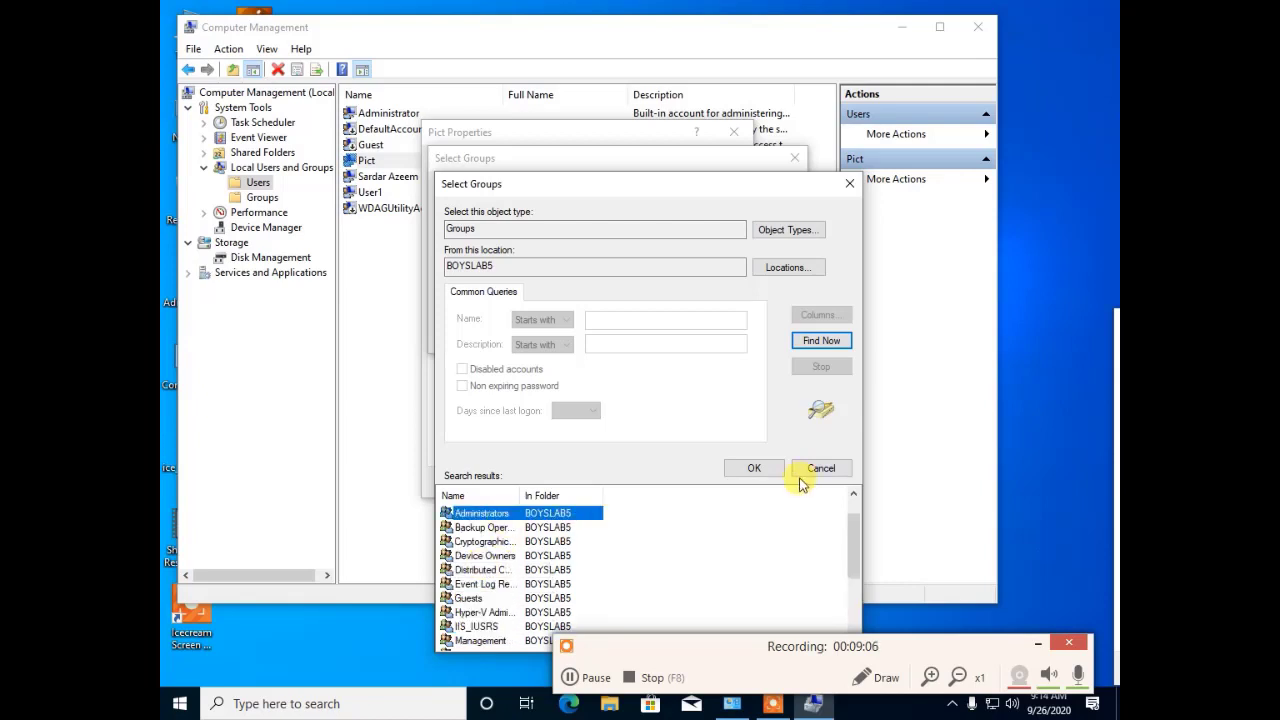
pyautogui.click(758, 470)
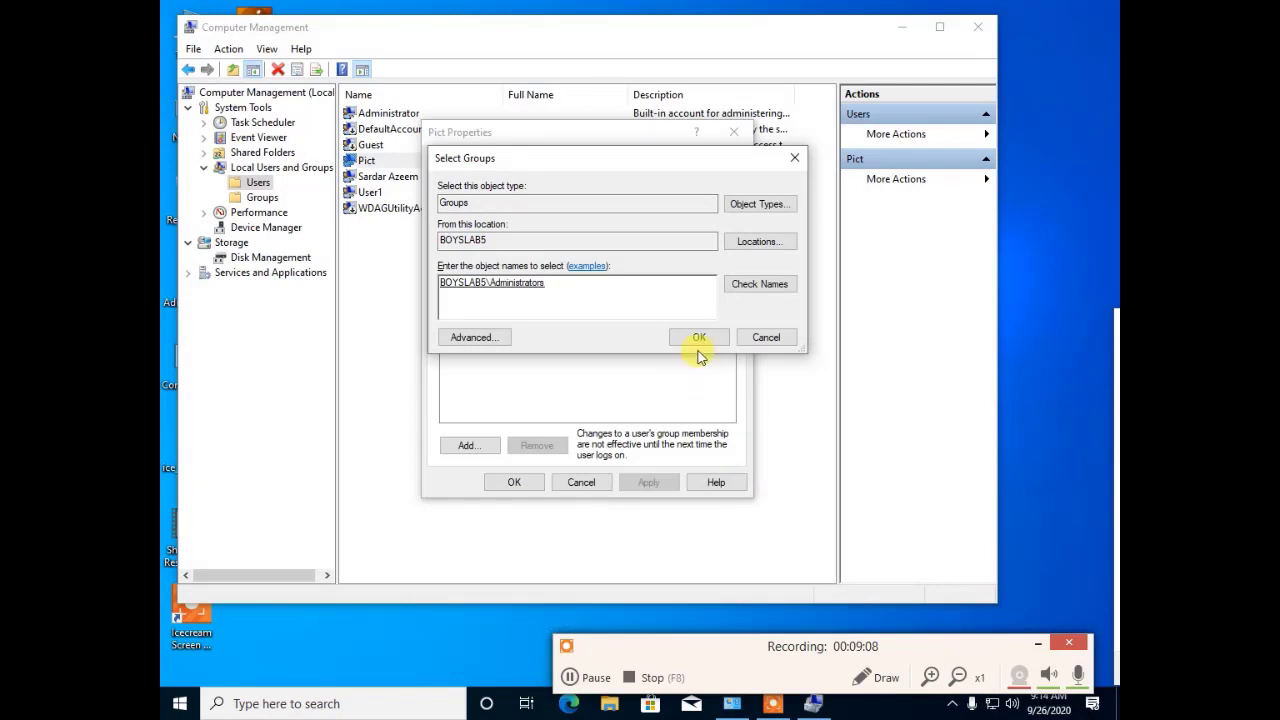
pyautogui.click(699, 337)
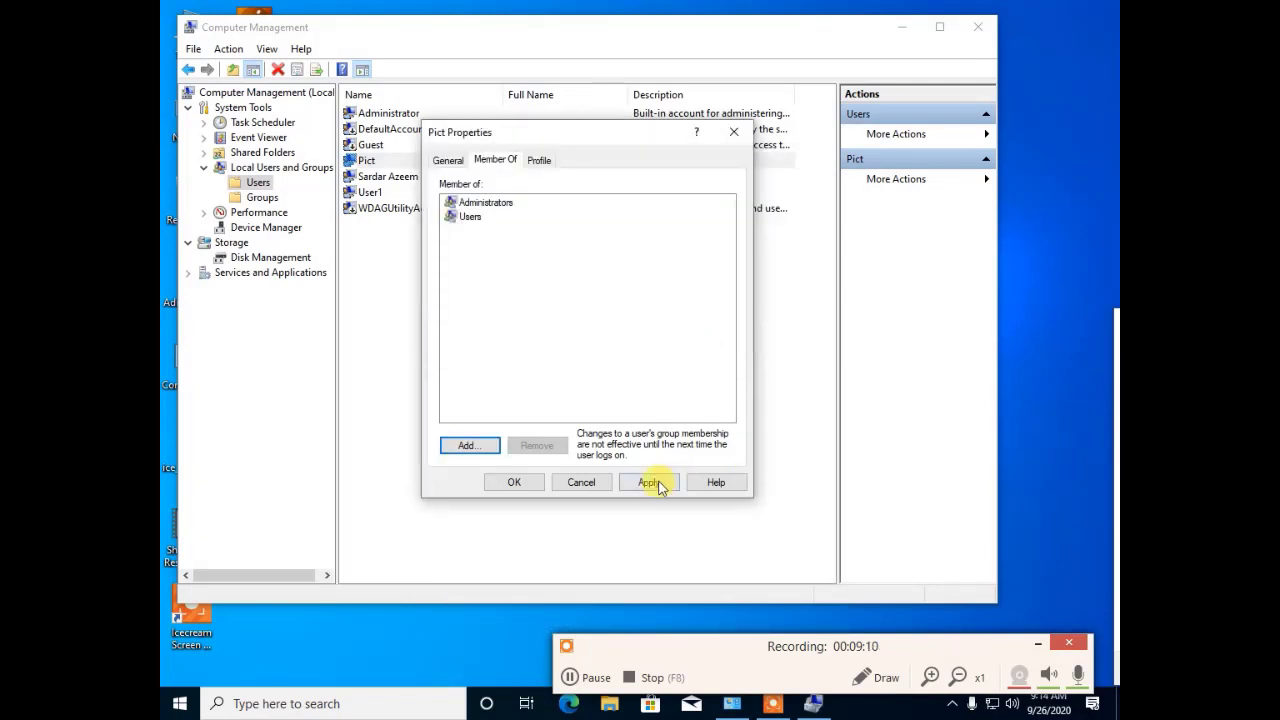
pyautogui.click(652, 482)
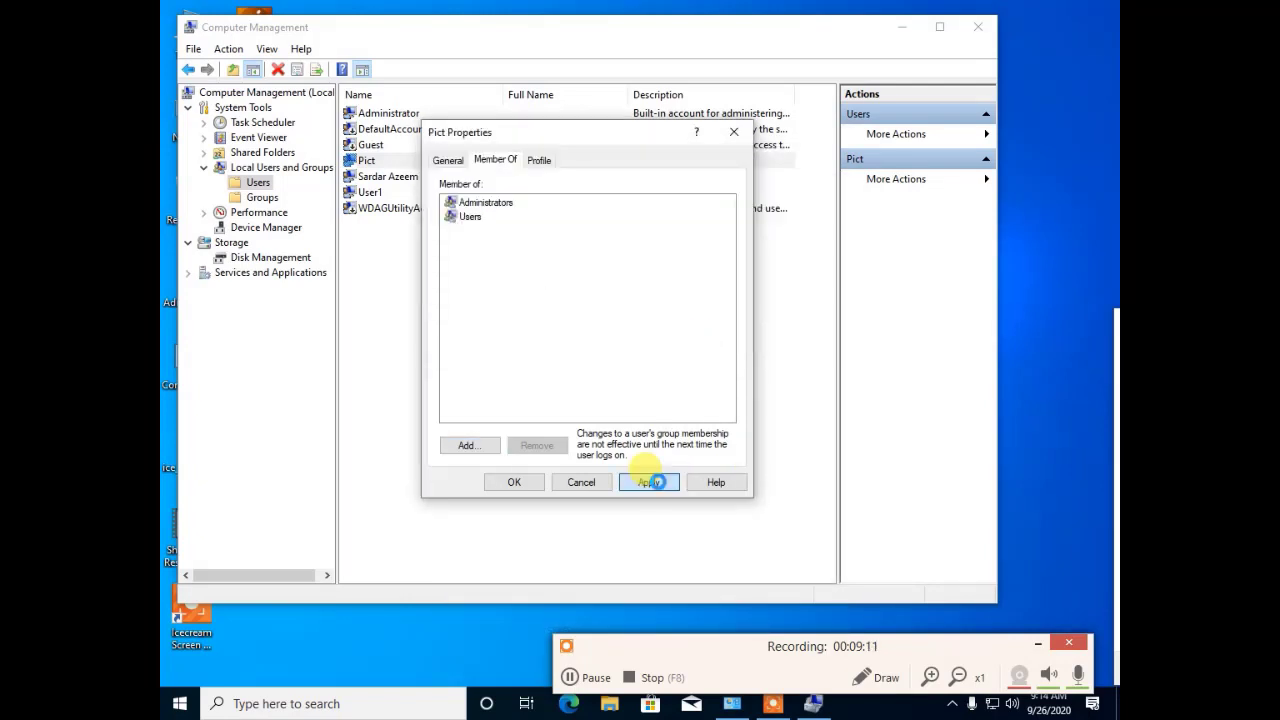
pyautogui.click(484, 204)
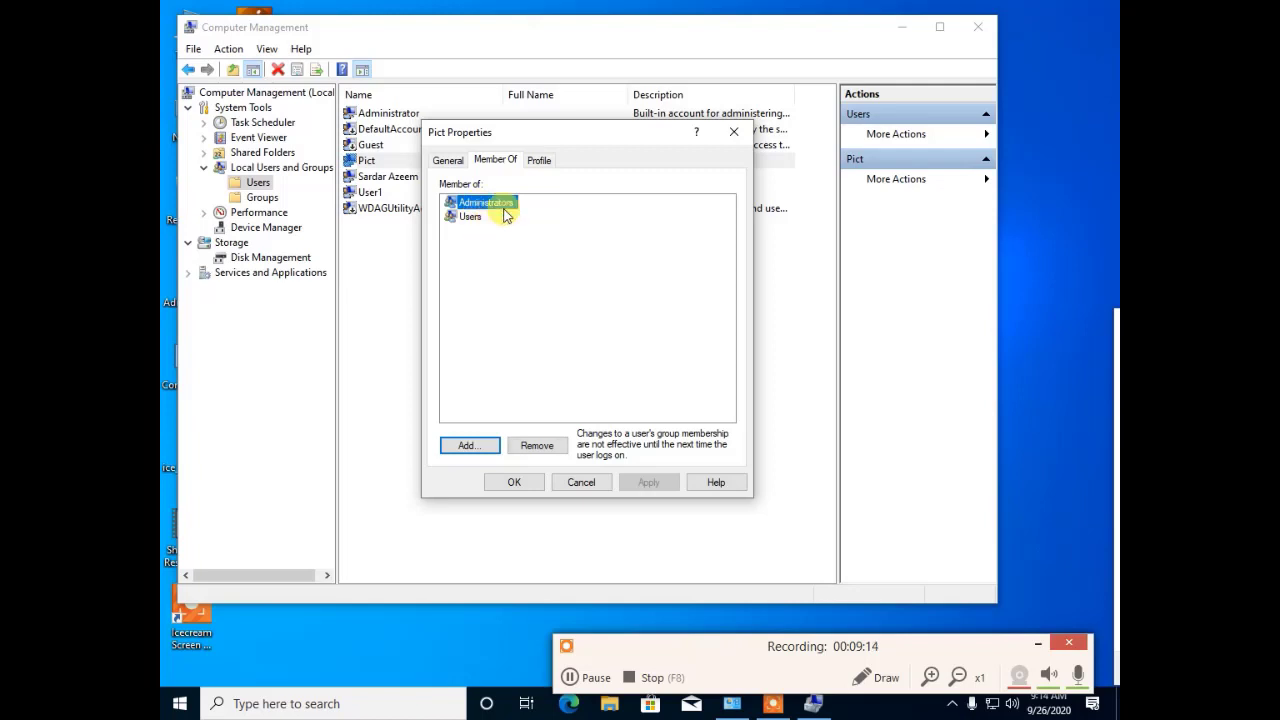
pyautogui.click(470, 216)
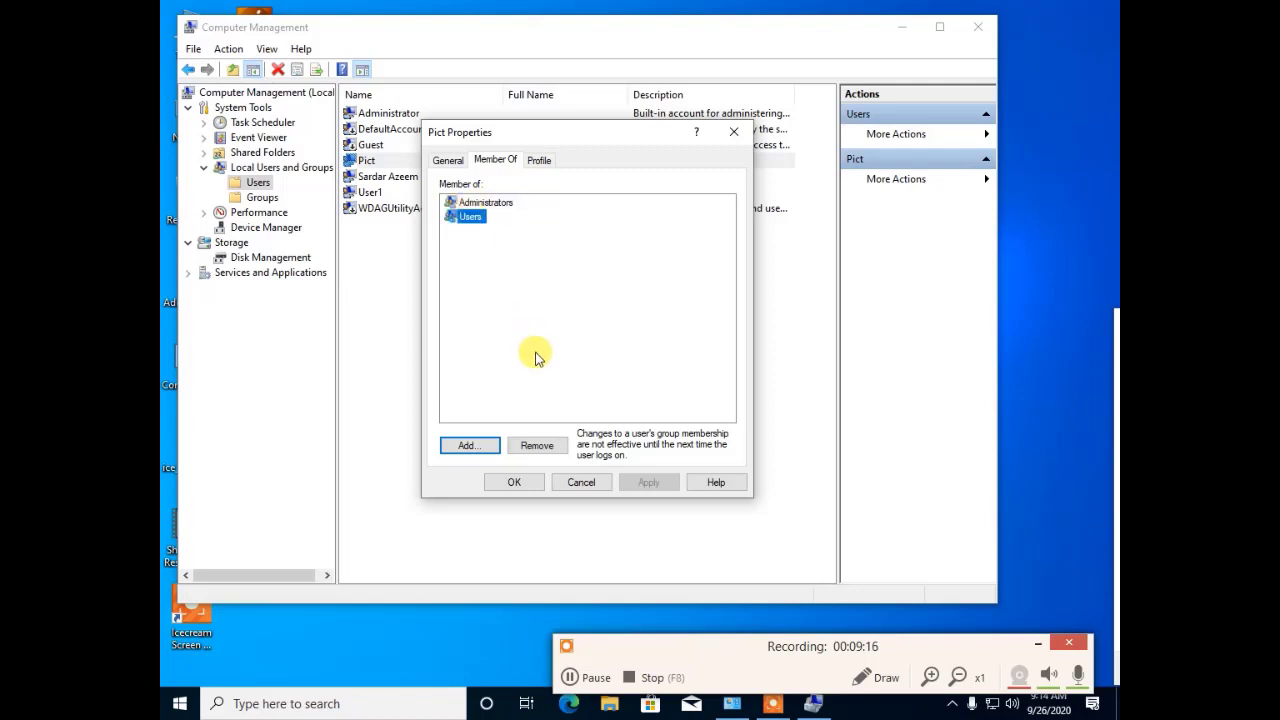
pyautogui.click(527, 485)
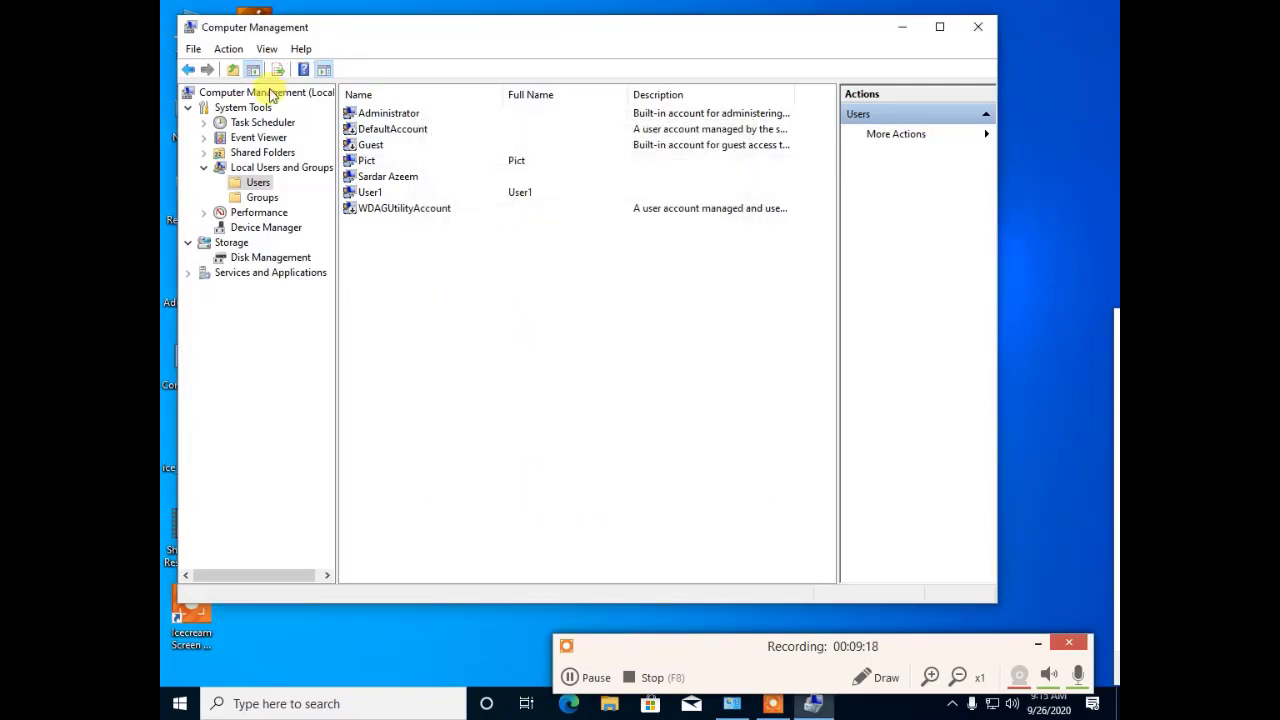
pyautogui.click(362, 161)
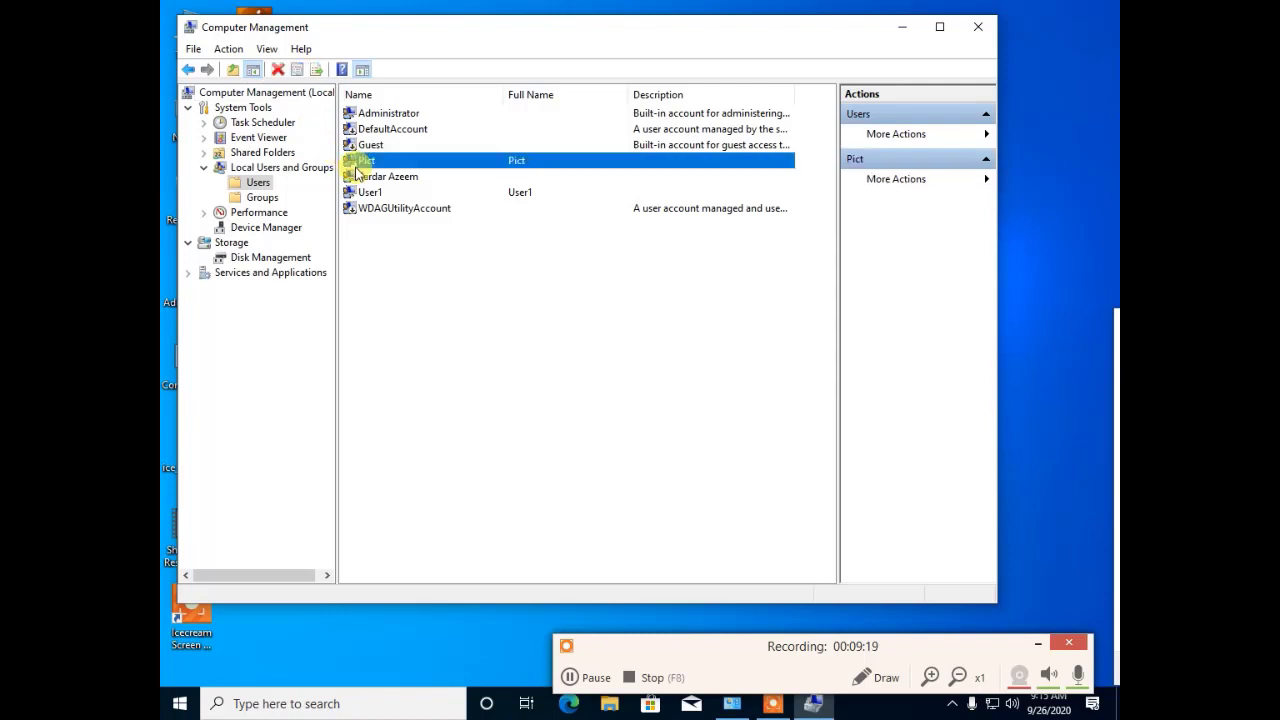
# Step: Reopen Pict's properties, remove Administrators from Member Of, then apply and close
pyautogui.click(396, 117)
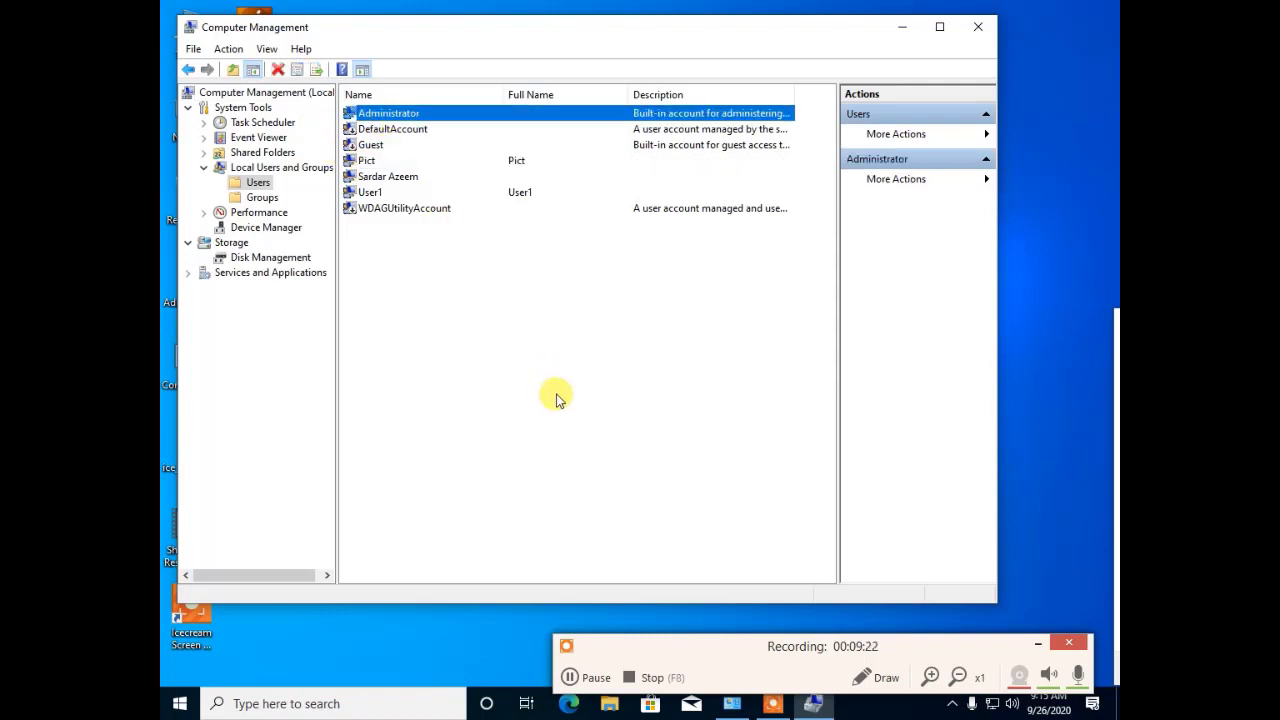
pyautogui.rightClick(375, 167)
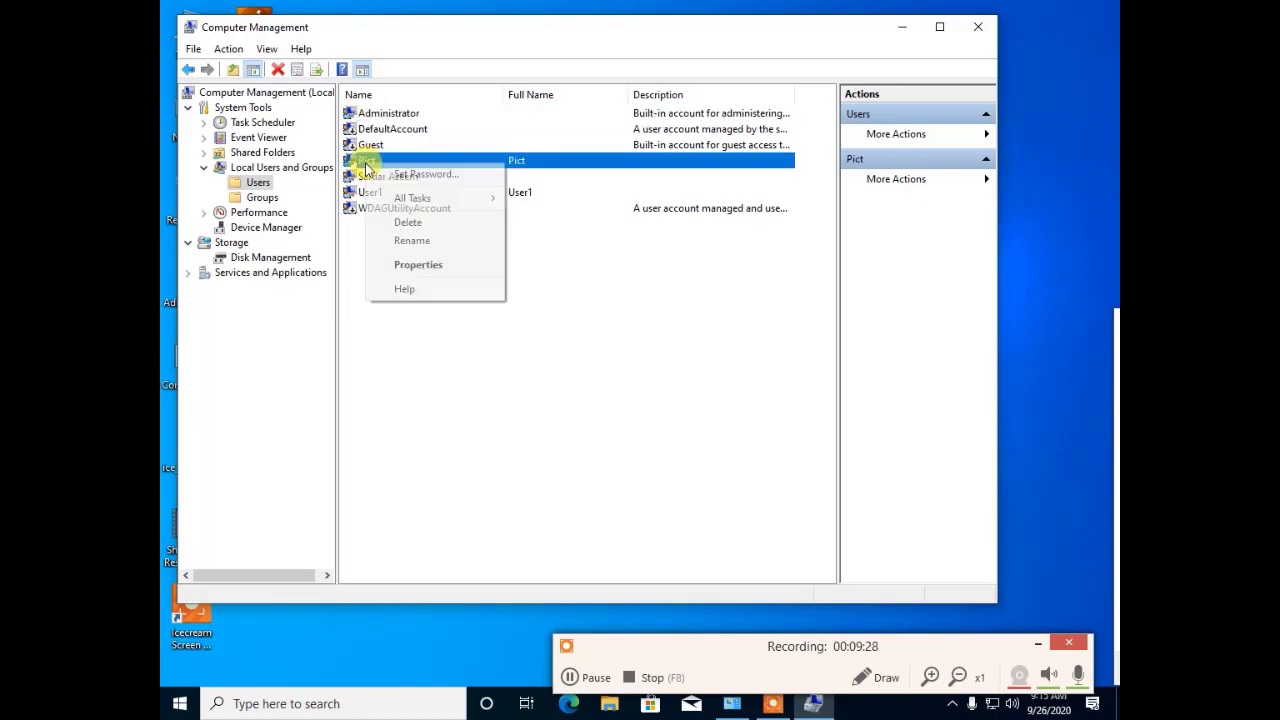
pyautogui.click(405, 264)
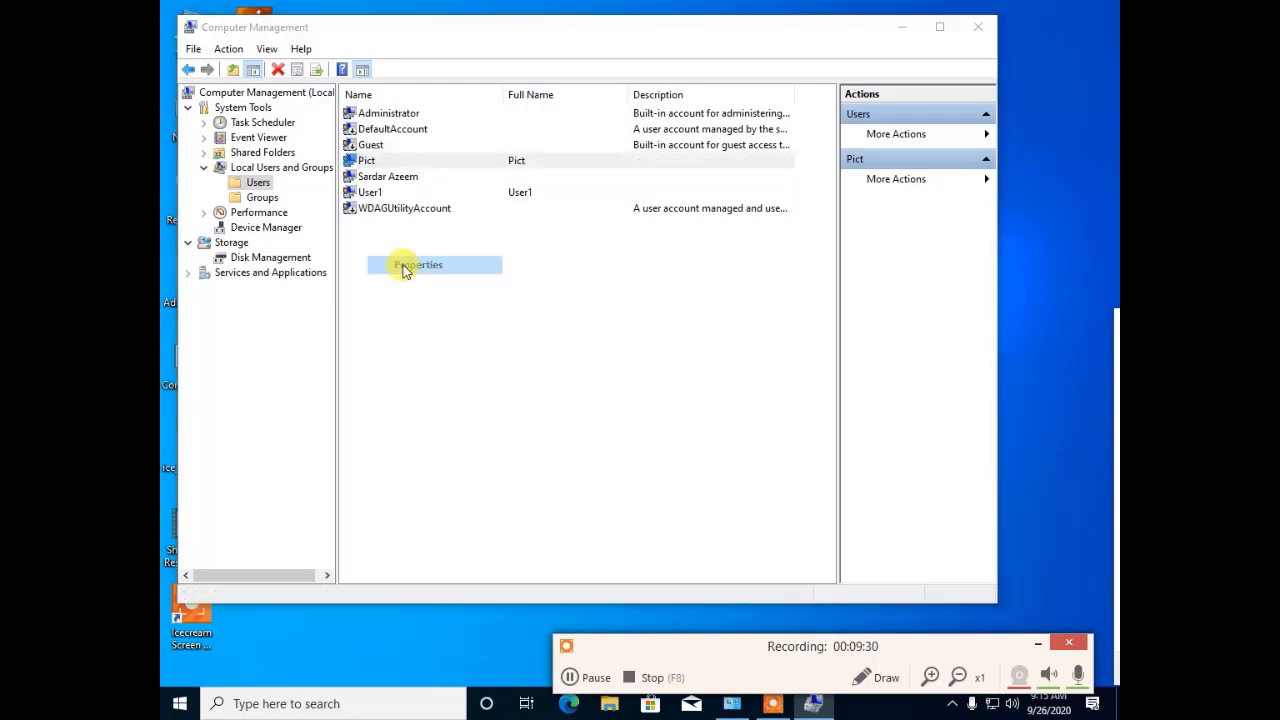
pyautogui.click(494, 161)
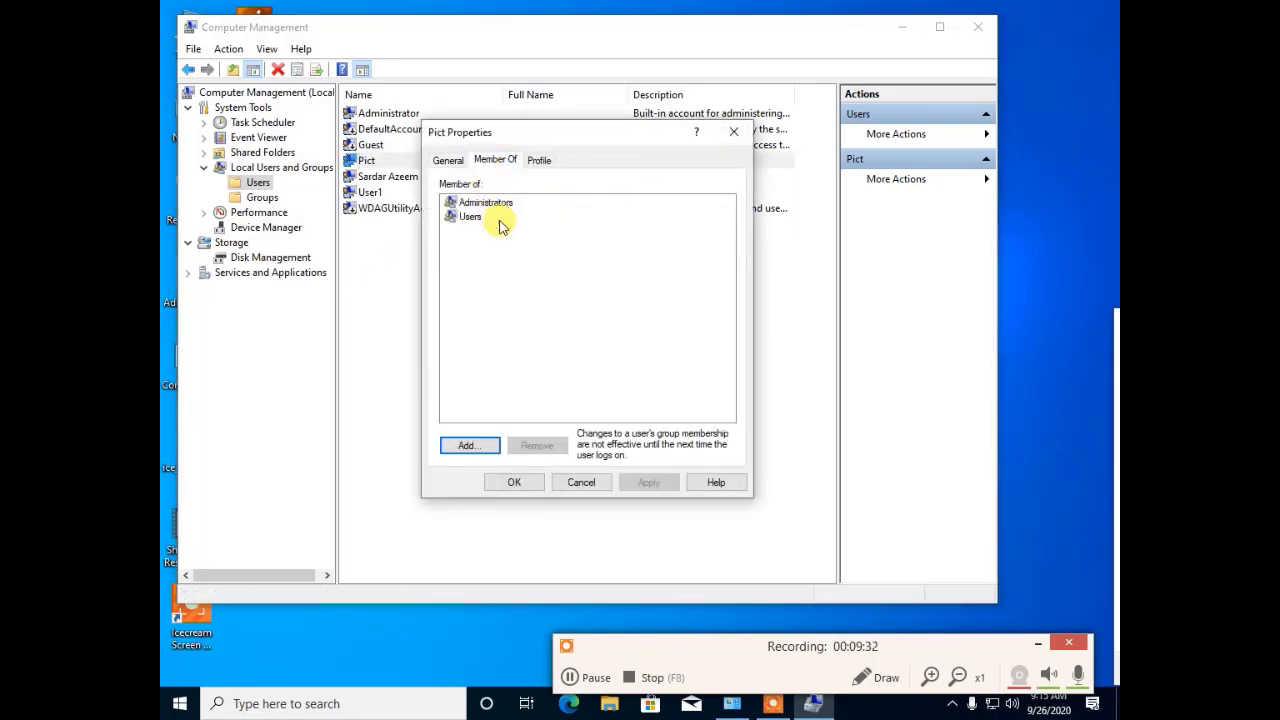
pyautogui.click(486, 205)
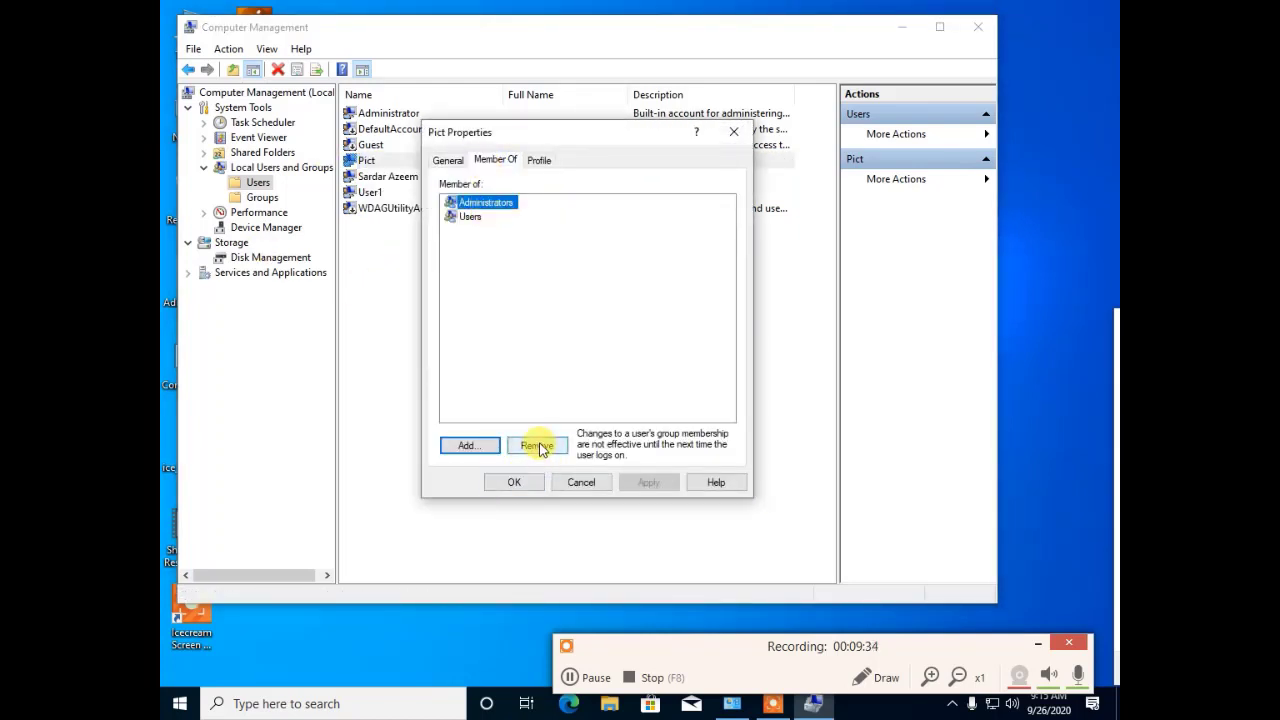
pyautogui.click(536, 446)
pyautogui.click(648, 484)
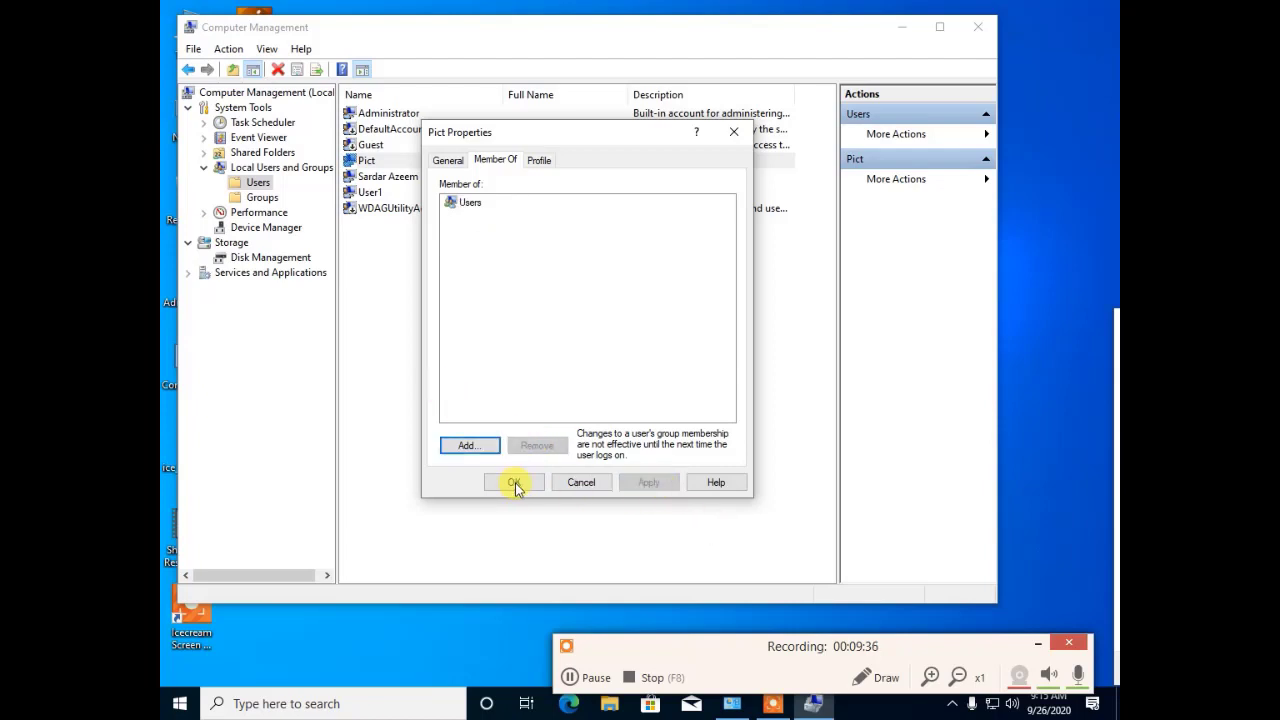
pyautogui.click(514, 484)
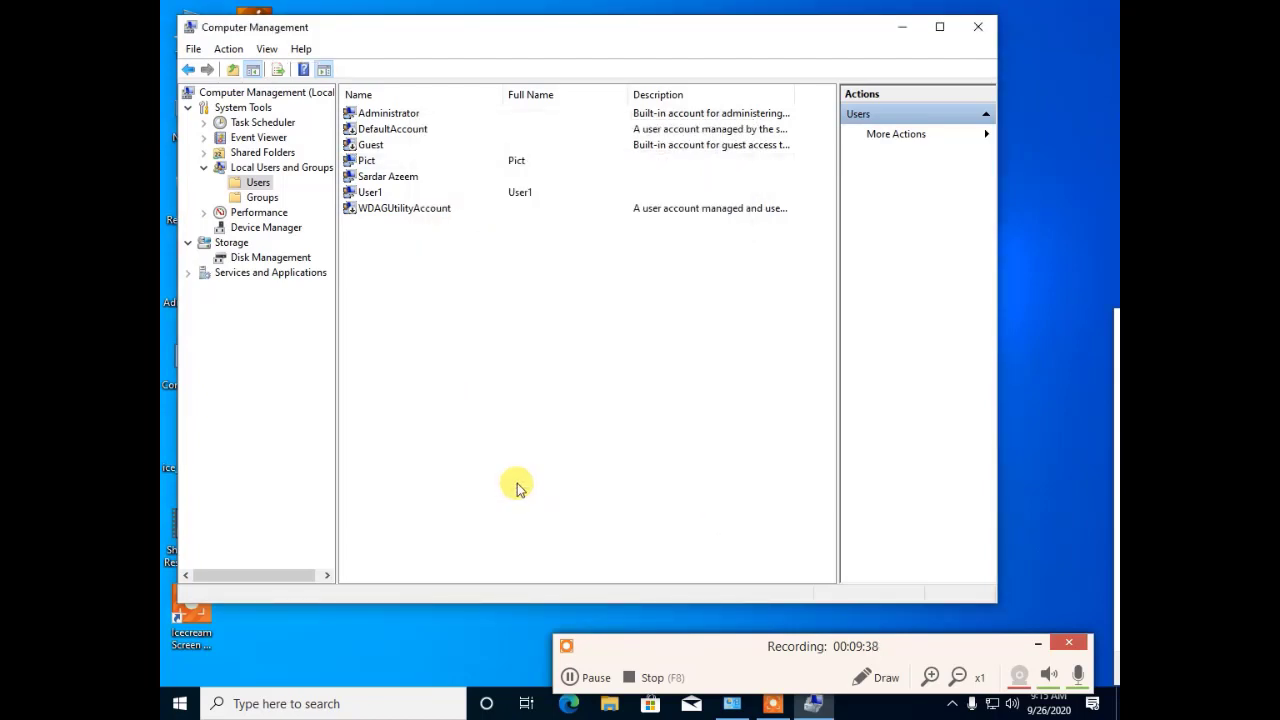